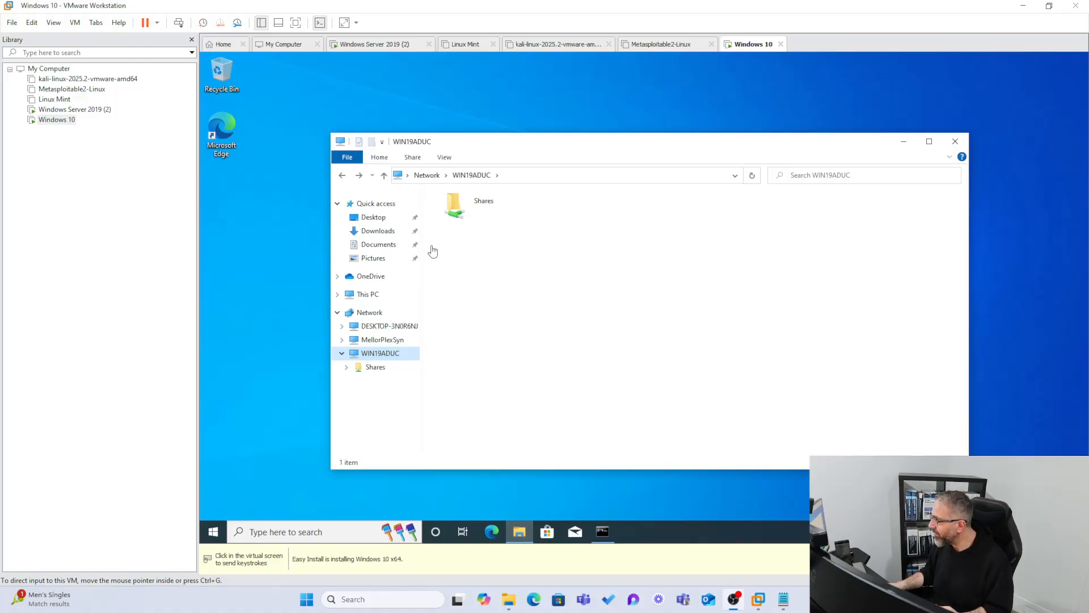
Read the TestingFile document in the Shares folder on WIN19ADUC, and close the document and folder windows.
{"action": "double_click", "coordinate": [471, 218]}
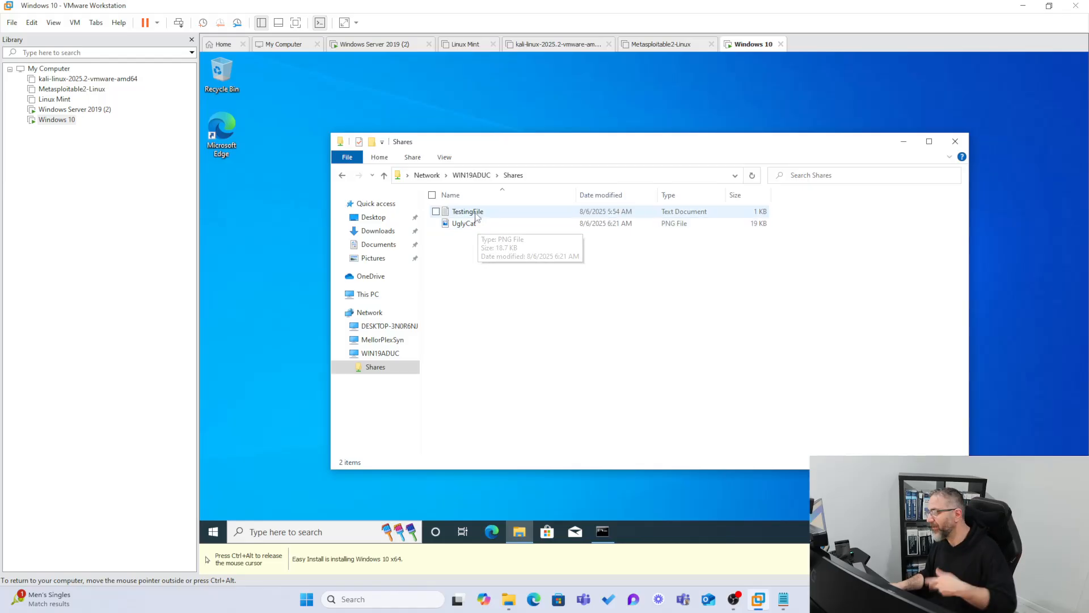
{"action": "double_click", "coordinate": [481, 212]}
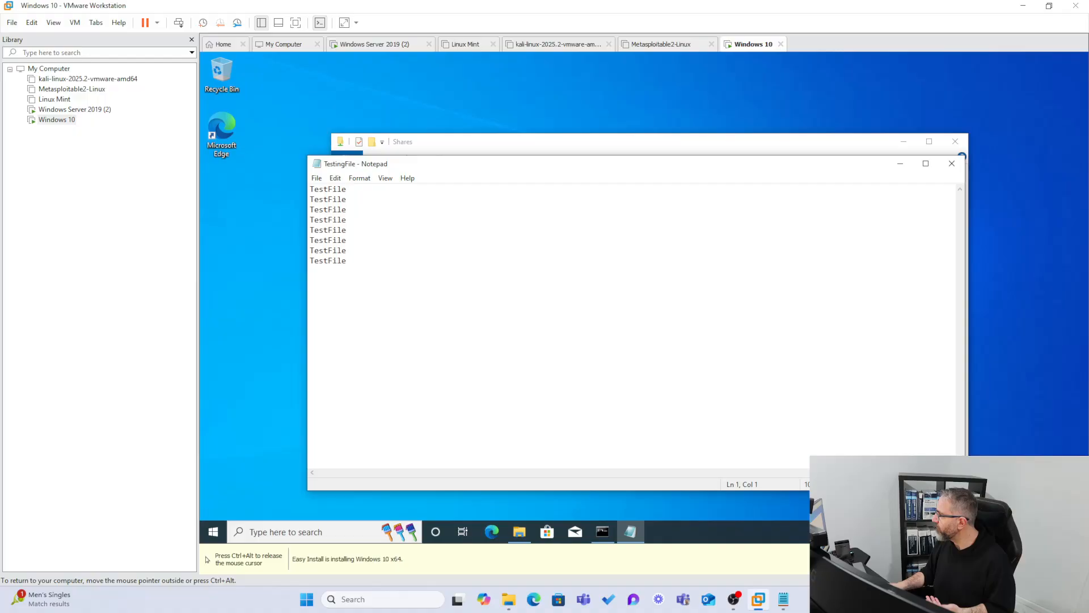
{"action": "left_click", "coordinate": [949, 165]}
{"action": "left_click", "coordinate": [955, 141]}
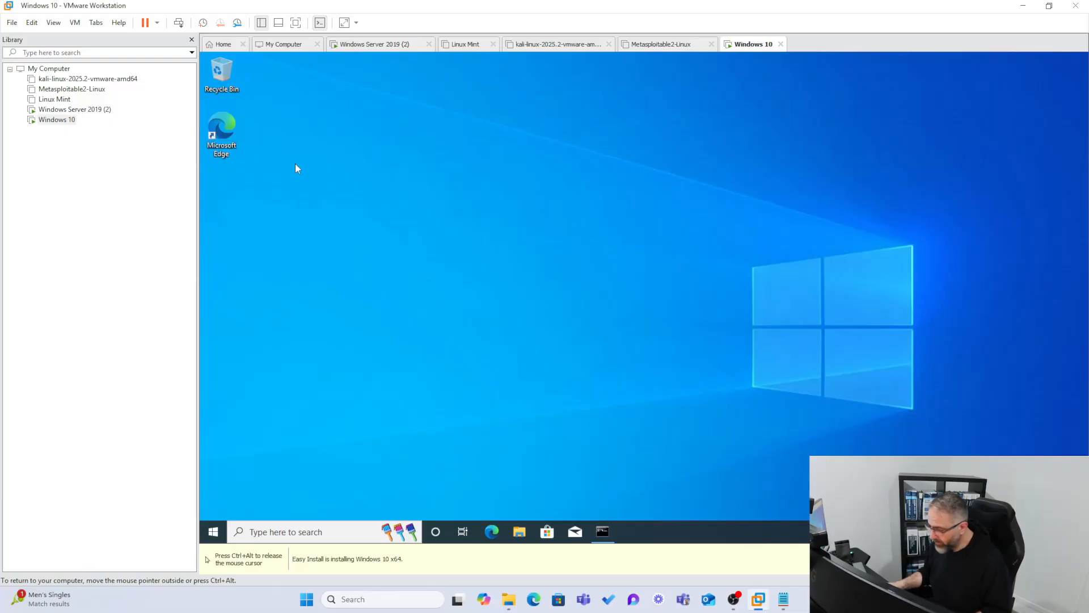
{"action": "key", "text": "super+s"}
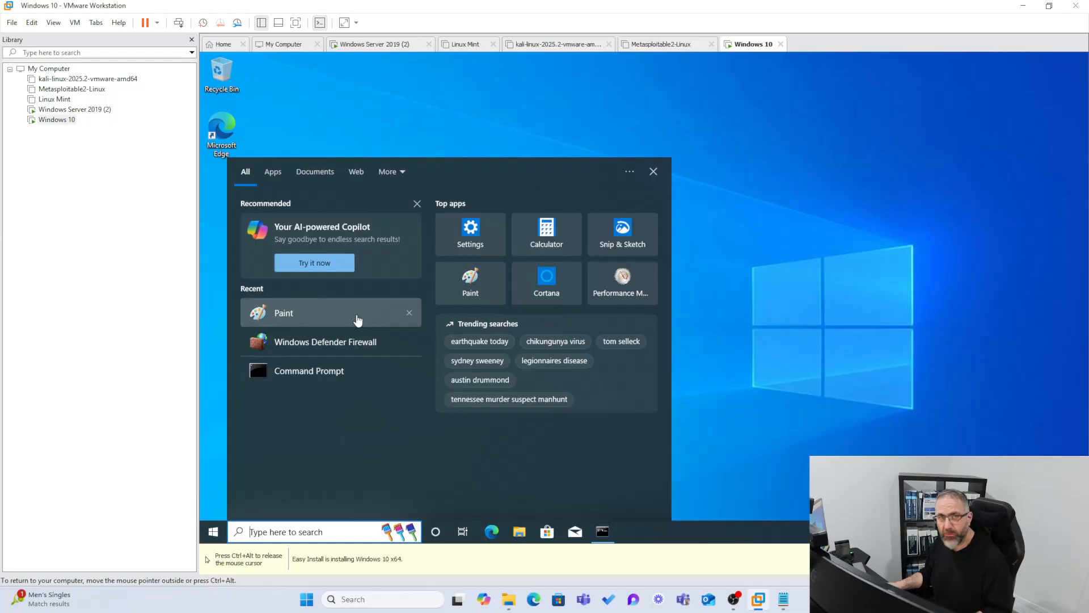
{"action": "left_click", "coordinate": [355, 315]}
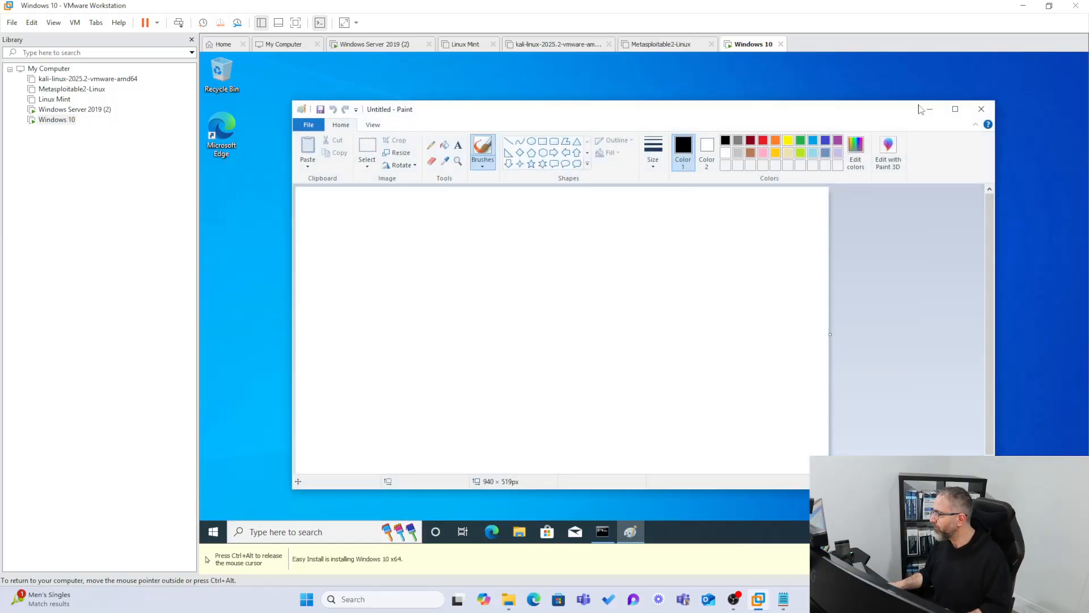
{"action": "left_click", "coordinate": [981, 109]}
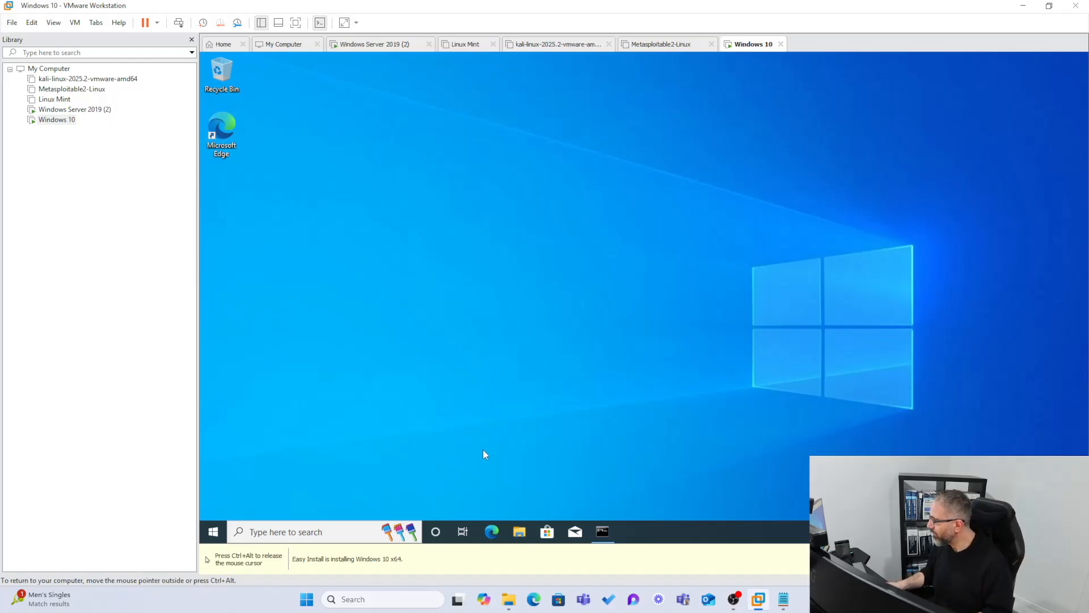
Cut the TestingFile and UglyCat files from the Shares network folder on WIN19ADUC.
{"action": "left_click", "coordinate": [519, 531]}
{"action": "left_click", "coordinate": [338, 306]}
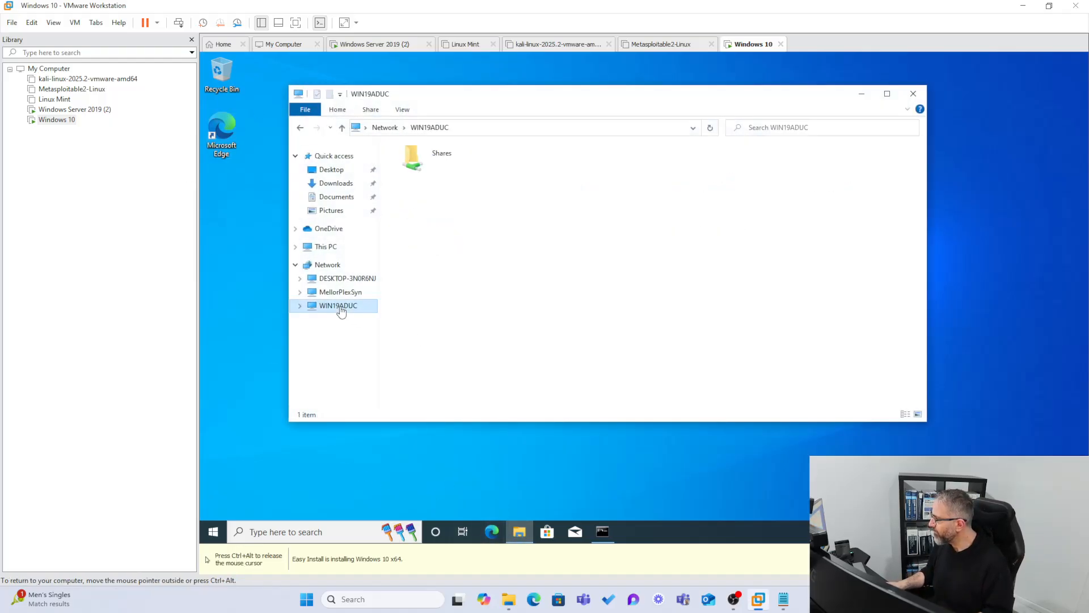
{"action": "double_click", "coordinate": [420, 166]}
{"action": "left_click", "coordinate": [420, 166]}
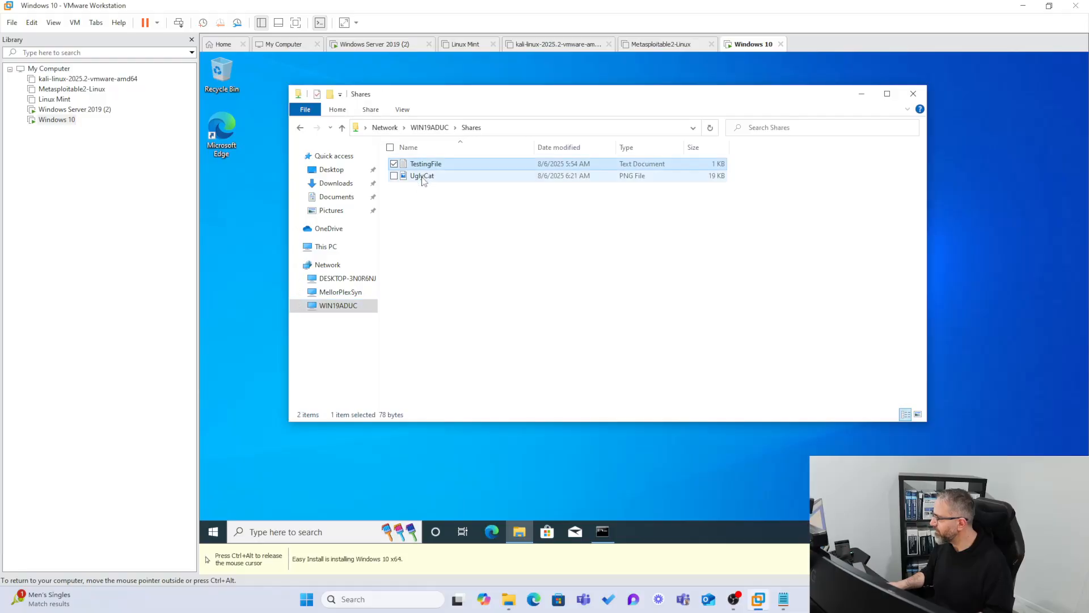
{"action": "left_click", "coordinate": [422, 177], "text": "ctrl"}
{"action": "right_click", "coordinate": [423, 177]}
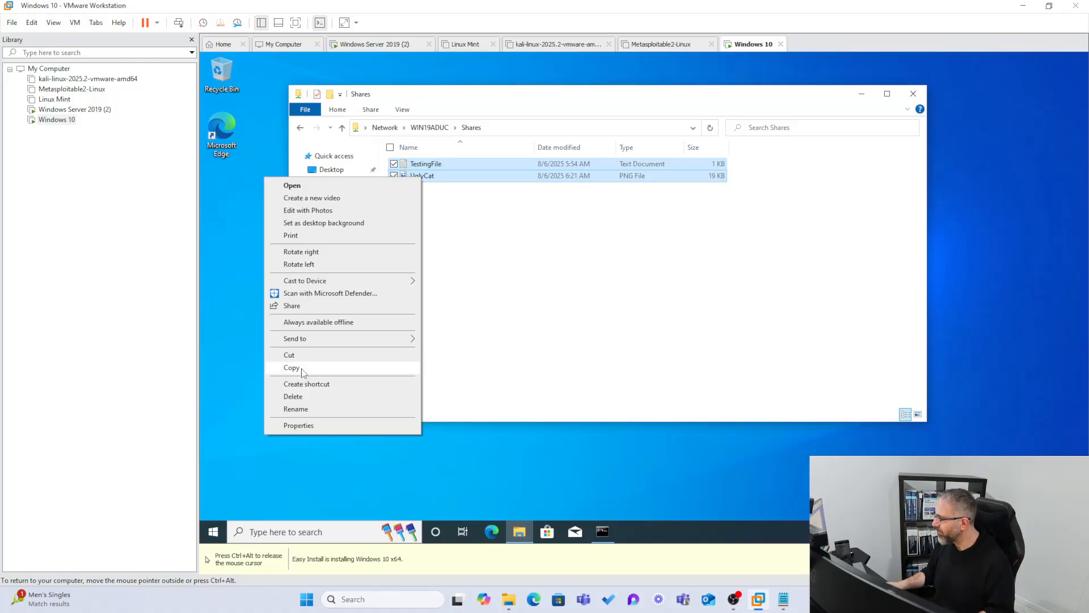
{"action": "left_click", "coordinate": [292, 356]}
Create a new folder named Stuff on the desktop and open it.
{"action": "left_click", "coordinate": [239, 243]}
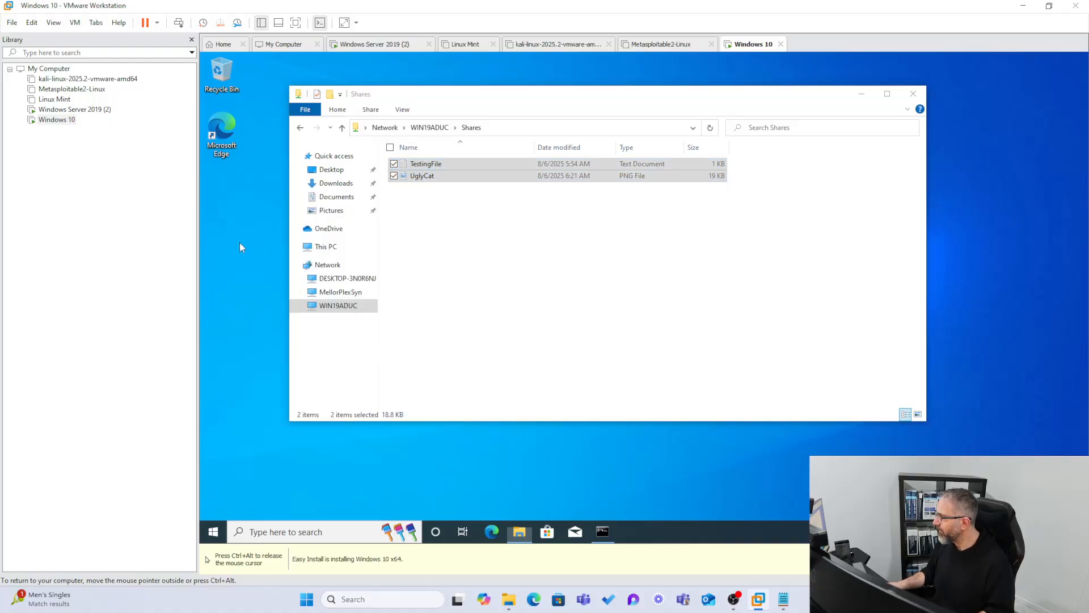
{"action": "right_click", "coordinate": [239, 238]}
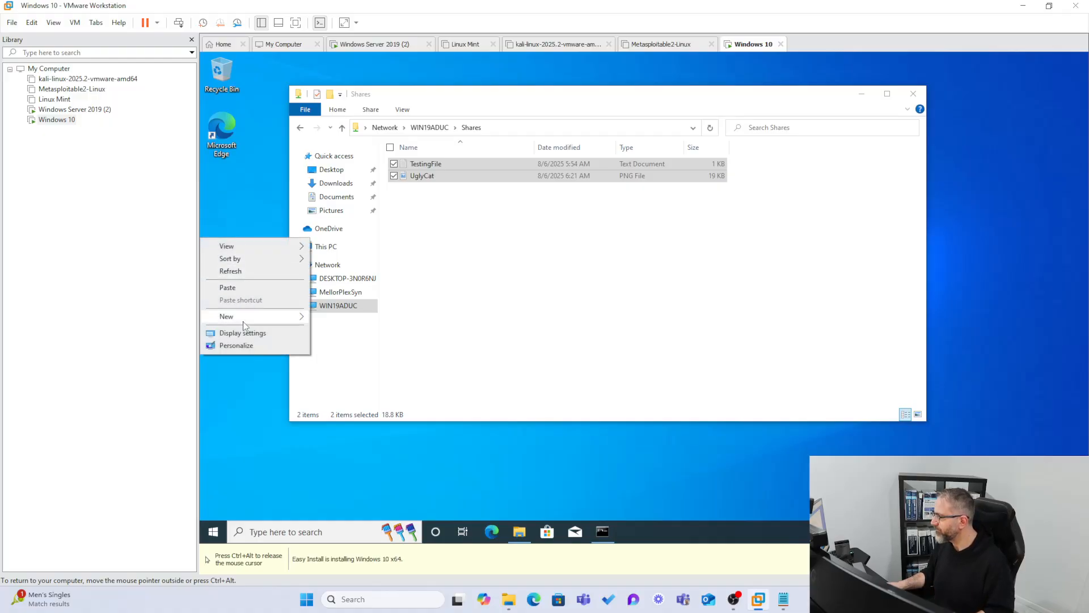
{"action": "mouse_move", "coordinate": [243, 319]}
{"action": "left_click", "coordinate": [322, 319]}
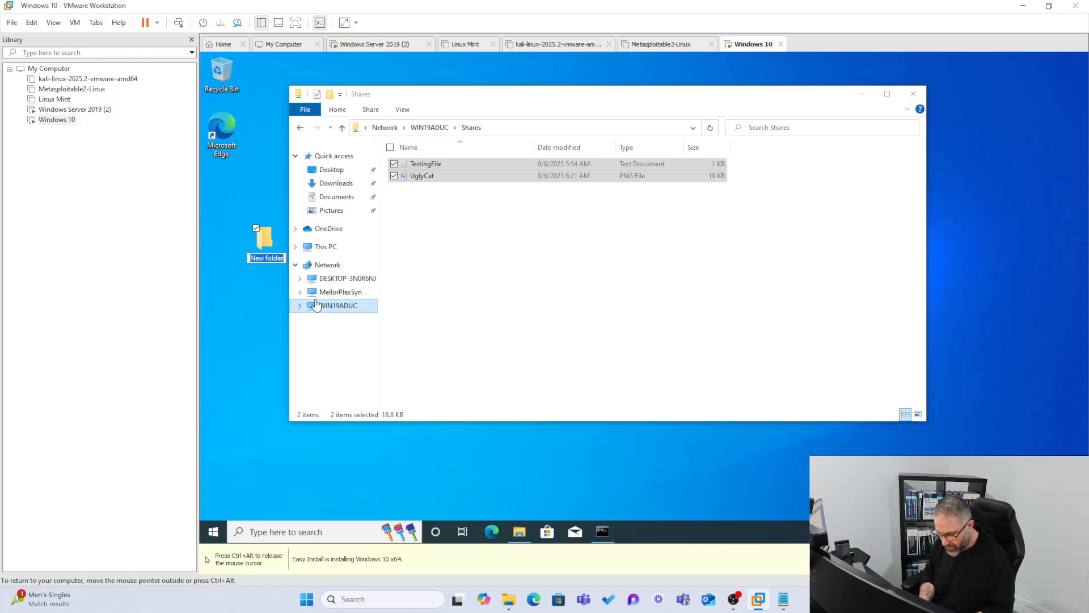
{"action": "type", "text": "Stuff"}
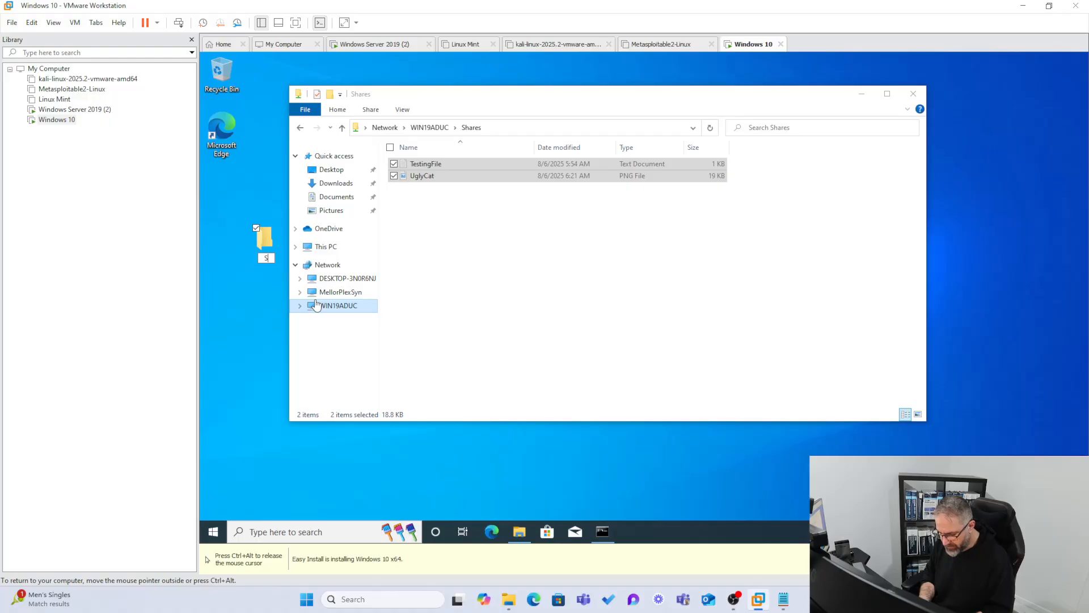
{"action": "key", "text": "Return"}
{"action": "key", "text": "Return"}
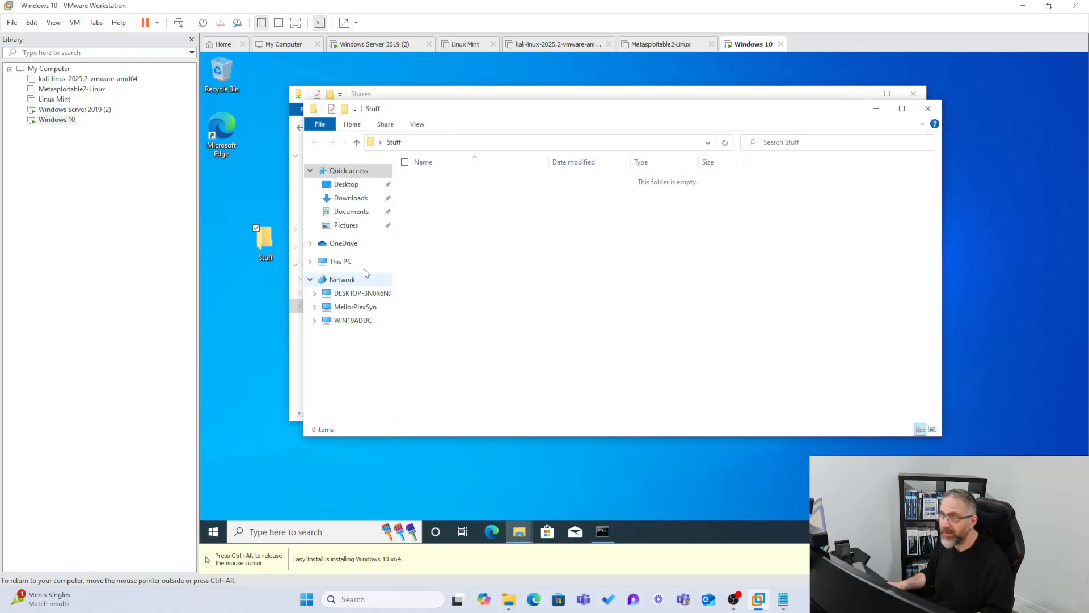
Paste the cut files into the Stuff folder, close the folder windows, and reopen Stuff briefly to check its contents.
{"action": "right_click", "coordinate": [564, 230]}
{"action": "left_click", "coordinate": [477, 313]}
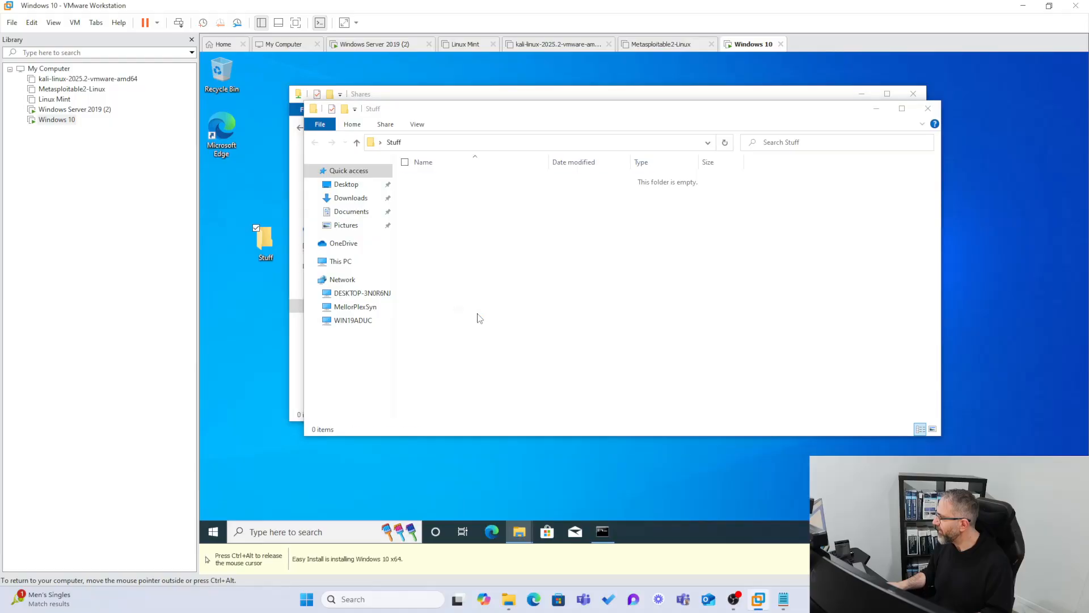
{"action": "left_click", "coordinate": [927, 109]}
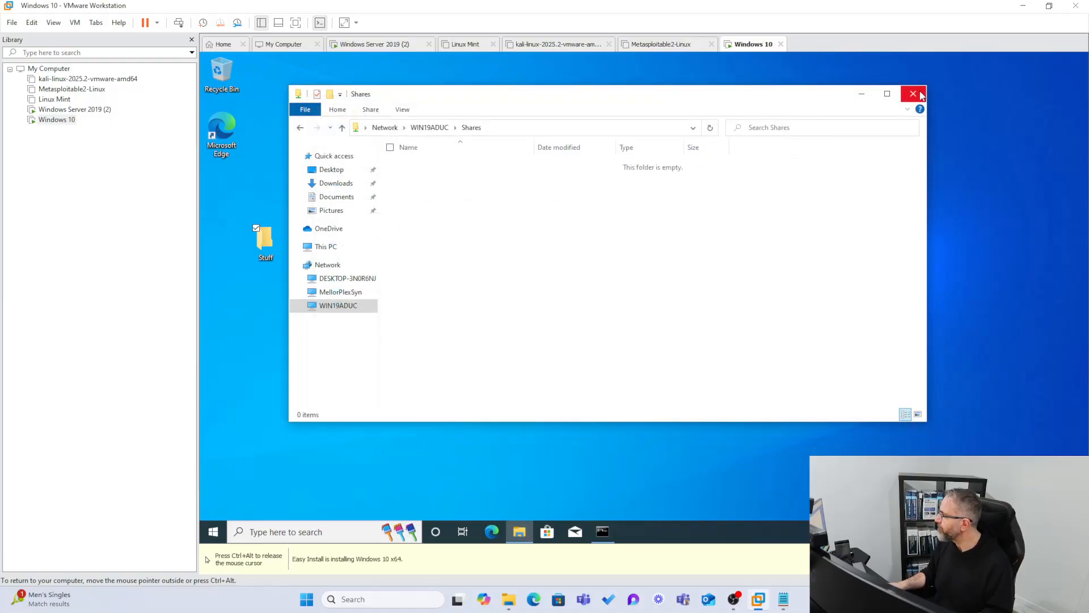
{"action": "left_click", "coordinate": [913, 94]}
{"action": "double_click", "coordinate": [270, 230]}
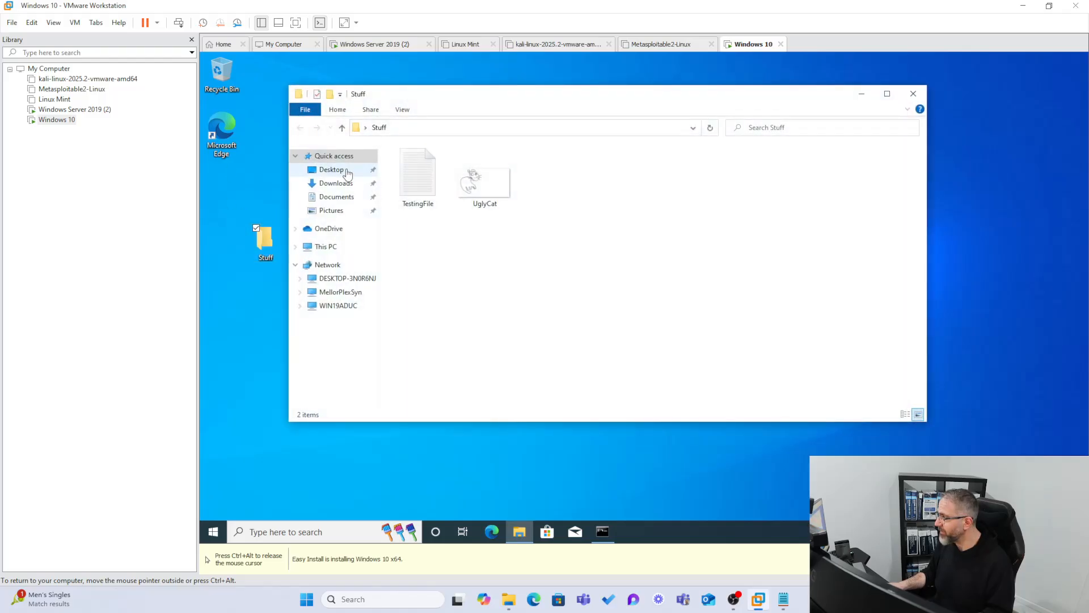
{"action": "left_click", "coordinate": [907, 96]}
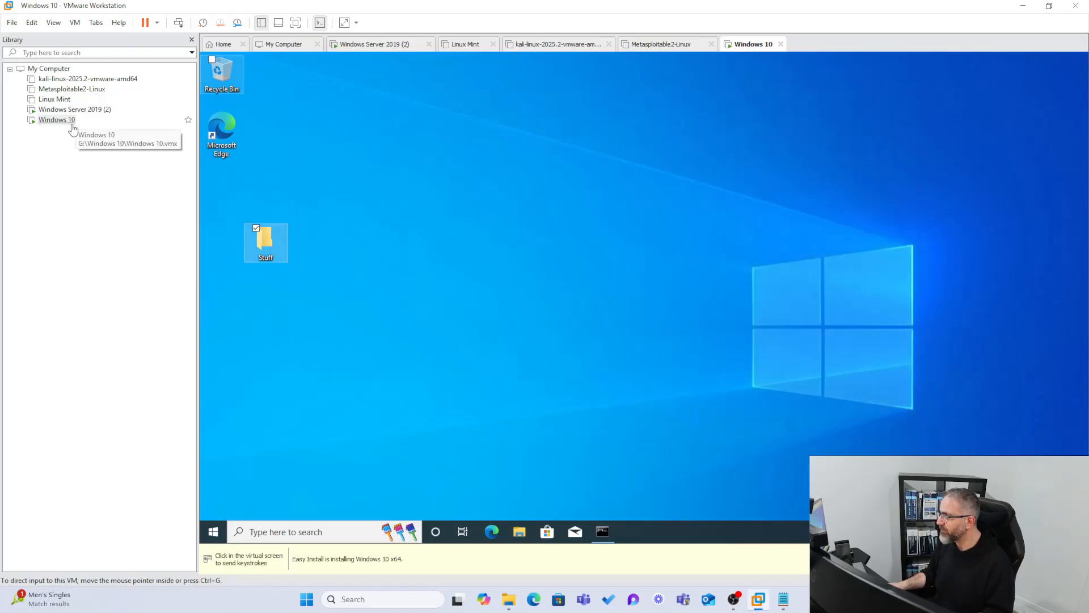
Switch to the Windows Server 2019 (2) virtual machine, check the contents of C:\Shares, and close the open windows.
{"action": "left_click", "coordinate": [74, 109]}
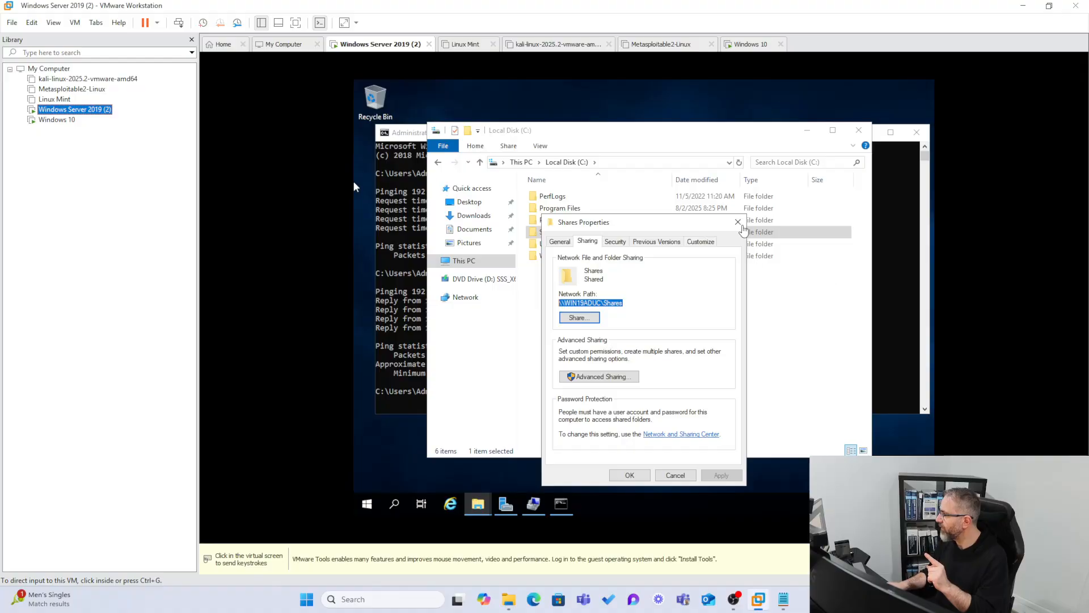
{"action": "left_click", "coordinate": [353, 180]}
{"action": "left_click", "coordinate": [738, 223]}
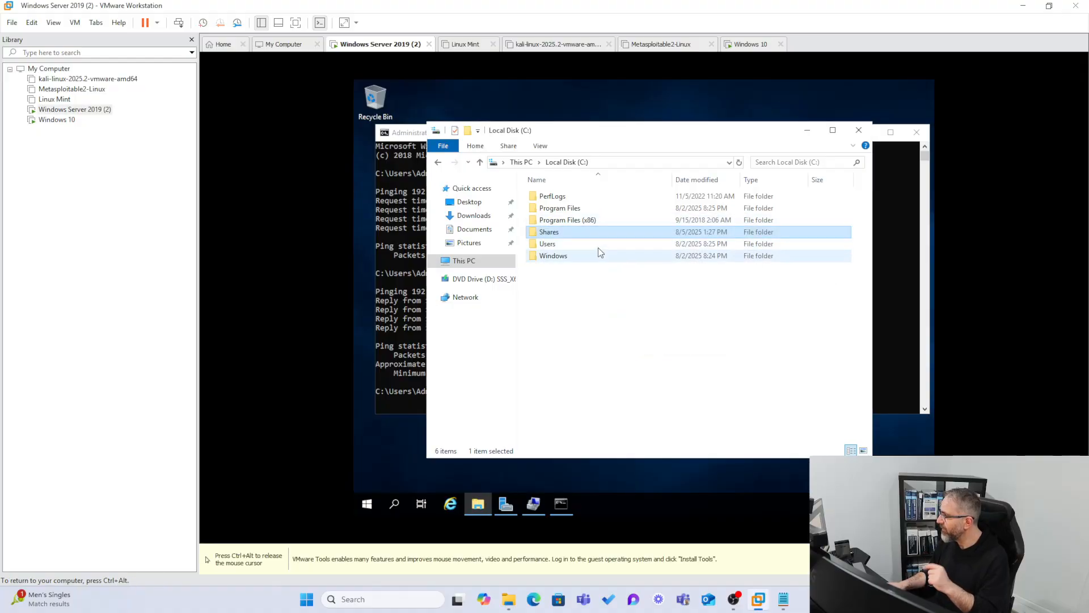
{"action": "double_click", "coordinate": [562, 233]}
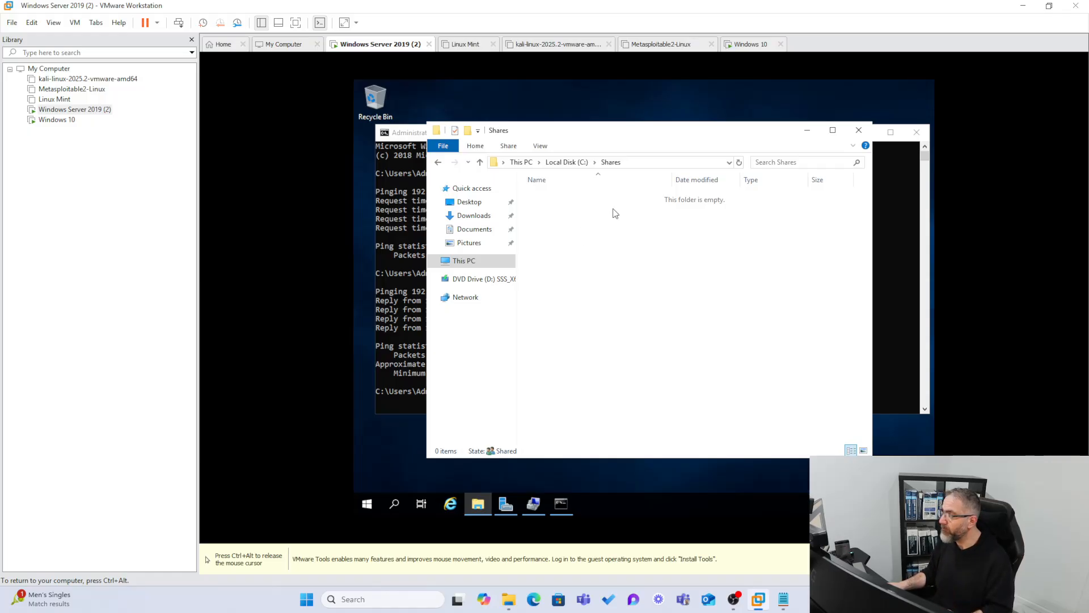
{"action": "left_click", "coordinate": [858, 129]}
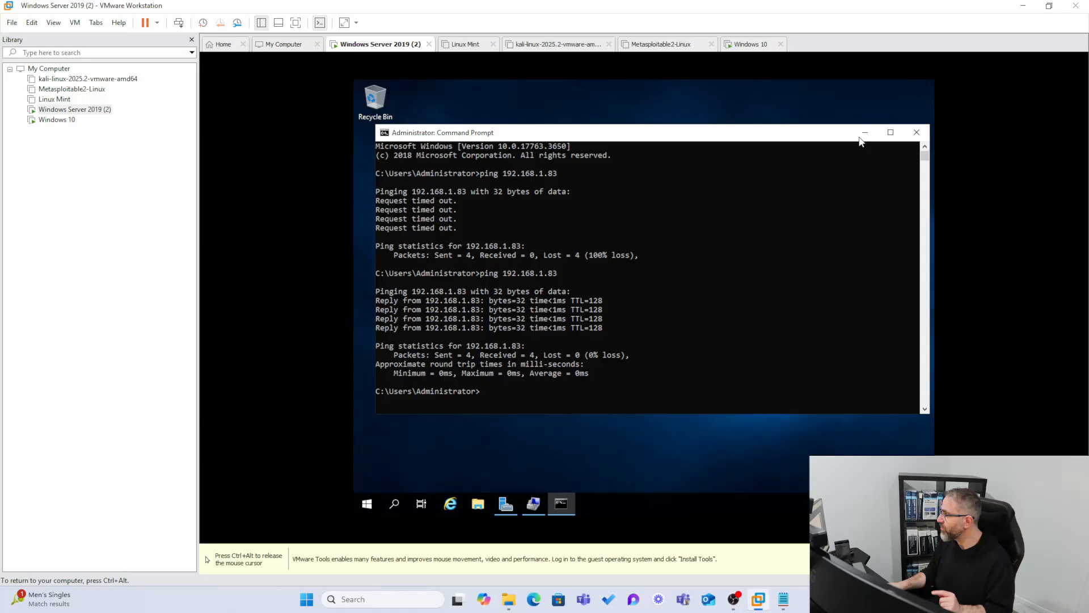
{"action": "left_click", "coordinate": [917, 131]}
{"action": "key", "text": "ctrl+alt"}
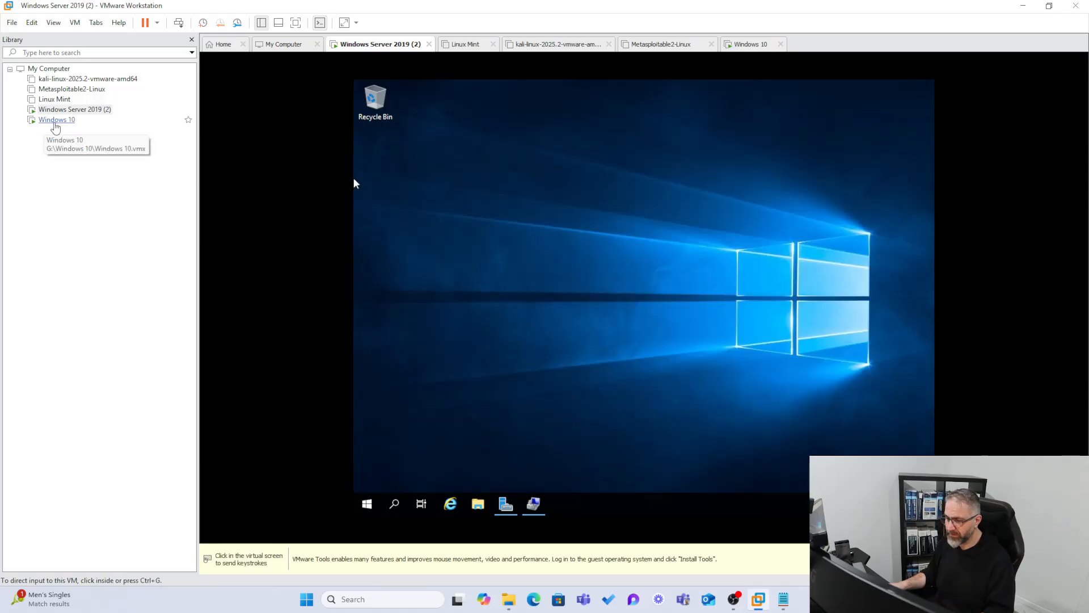
Return to the Windows 10 virtual machine and open Control Panel.
{"action": "left_click", "coordinate": [49, 120]}
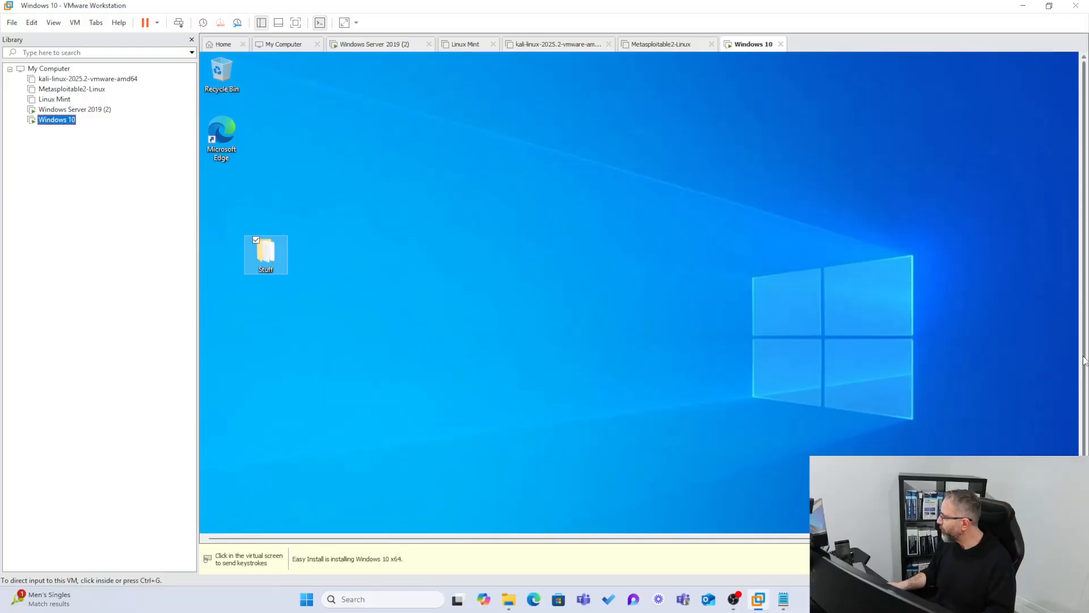
{"action": "left_click_drag", "start_coordinate": [1084, 363], "coordinate": [1084, 402]}
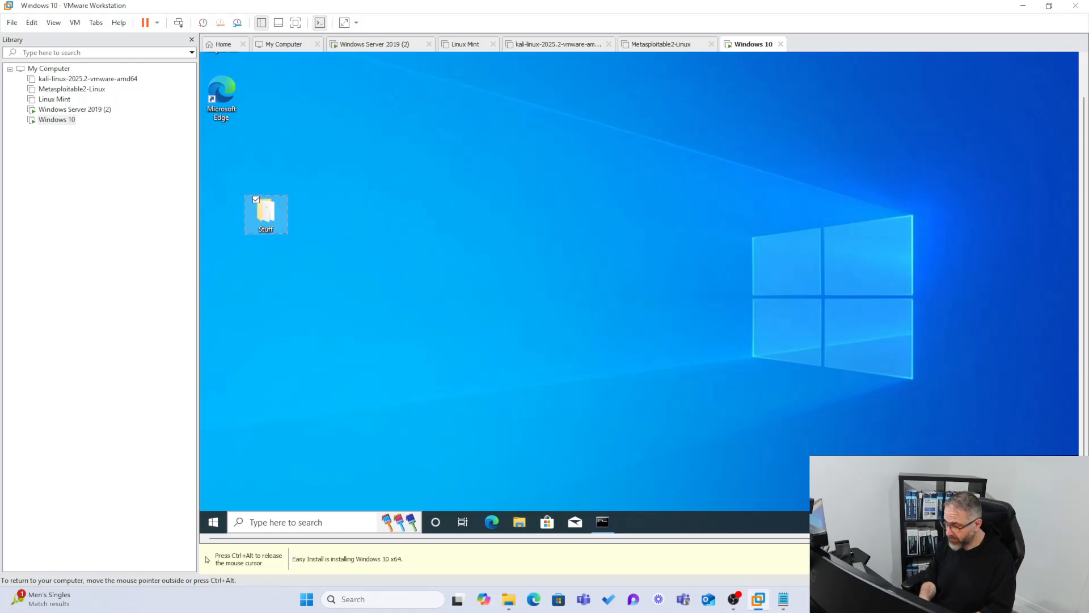
{"action": "left_click", "coordinate": [326, 522]}
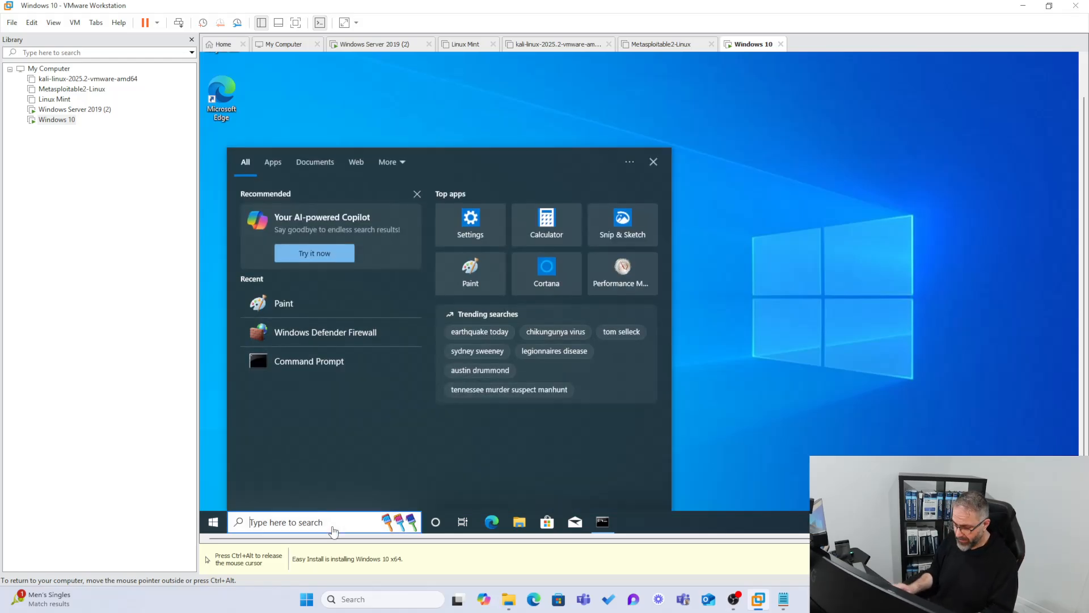
{"action": "type", "text": "control "}
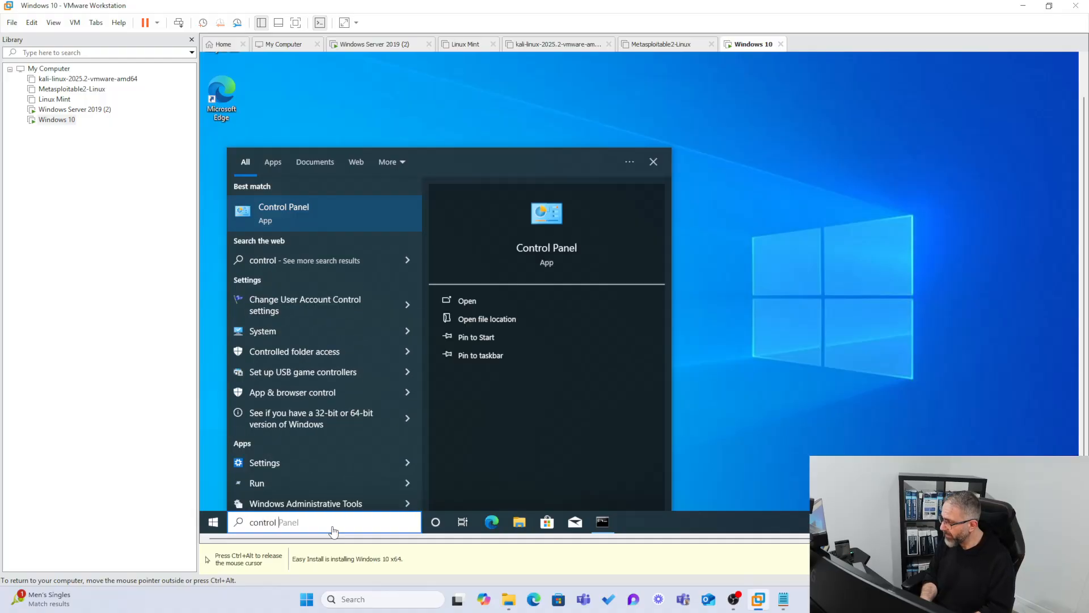
{"action": "type", "text": "panel"}
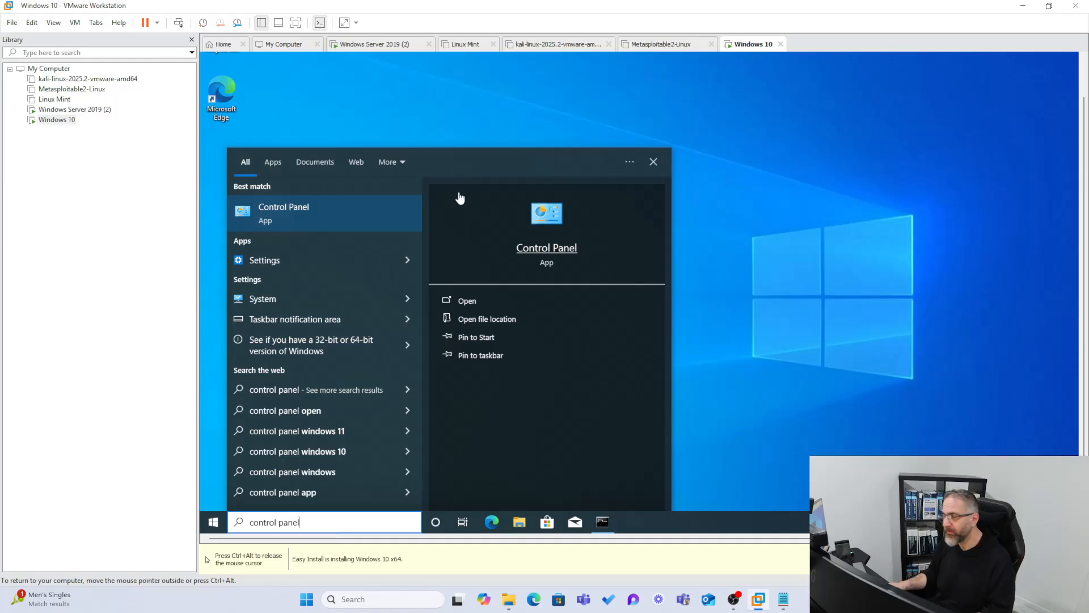
{"action": "left_click", "coordinate": [340, 219]}
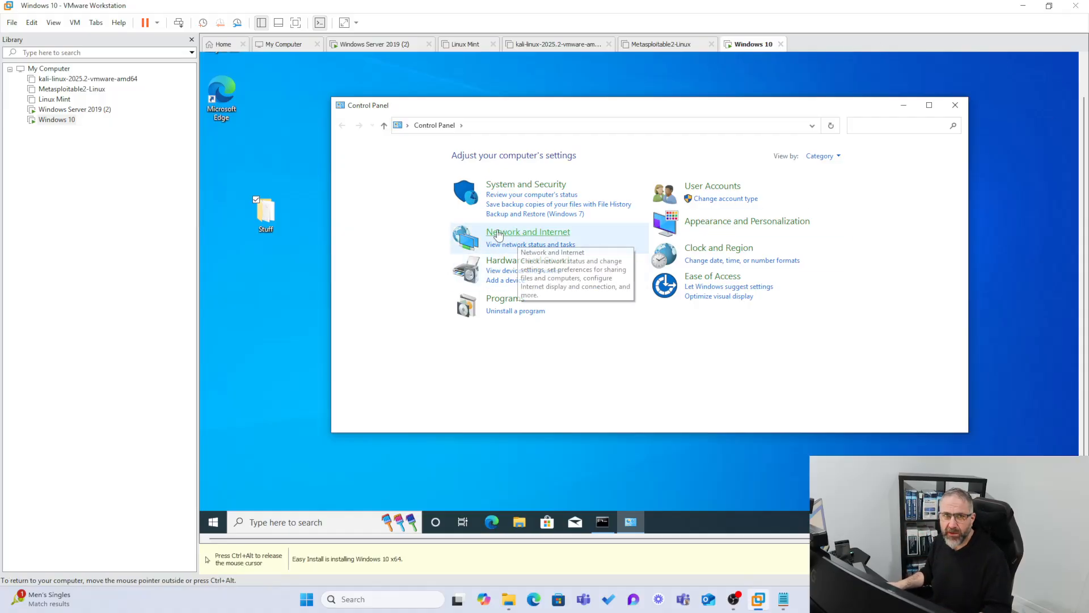
Display the Control Panel items as large icons and enlarge the window so that all of them fit.
{"action": "left_click", "coordinate": [821, 156]}
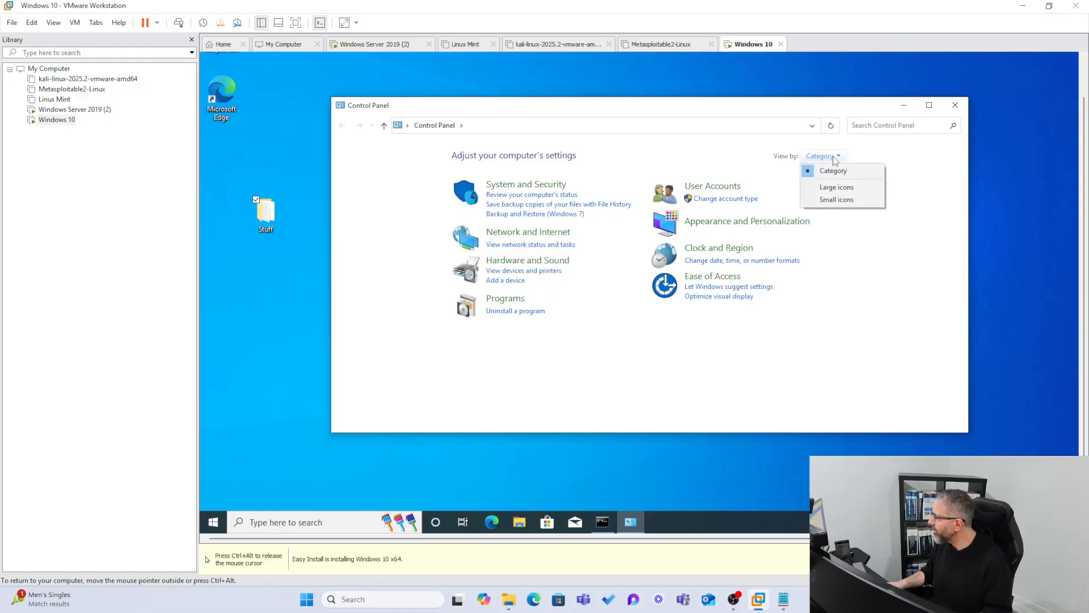
{"action": "left_click", "coordinate": [829, 188]}
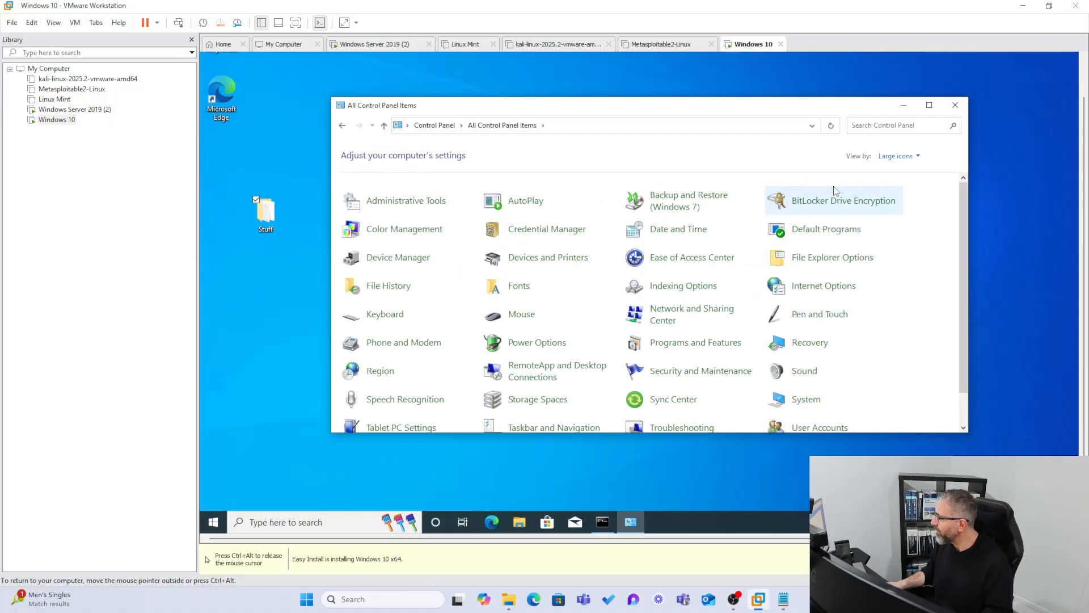
{"action": "left_click_drag", "start_coordinate": [648, 109], "coordinate": [550, 97]}
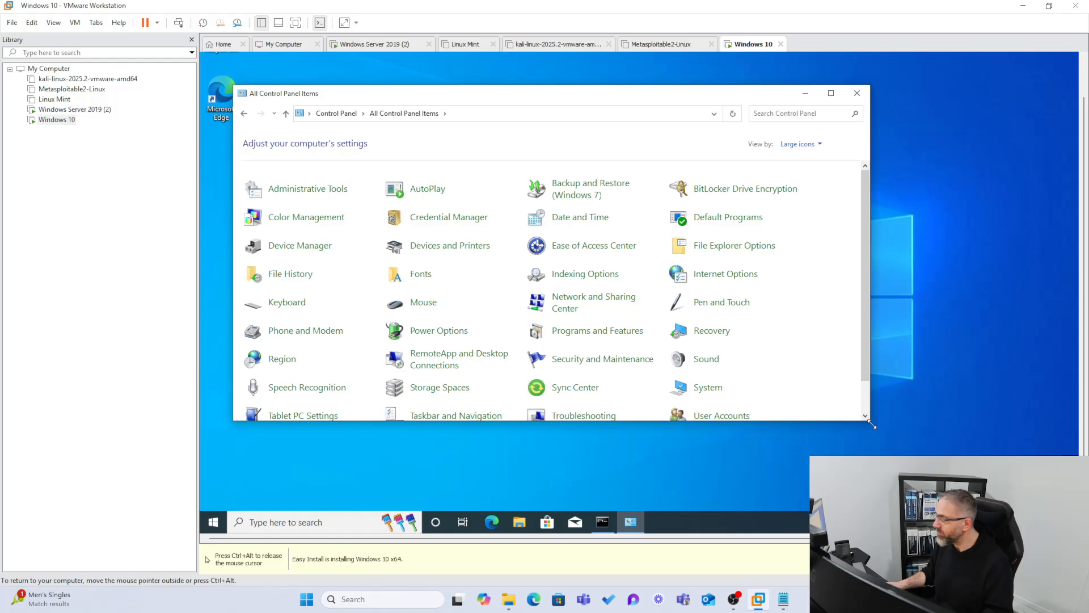
{"action": "left_click_drag", "start_coordinate": [872, 424], "coordinate": [956, 510]}
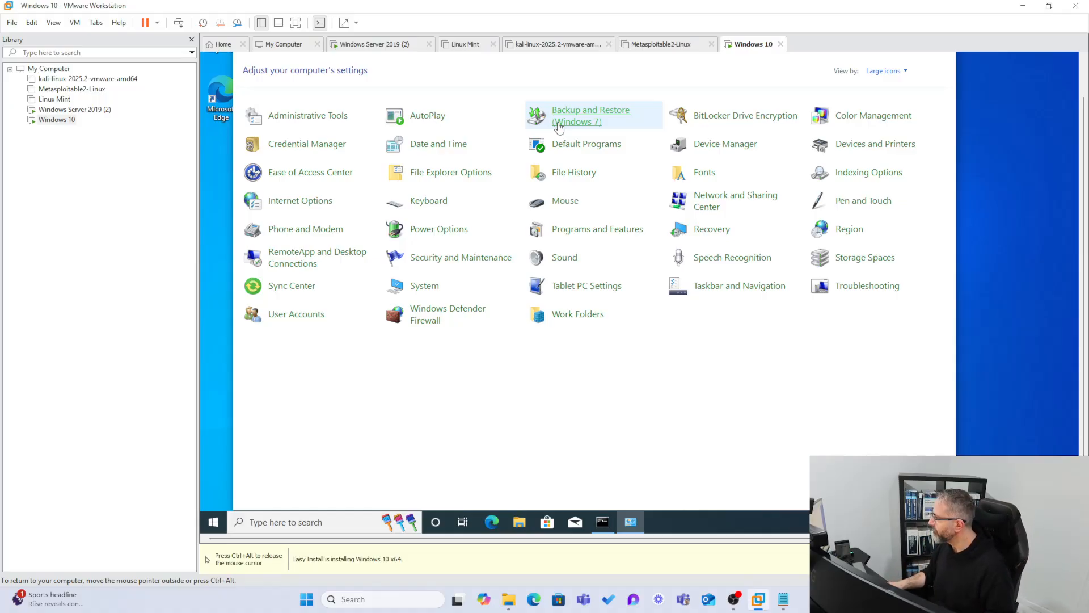
Open Backup and Restore (Windows 7), start setting up a backup, and choose to save it on a network.
{"action": "left_click", "coordinate": [558, 126]}
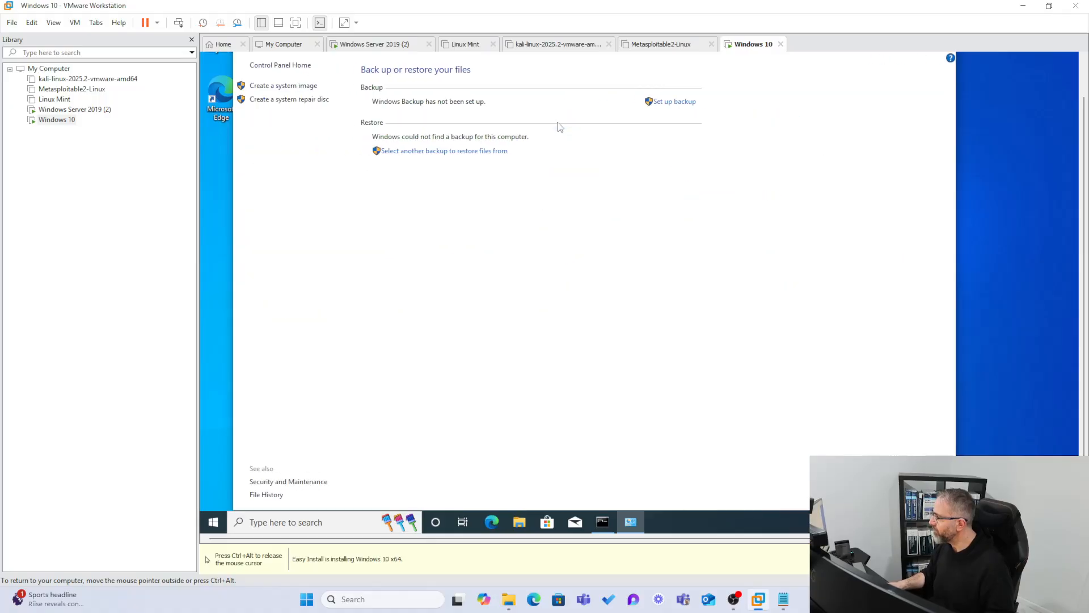
{"action": "left_click", "coordinate": [677, 106]}
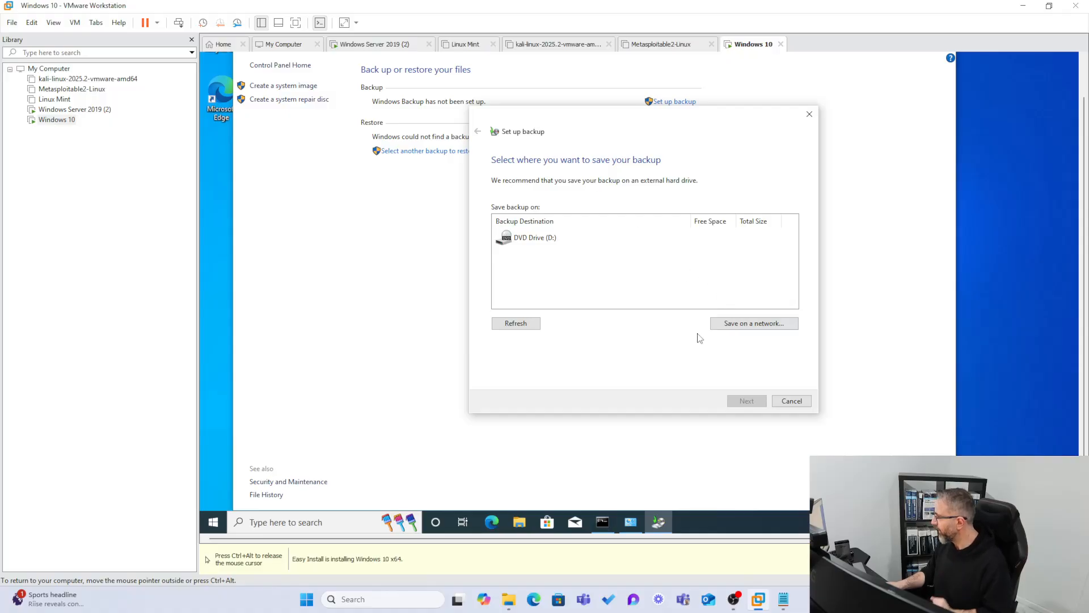
{"action": "left_click", "coordinate": [742, 324]}
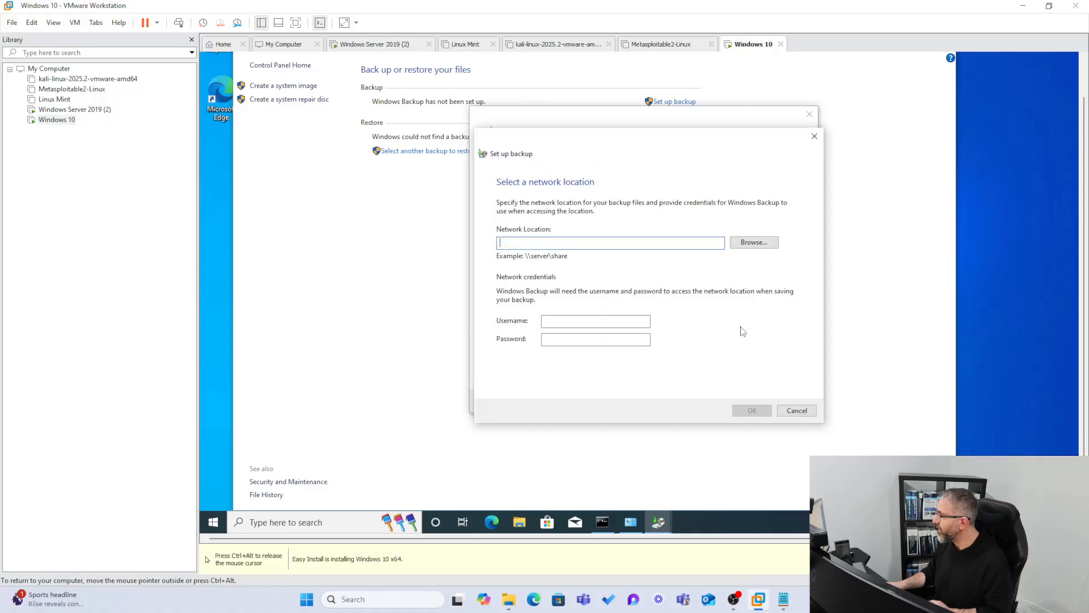
Enter \\WIN19ADUC\Shares as the backup's network location and open the network folder browser.
{"action": "left_click", "coordinate": [753, 245]}
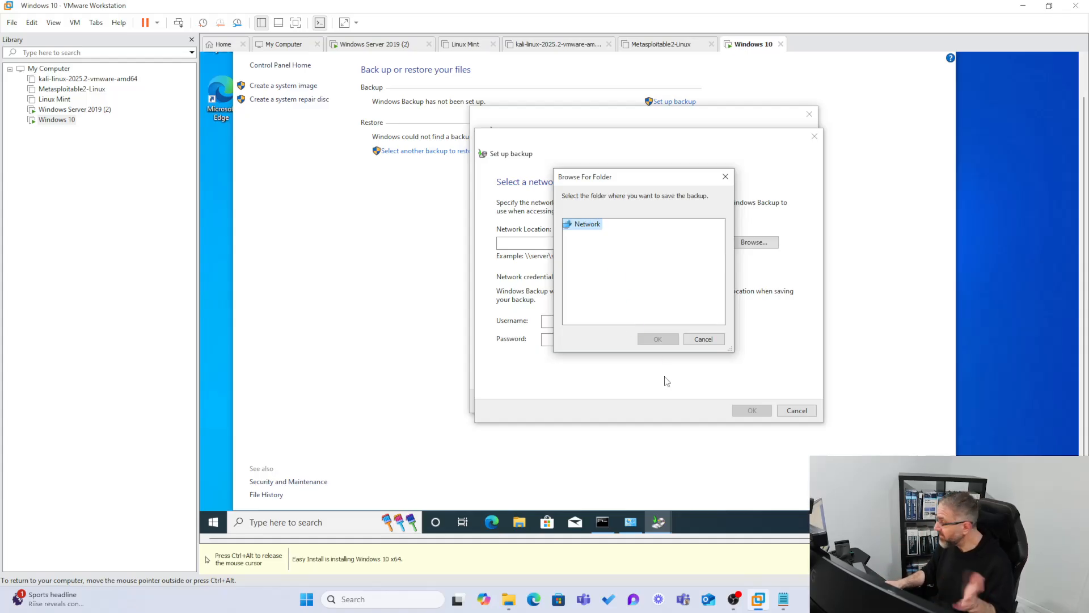
{"action": "key", "text": "Escape"}
{"action": "left_click", "coordinate": [557, 244]}
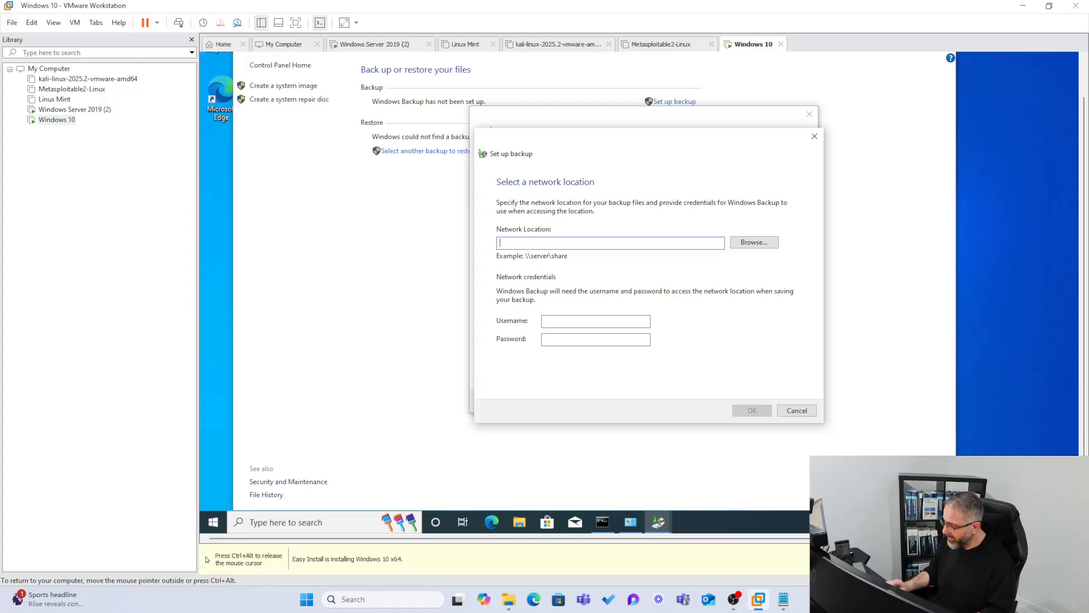
{"action": "type", "text": "\\\\"}
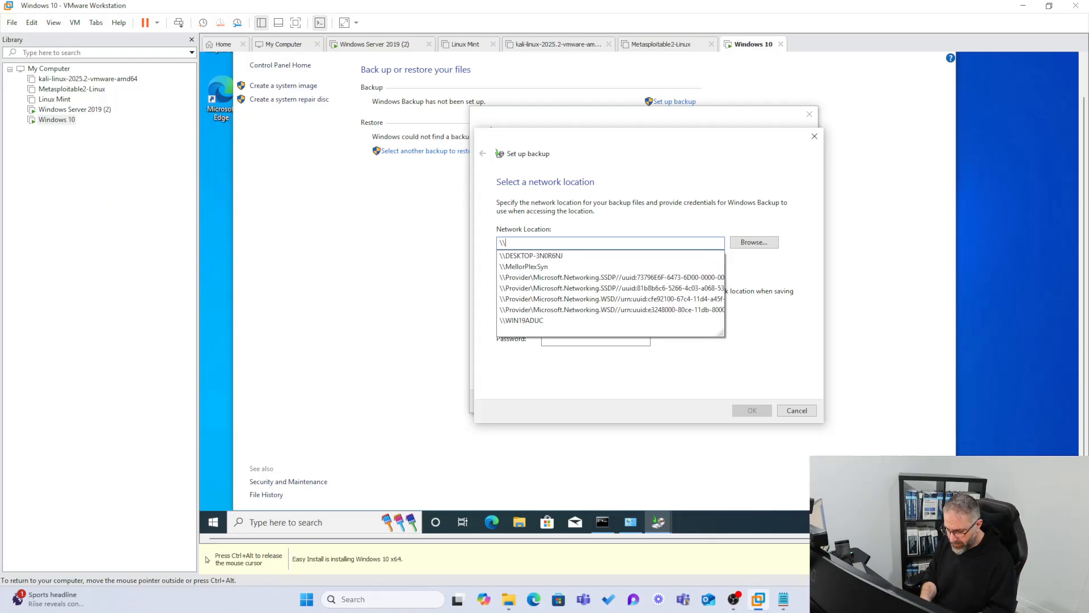
{"action": "type", "text": "Wi"}
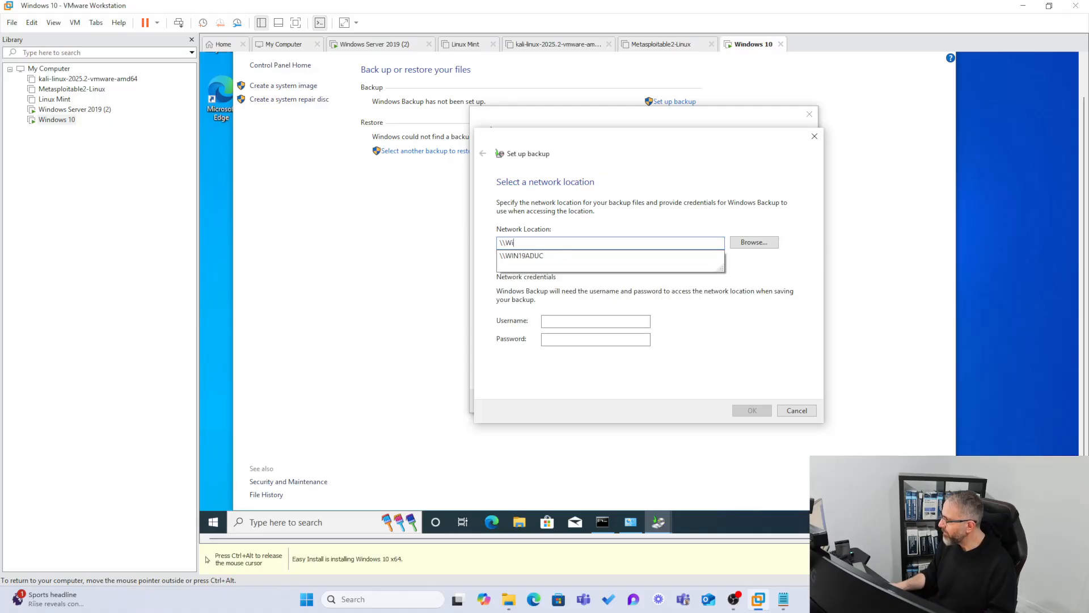
{"action": "left_click", "coordinate": [570, 258]}
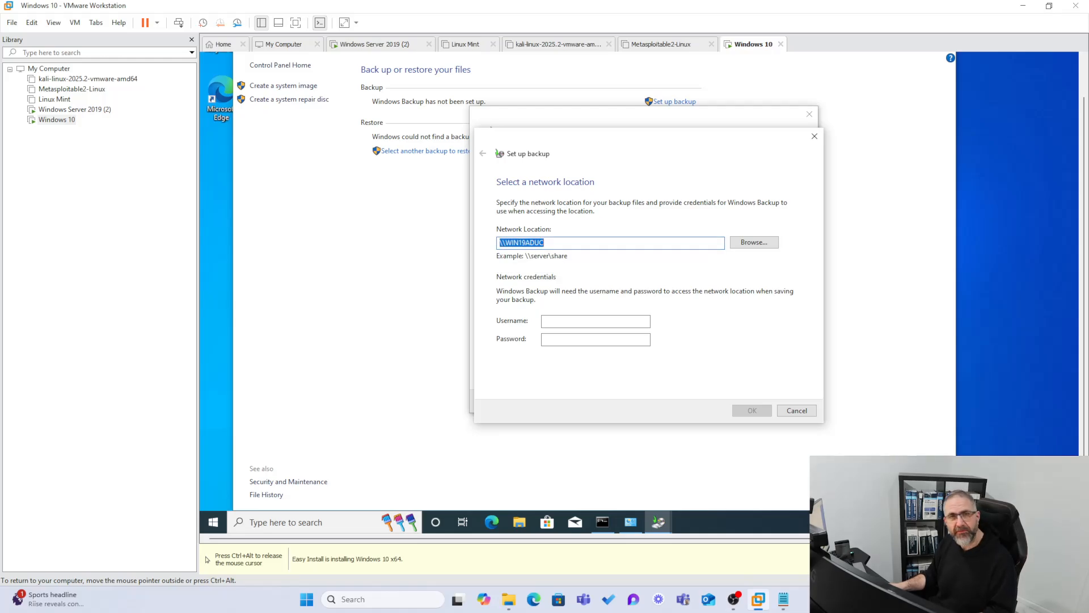
{"action": "left_click", "coordinate": [569, 243]}
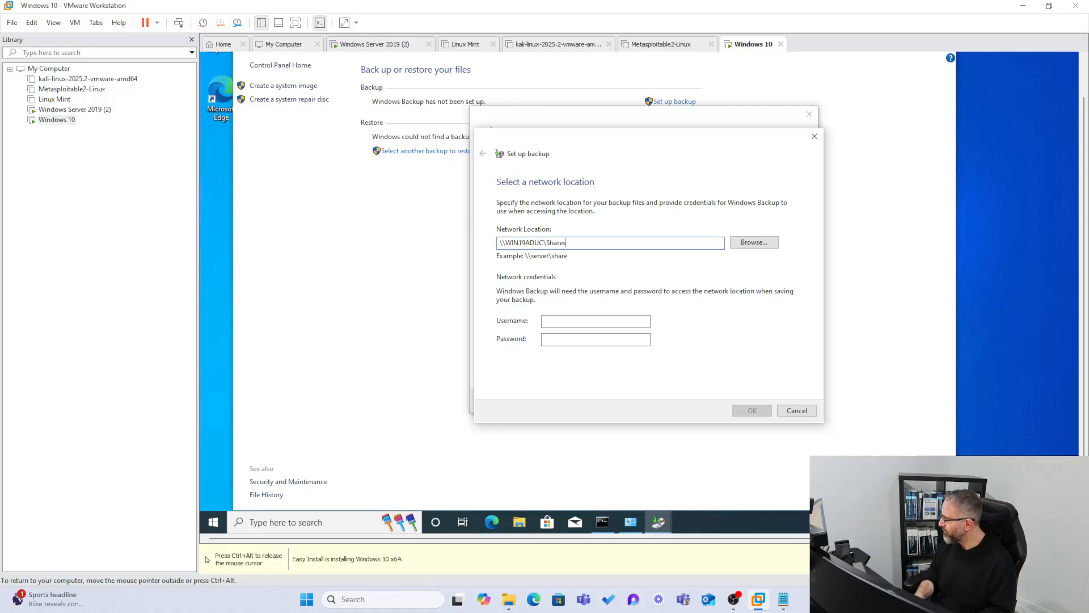
{"action": "left_click", "coordinate": [746, 244]}
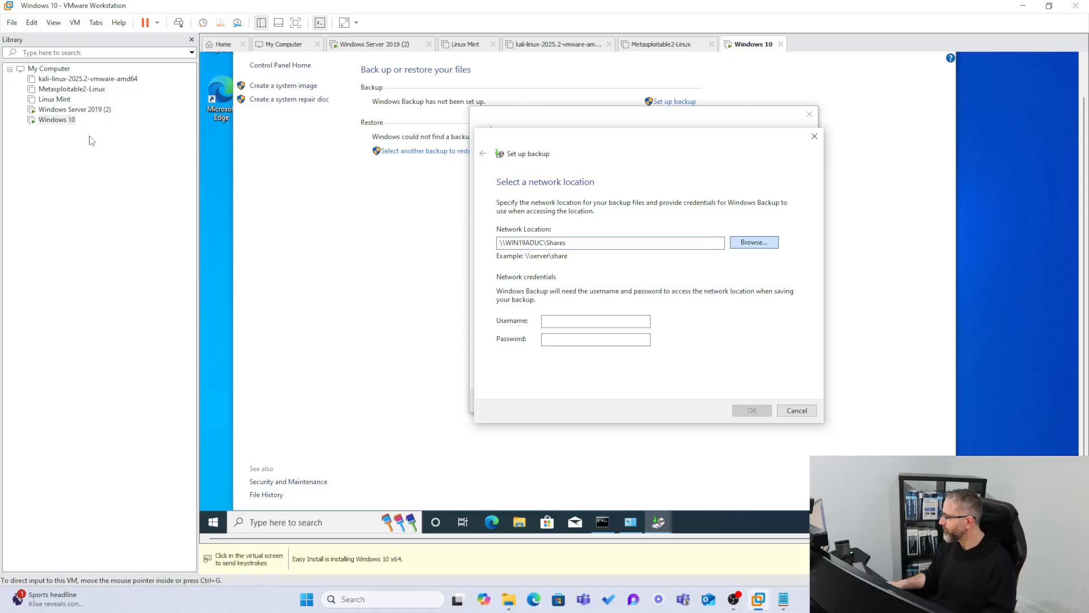
Switch to the Windows Server 2019 (2) virtual machine and check the shared folder's name on Local Disk (C:).
{"action": "left_click", "coordinate": [63, 110]}
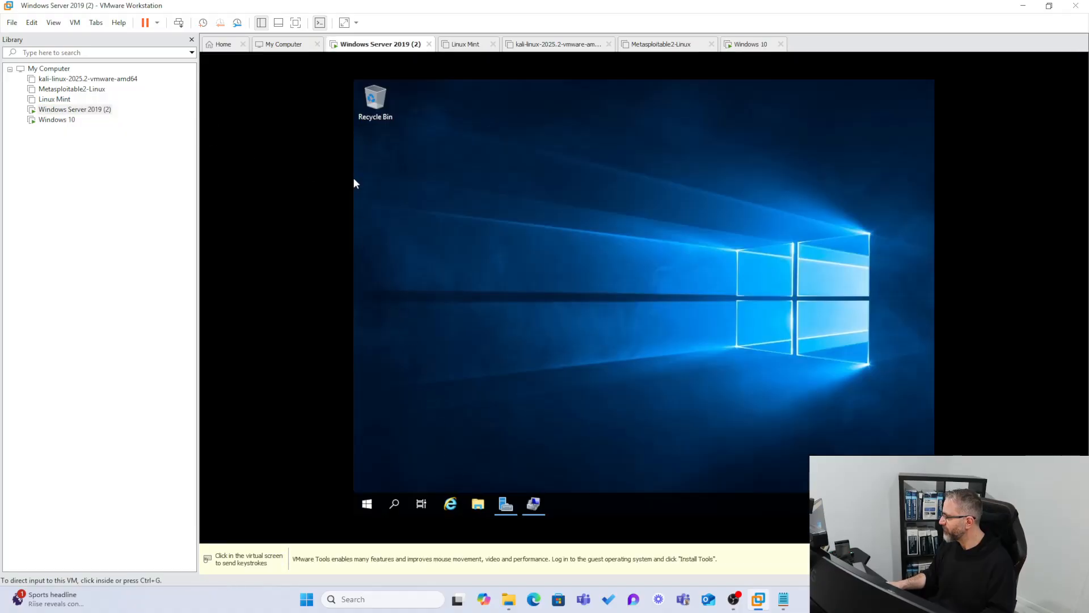
{"action": "left_click", "coordinate": [478, 504]}
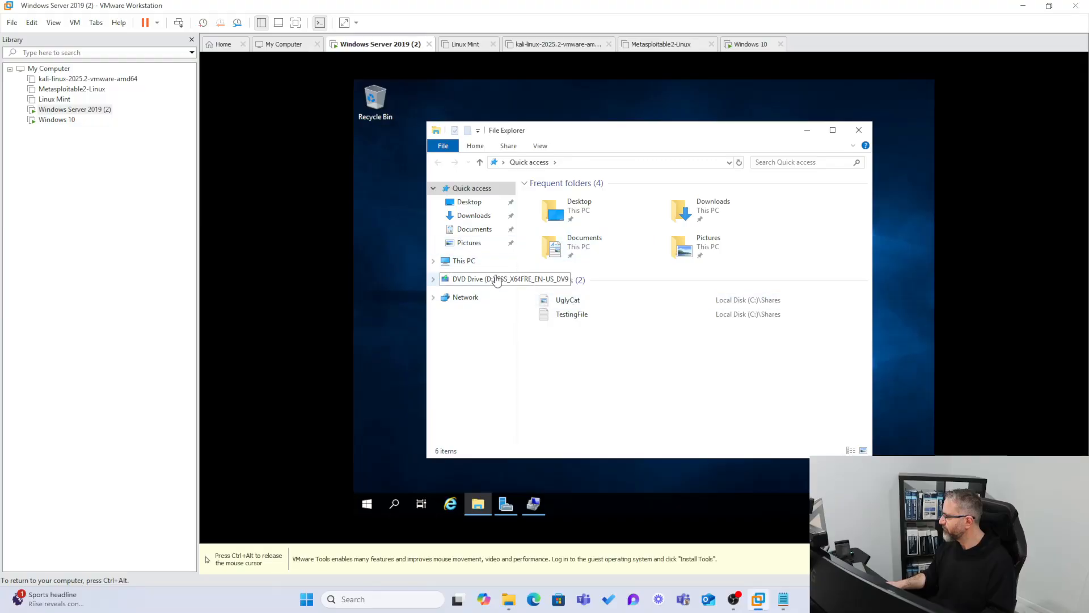
{"action": "left_click", "coordinate": [465, 261]}
{"action": "left_click", "coordinate": [605, 356]}
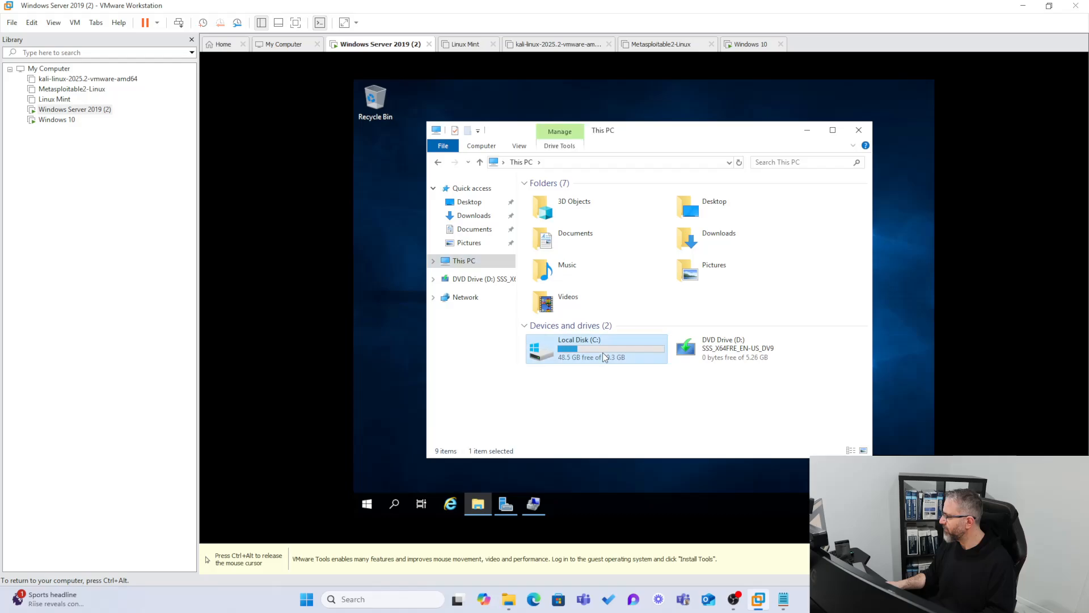
{"action": "double_click", "coordinate": [567, 348]}
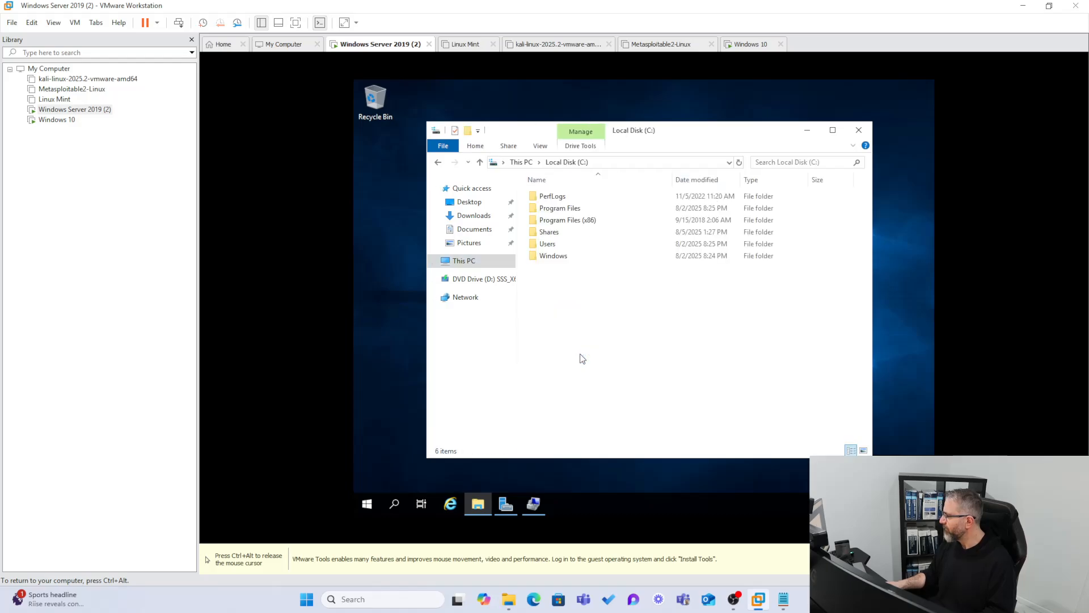
Return to the Windows 10 virtual machine, try to expand WIN19ADUC in the network folder browser, and close the browser.
{"action": "left_click", "coordinate": [72, 120]}
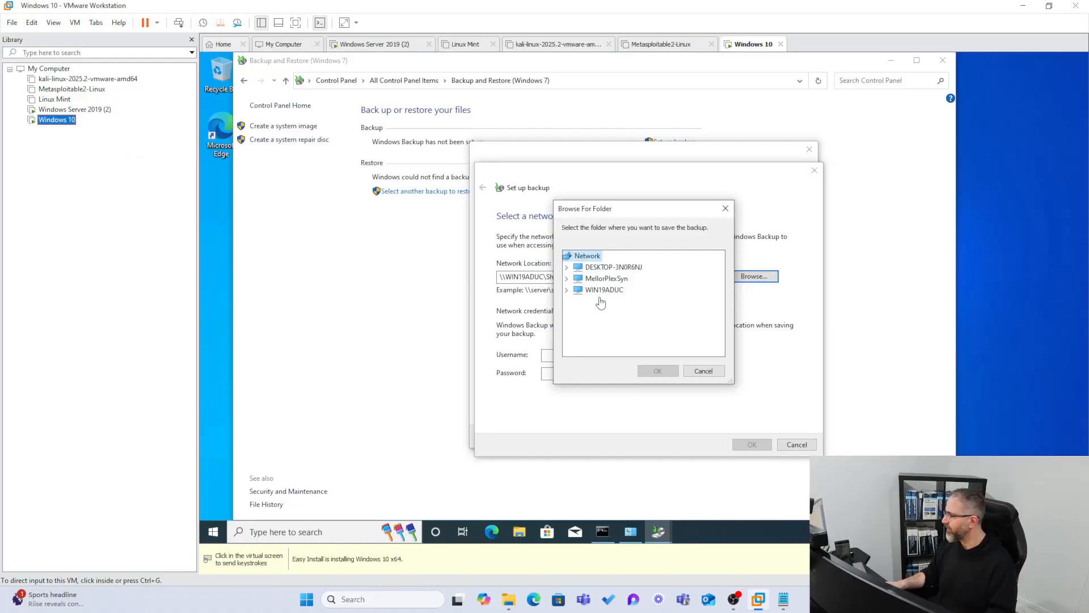
{"action": "left_click", "coordinate": [567, 290]}
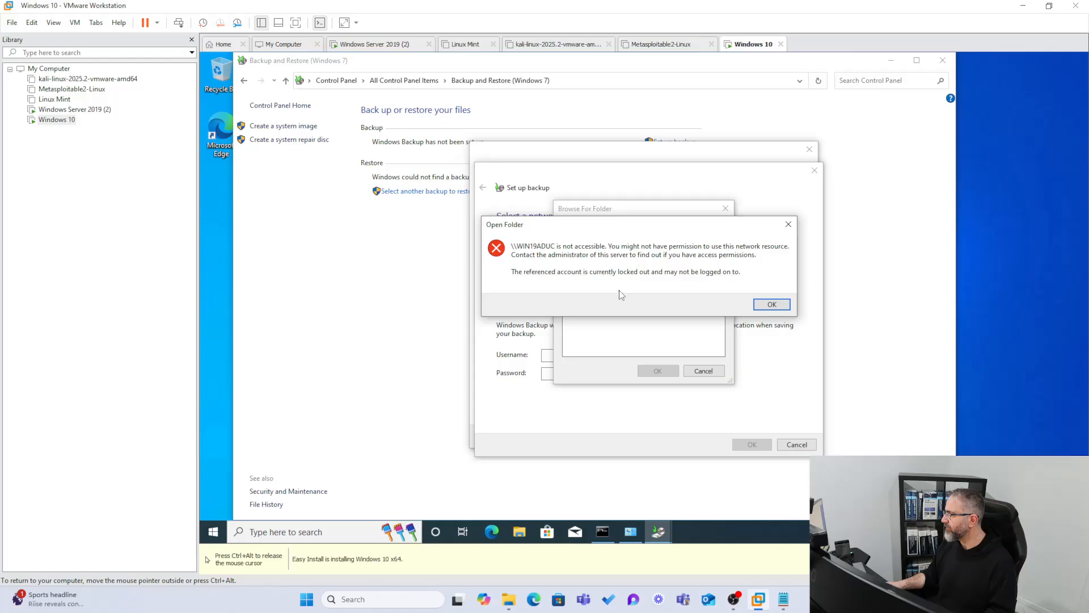
{"action": "left_click", "coordinate": [772, 305]}
{"action": "left_click", "coordinate": [600, 294]}
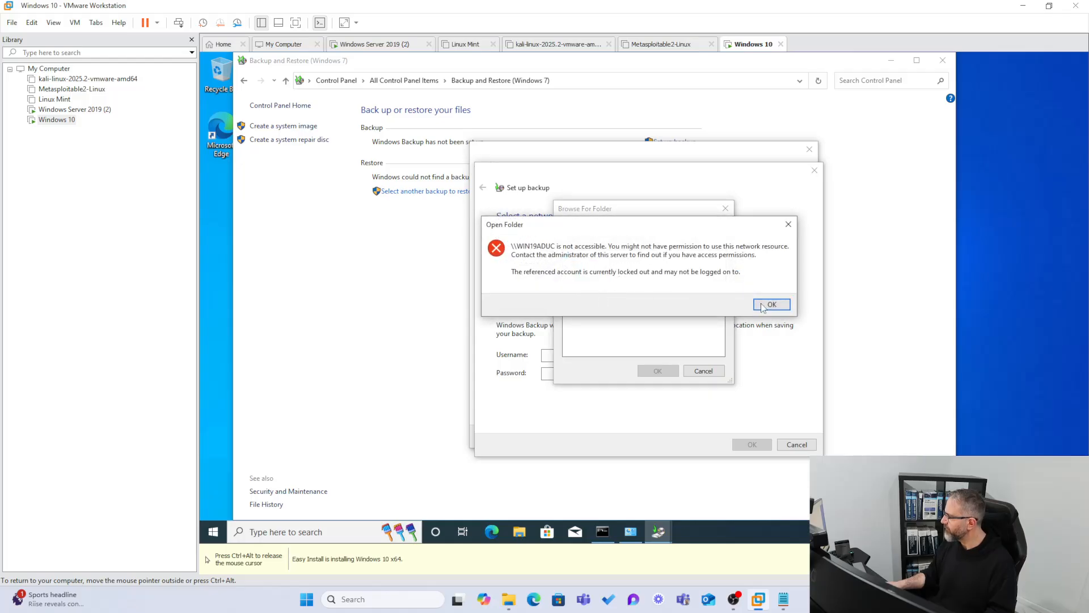
{"action": "left_click", "coordinate": [771, 304]}
{"action": "left_click", "coordinate": [566, 292]}
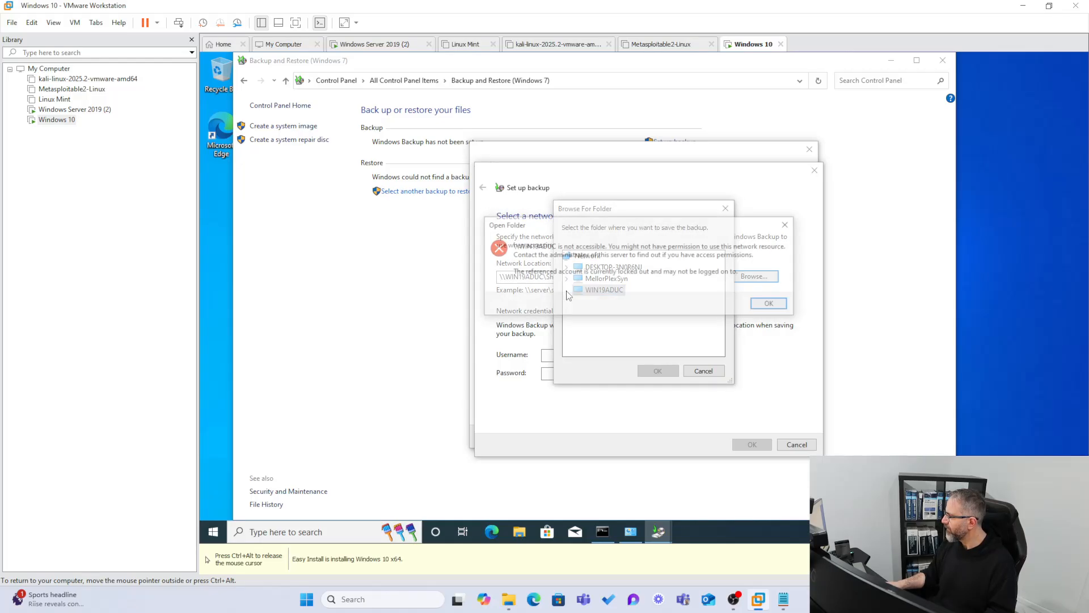
{"action": "left_click", "coordinate": [757, 307]}
{"action": "left_click", "coordinate": [658, 370]}
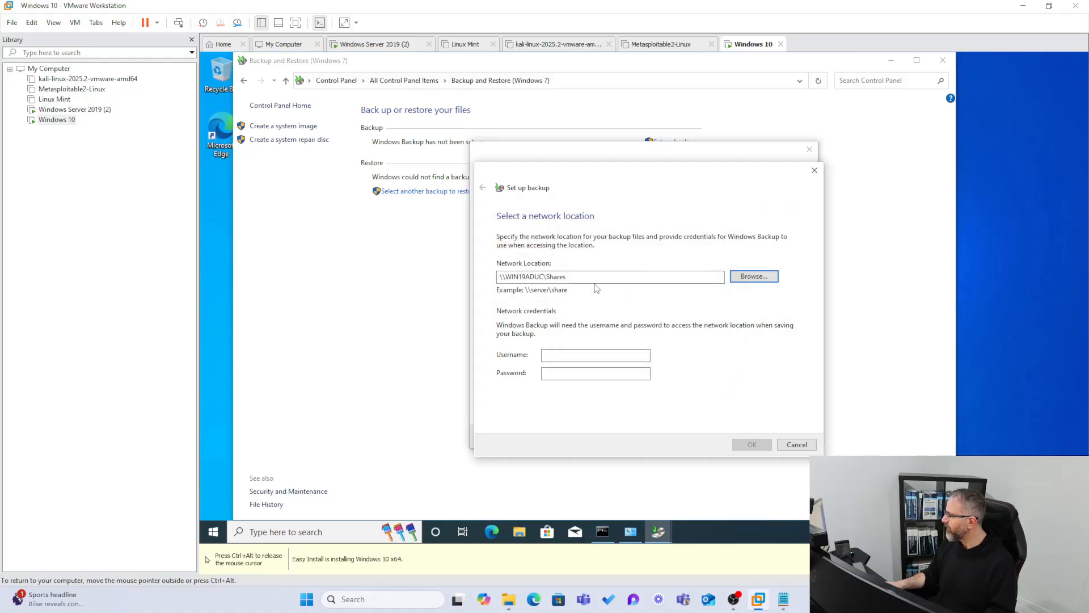
Add a trailing backslash to the network location, try to expand WIN19ADUC in the folder browser, and cancel browsing.
{"action": "left_click", "coordinate": [634, 276]}
{"action": "type", "text": "\\"}
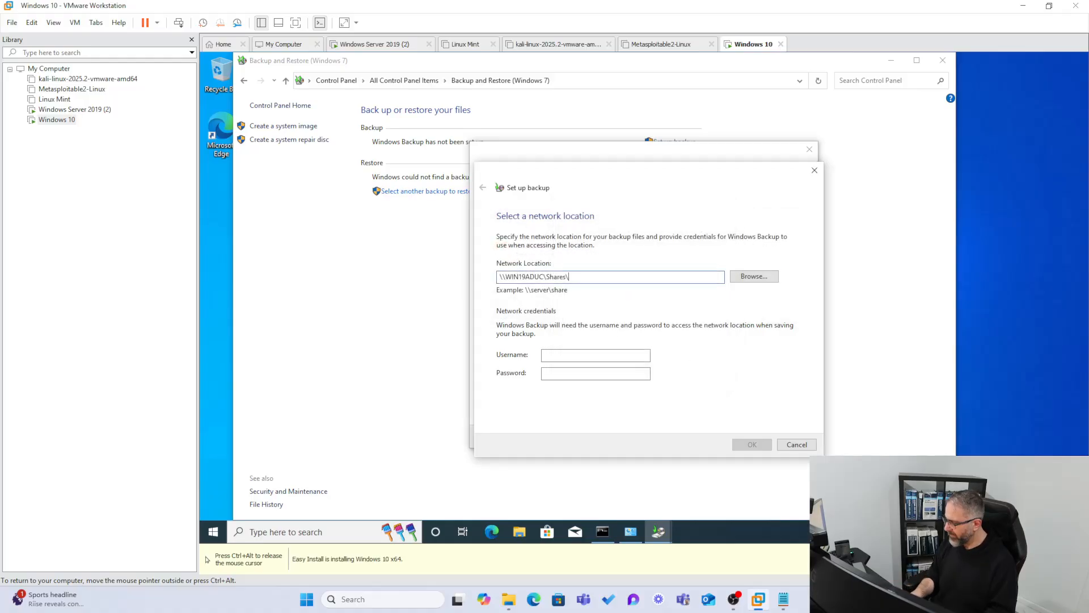
{"action": "left_click", "coordinate": [751, 277]}
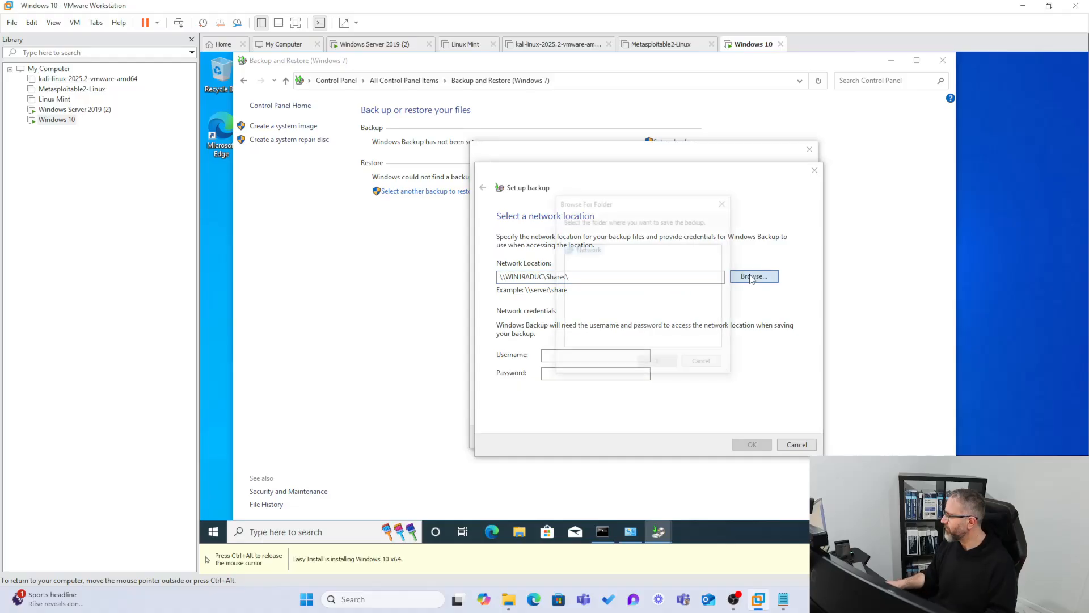
{"action": "left_click", "coordinate": [566, 283]}
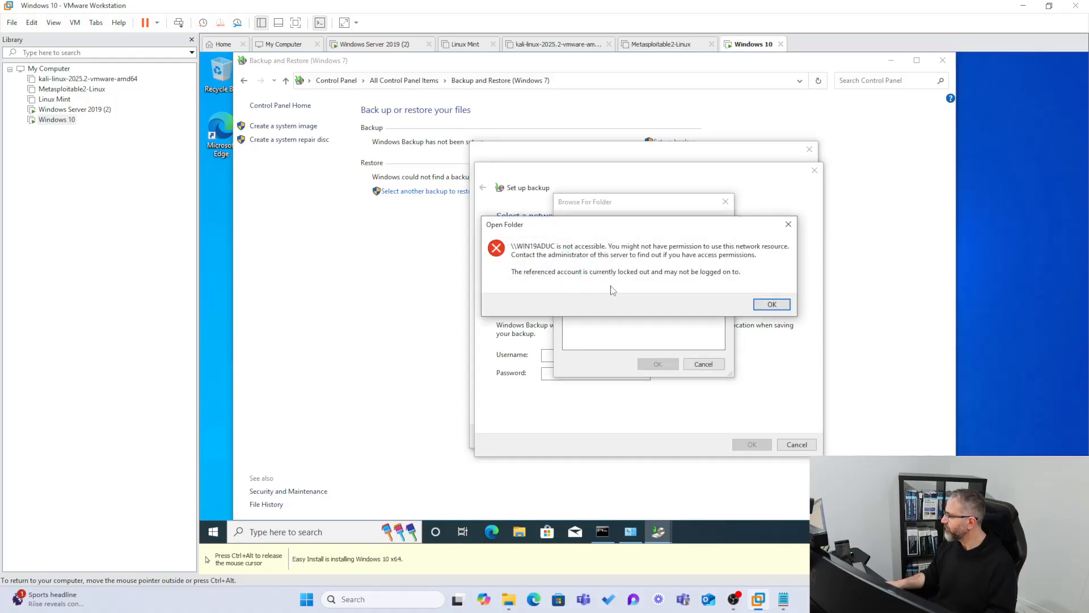
{"action": "left_click", "coordinate": [763, 305]}
{"action": "left_click", "coordinate": [704, 364]}
Enter the account username in the network credentials, begin the account password, and clear the password field.
{"action": "left_click", "coordinate": [596, 355]}
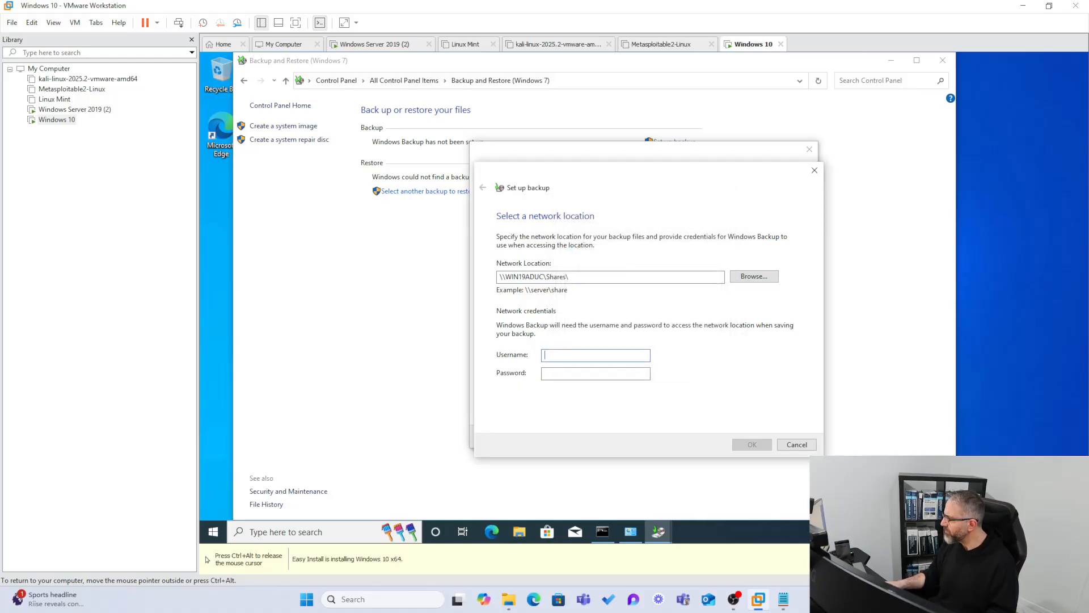
{"action": "type", "text": "harry"}
{"action": "key", "text": "Tab"}
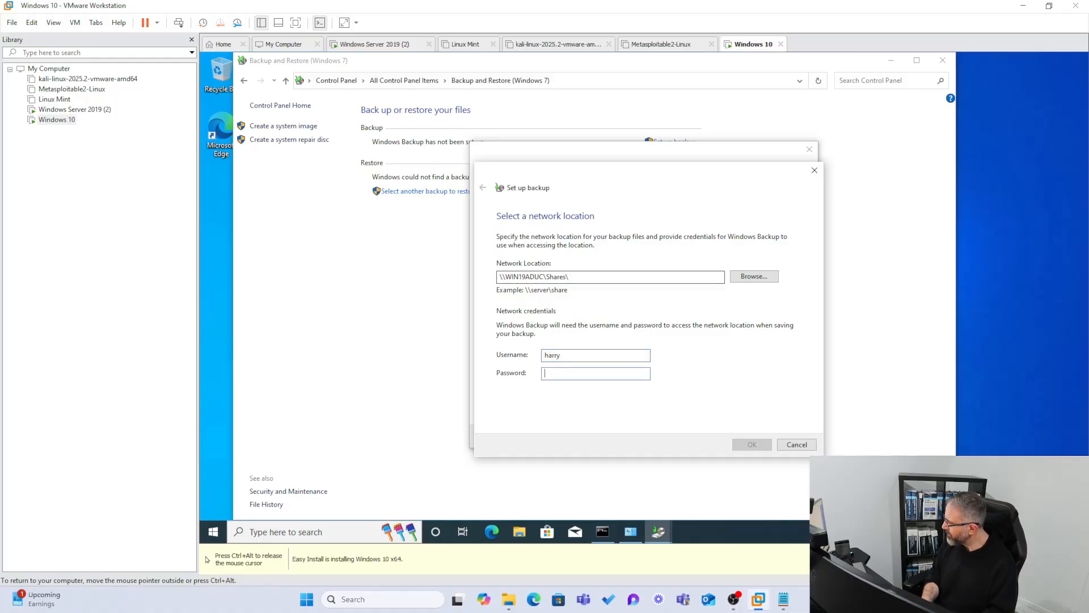
{"action": "type", "text": "P"}
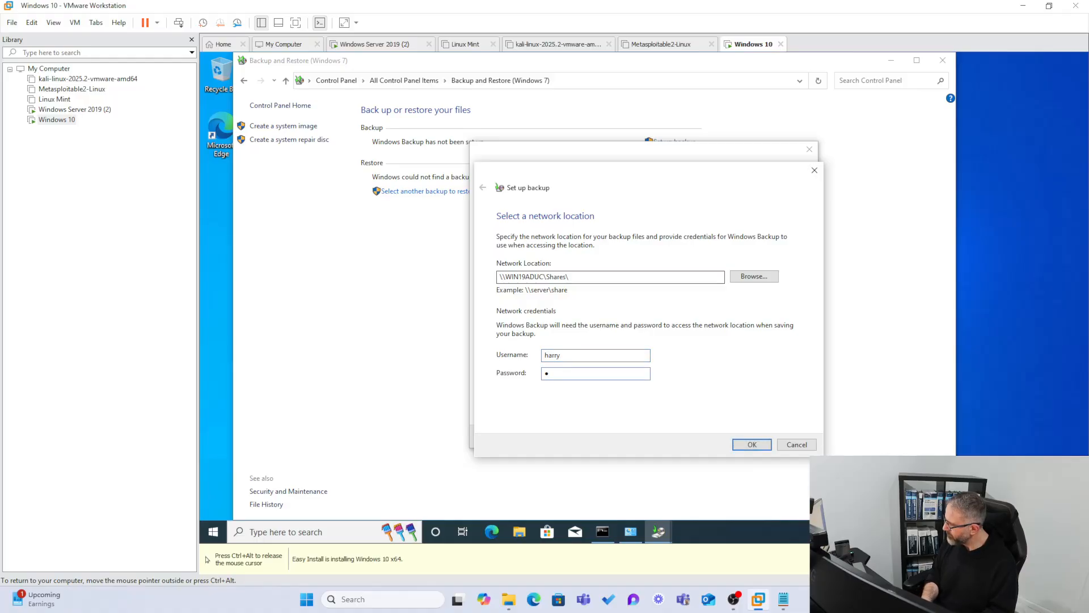
{"action": "key", "text": "BackSpace"}
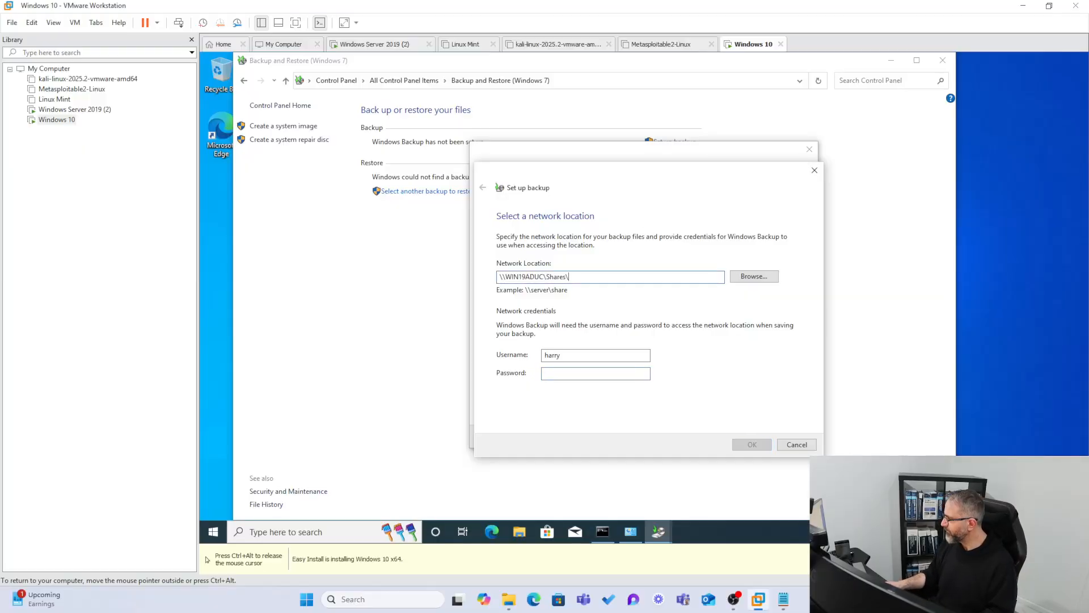
Shorten the network location to \\WIN19ADUC\, try to expand WIN19ADUC in the folder browser, and cancel the network location dialog.
{"action": "key", "text": "shift+Left"}
{"action": "key", "text": "shift+Left"}
{"action": "key", "text": "shift+Left"}
{"action": "key", "text": "shift+Left"}
{"action": "key", "text": "shift+Left"}
{"action": "key", "text": "shift+Left"}
{"action": "key", "text": "BackSpace"}
{"action": "key", "text": "BackSpace"}
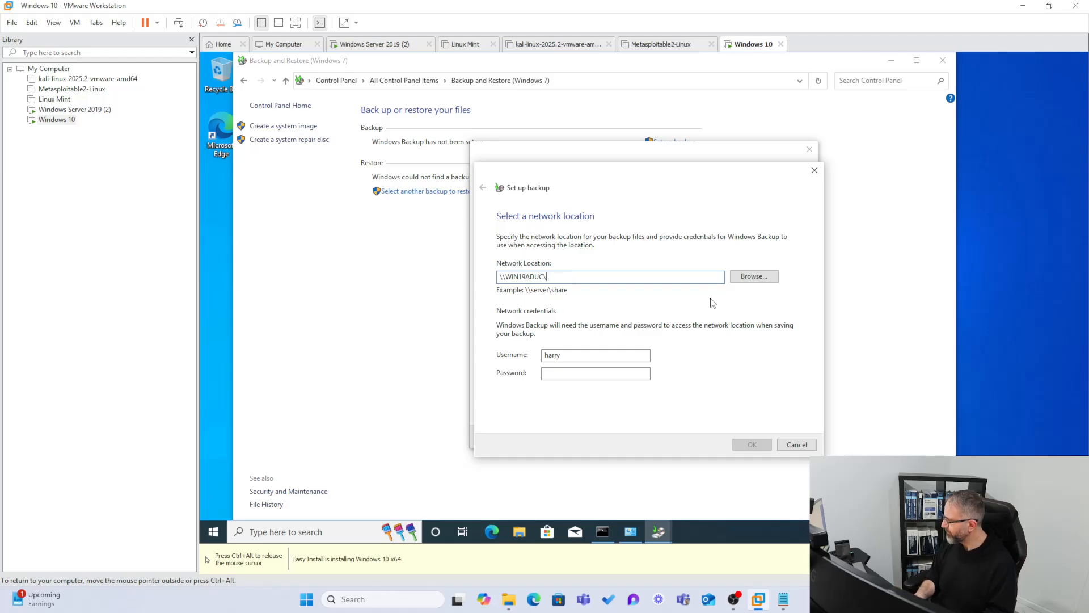
{"action": "left_click", "coordinate": [748, 278]}
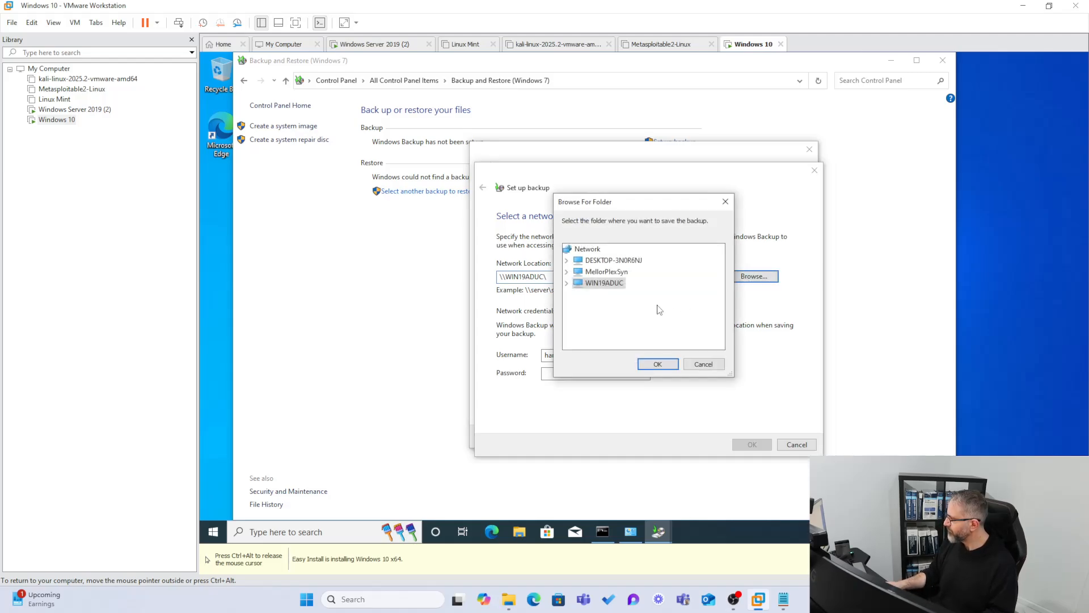
{"action": "left_click", "coordinate": [567, 284]}
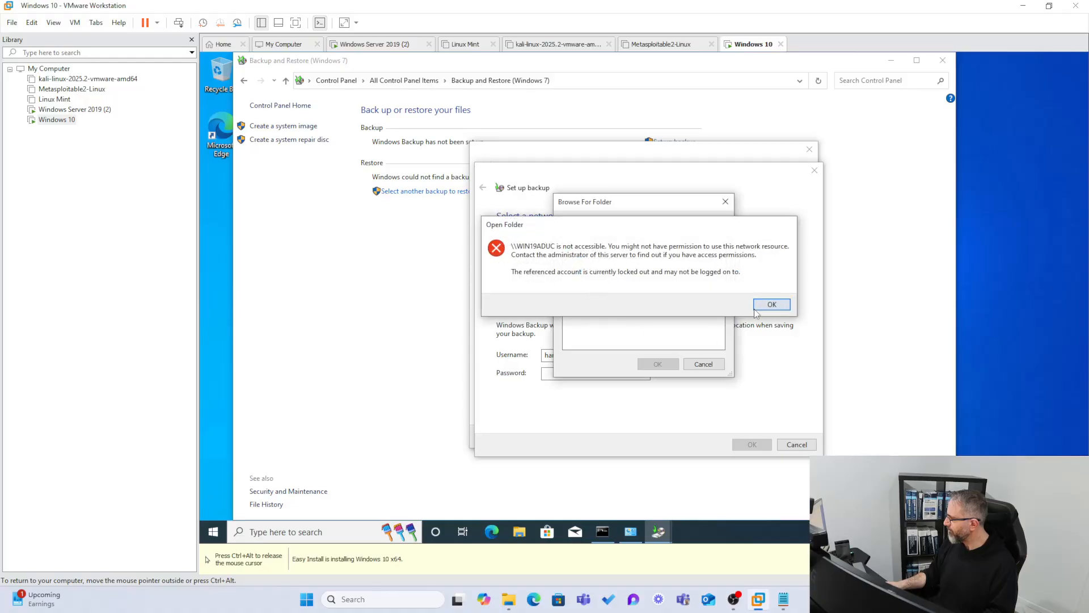
{"action": "left_click", "coordinate": [764, 314]}
{"action": "left_click", "coordinate": [702, 363]}
{"action": "left_click", "coordinate": [811, 445]}
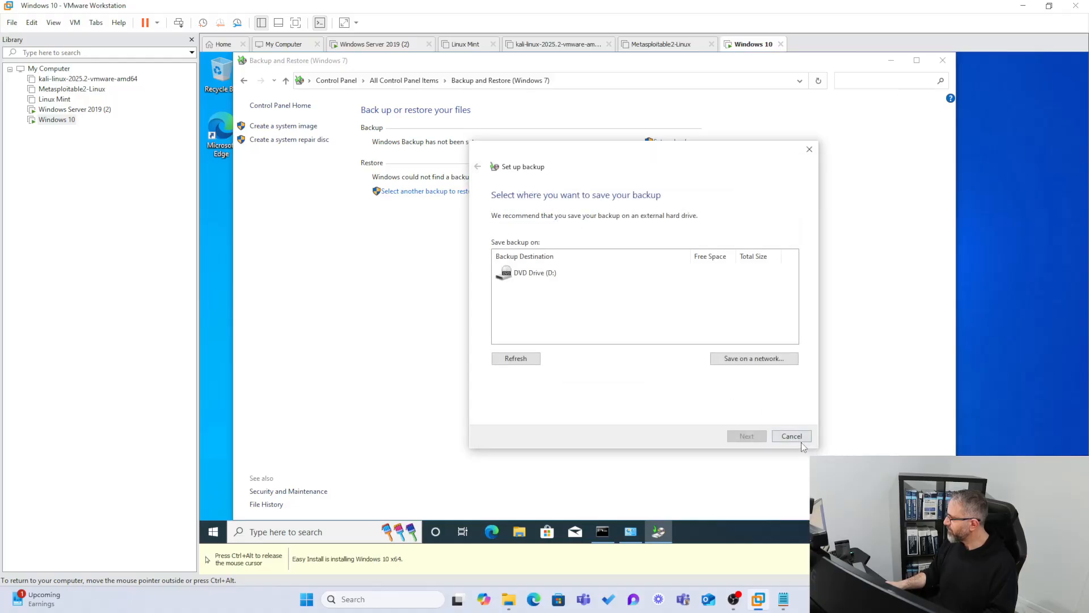
Open the network backup destination settings and enter \\Win19ADUC\shares as the network location.
{"action": "left_click", "coordinate": [716, 359]}
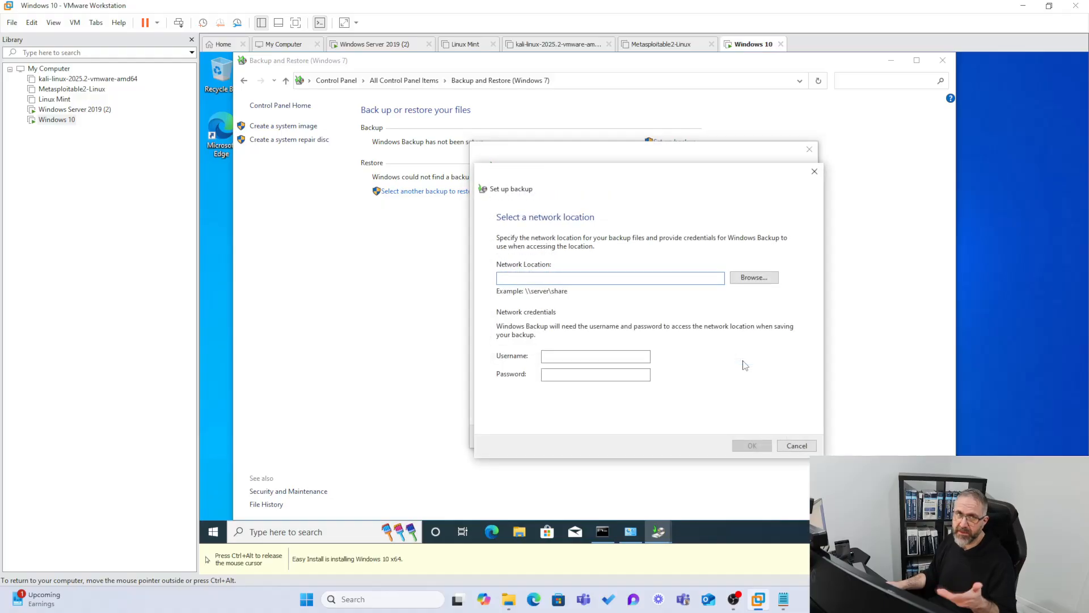
{"action": "type", "text": "\\\\"}
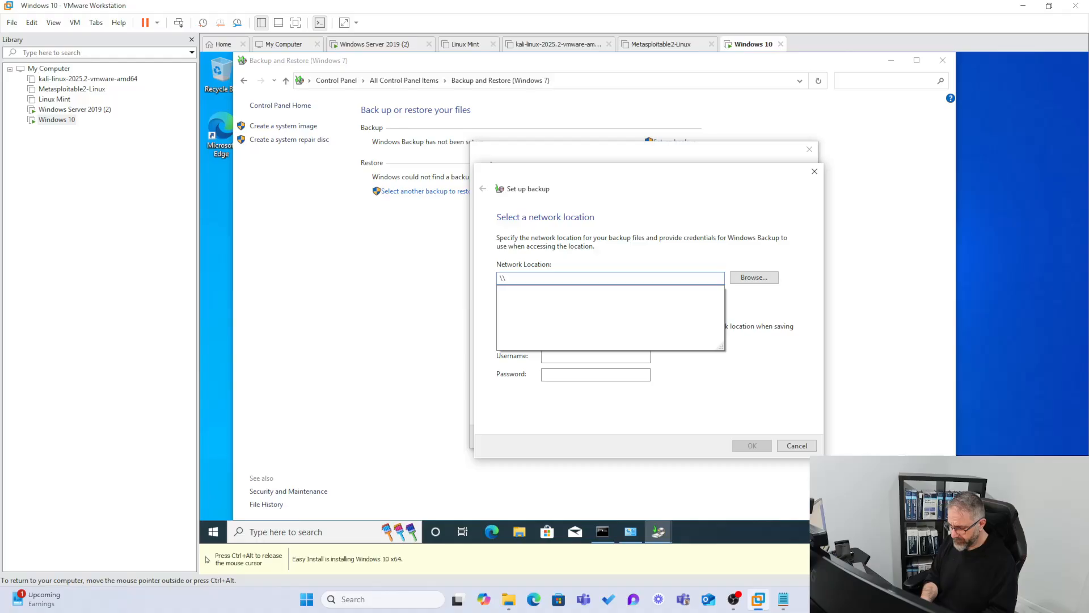
{"action": "type", "text": "Win19ADUC"}
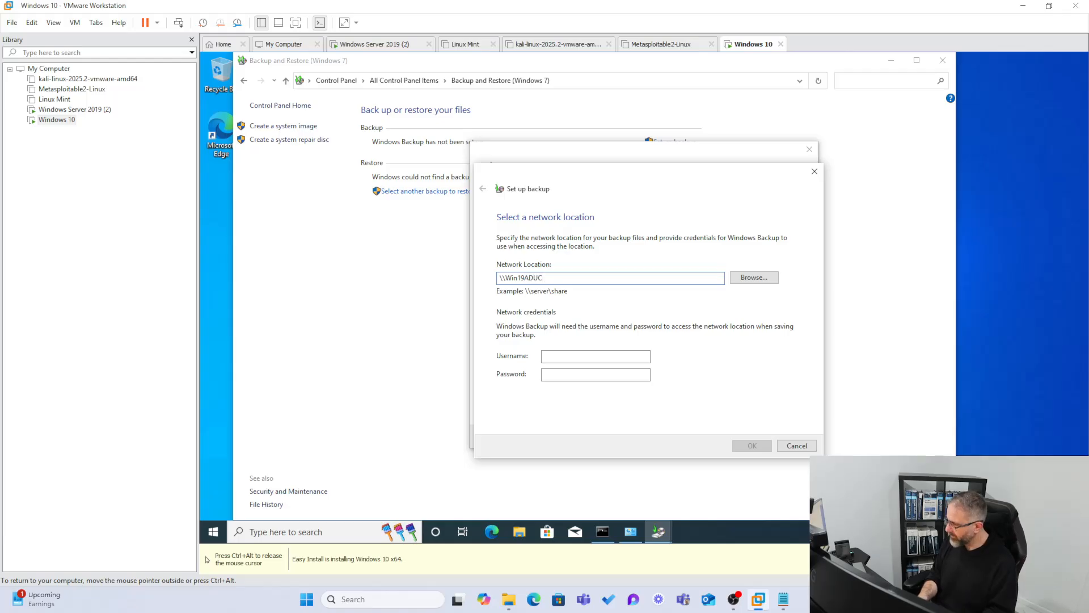
{"action": "type", "text": "res"}
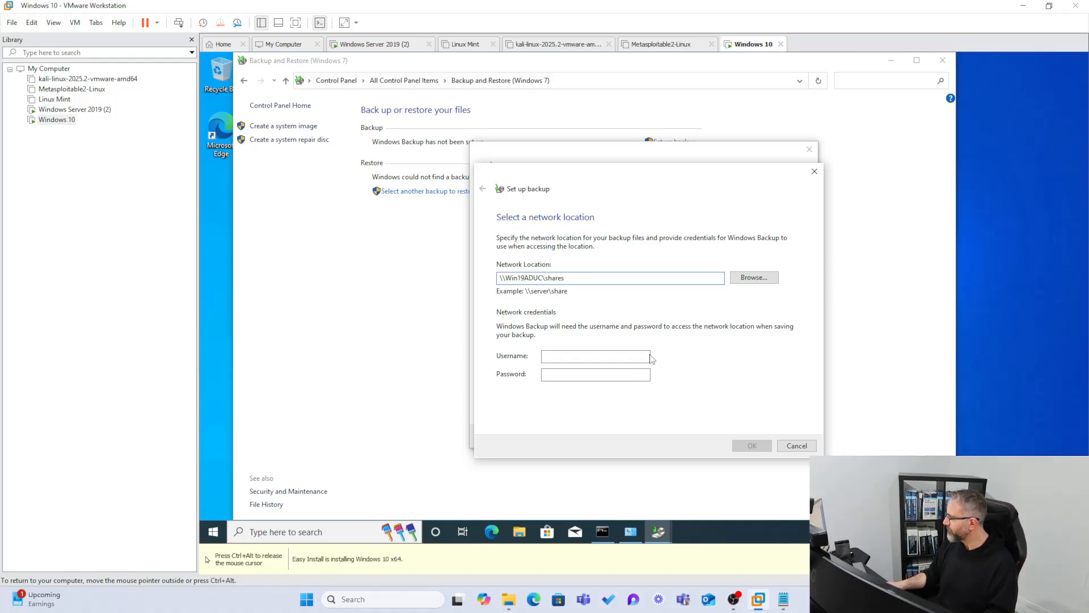
Try to expand WIN19ADUC in the network folder browser and cancel browsing.
{"action": "left_click", "coordinate": [738, 279]}
{"action": "left_click", "coordinate": [567, 282]}
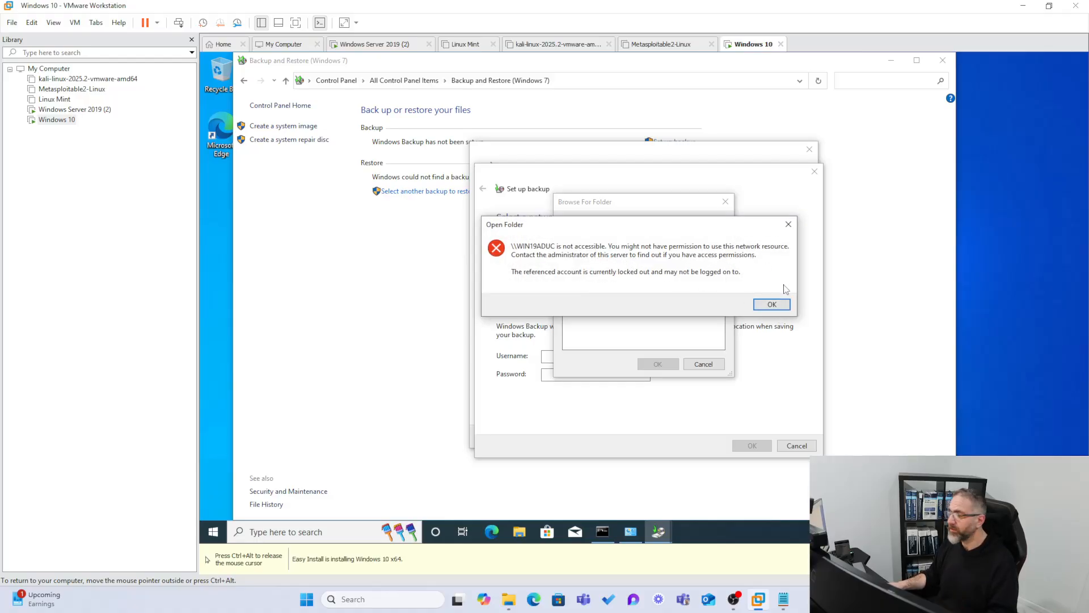
{"action": "left_click", "coordinate": [788, 224]}
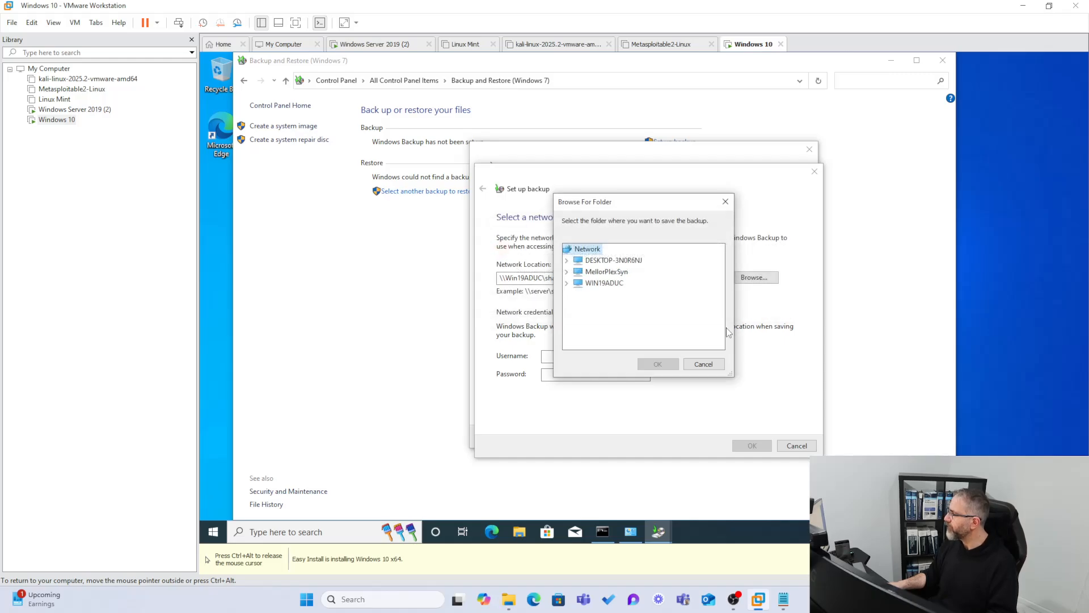
{"action": "left_click", "coordinate": [703, 363]}
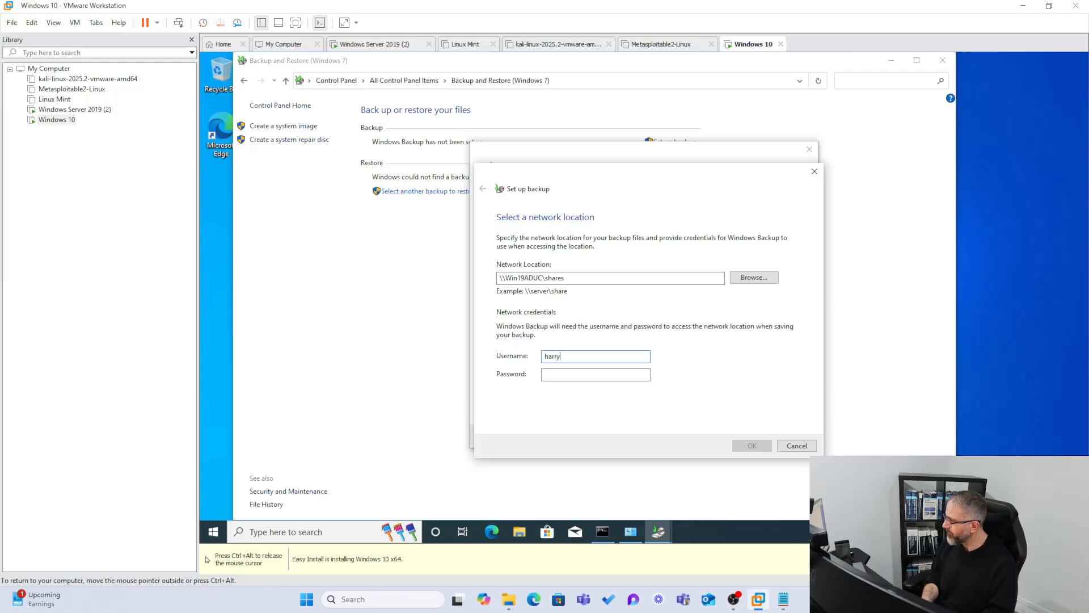
Enter the account username and password as network credentials, and retry expanding WIN19ADUC in the folder browser before cancelling it.
{"action": "key", "text": "Tab"}
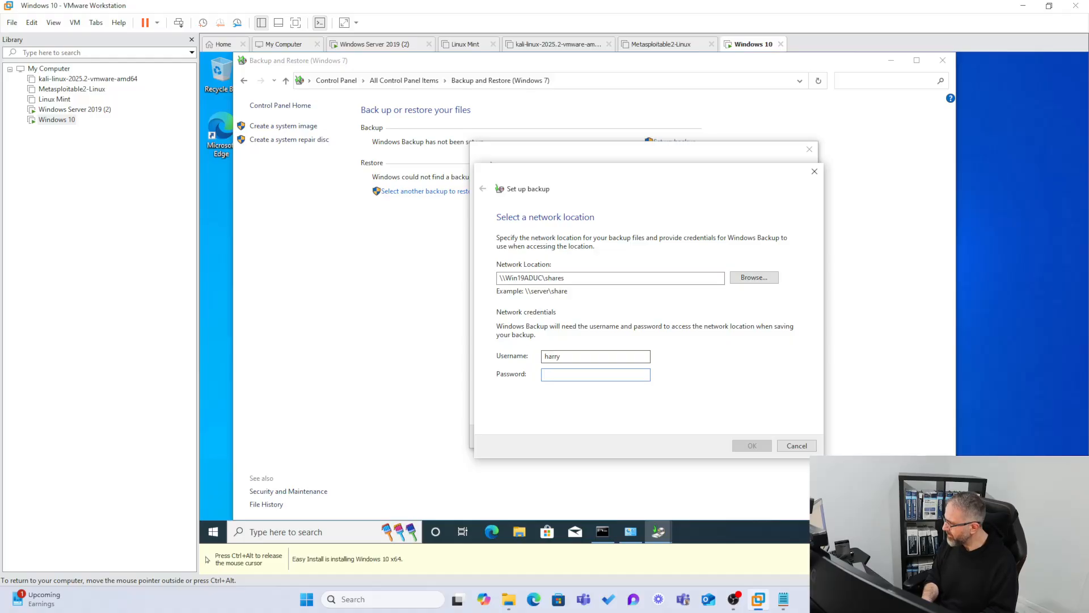
{"action": "type", "text": "••••••••"}
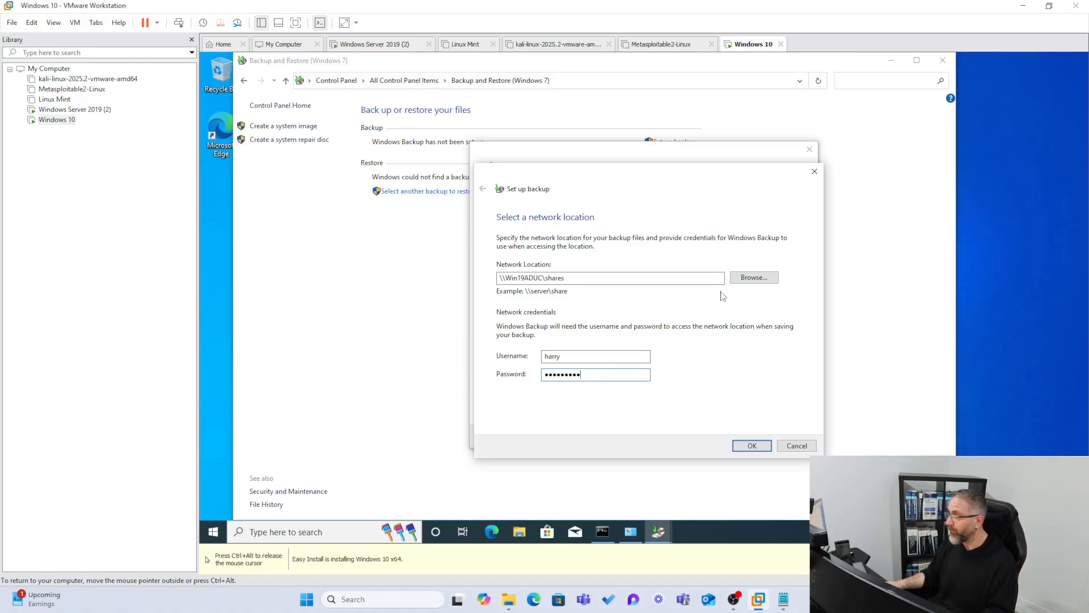
{"action": "left_click", "coordinate": [754, 278]}
{"action": "left_click", "coordinate": [569, 283]}
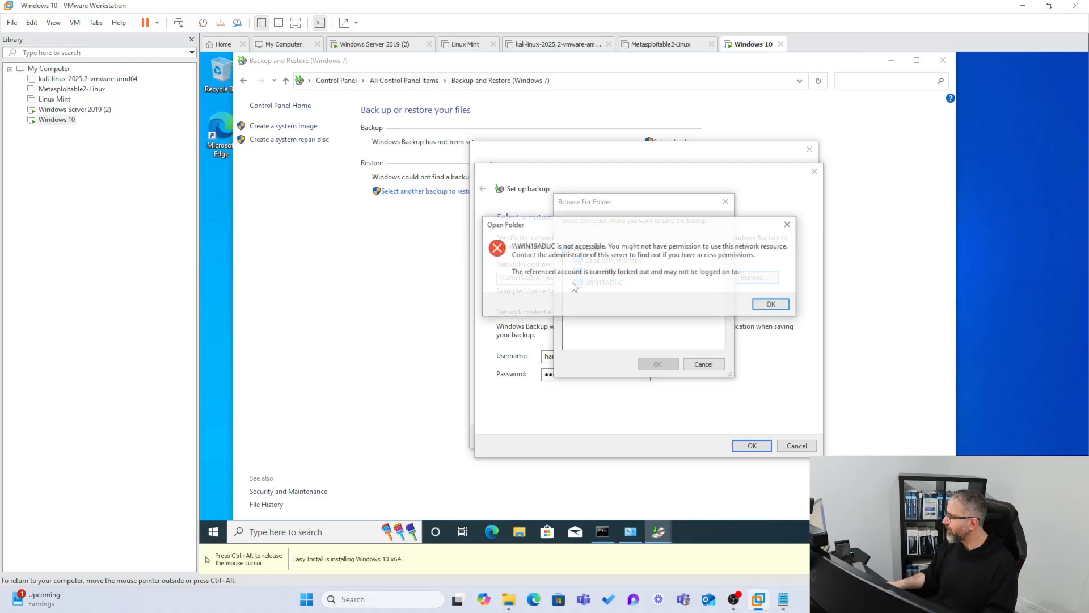
{"action": "left_click", "coordinate": [782, 298]}
{"action": "left_click", "coordinate": [716, 363]}
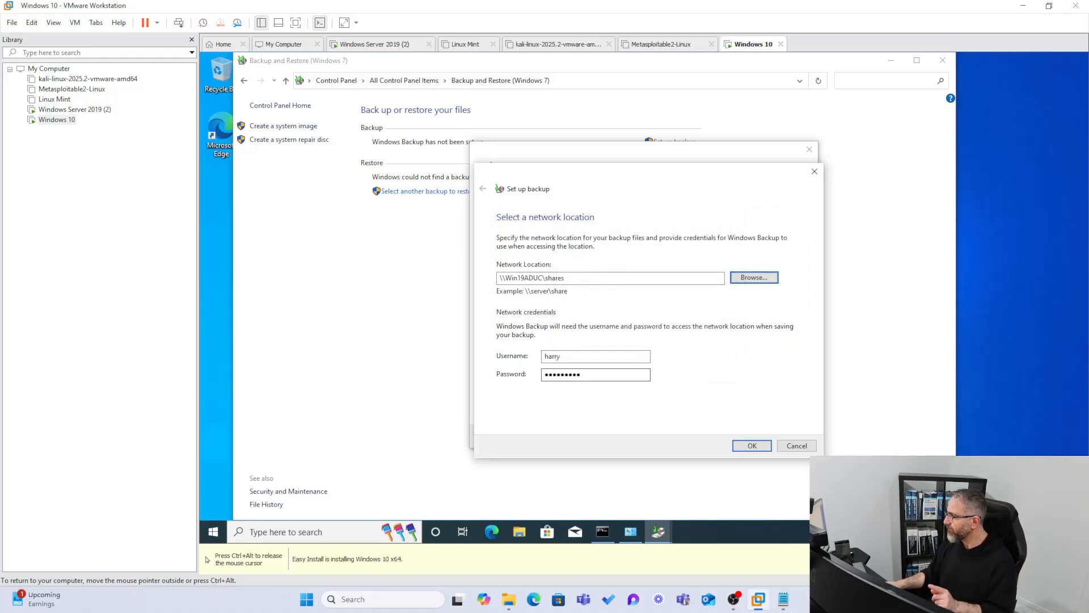
Try to confirm the \\Win19ADUC\shares location twice with the entered credentials, and view the error details.
{"action": "left_click", "coordinate": [752, 445]}
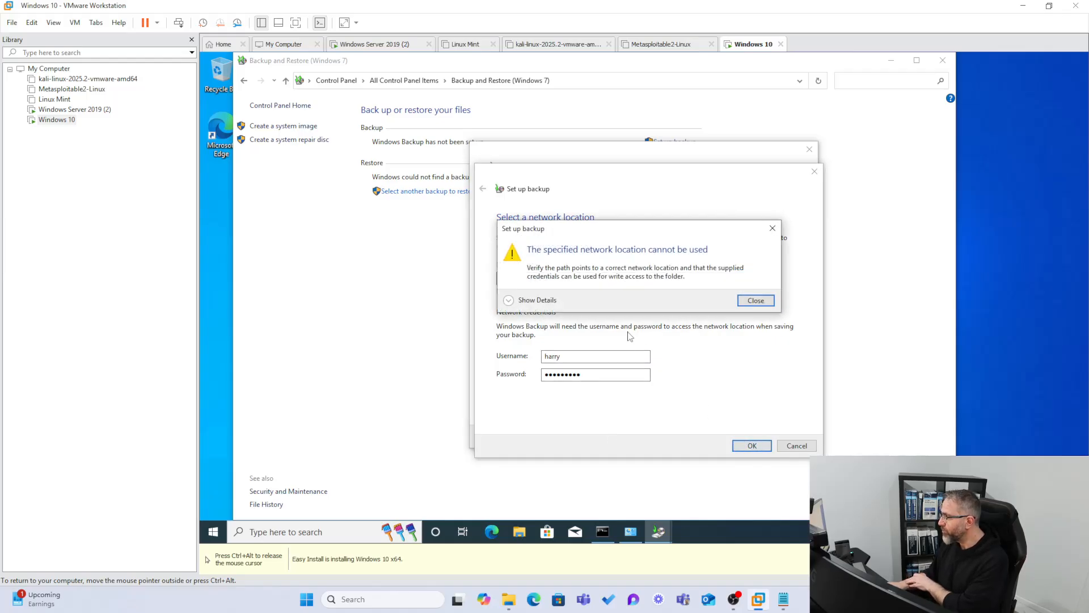
{"action": "left_click", "coordinate": [757, 300]}
{"action": "left_click", "coordinate": [605, 355]}
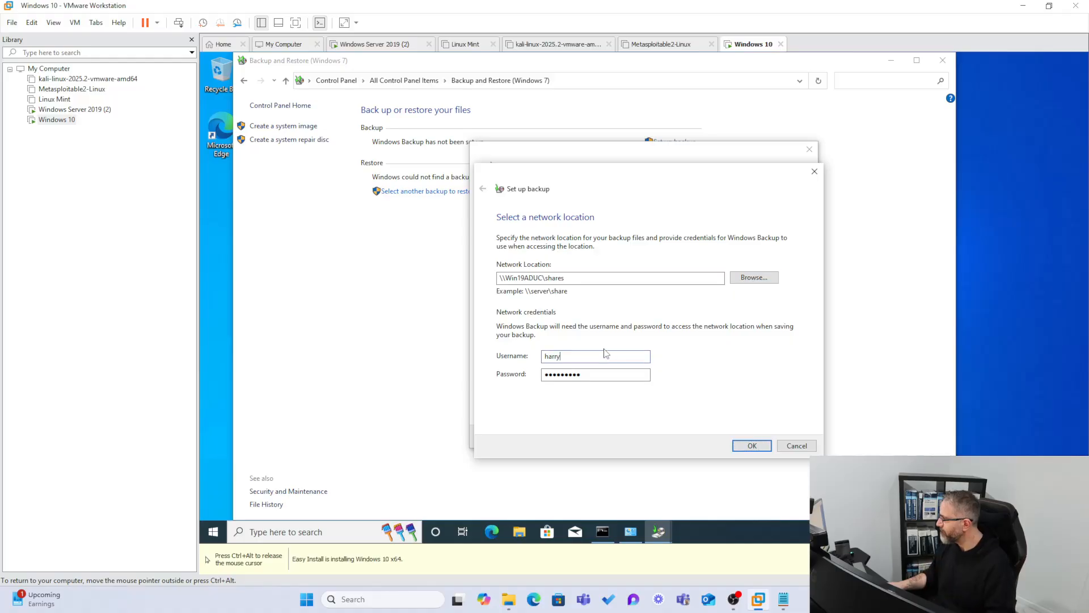
{"action": "left_click", "coordinate": [752, 446]}
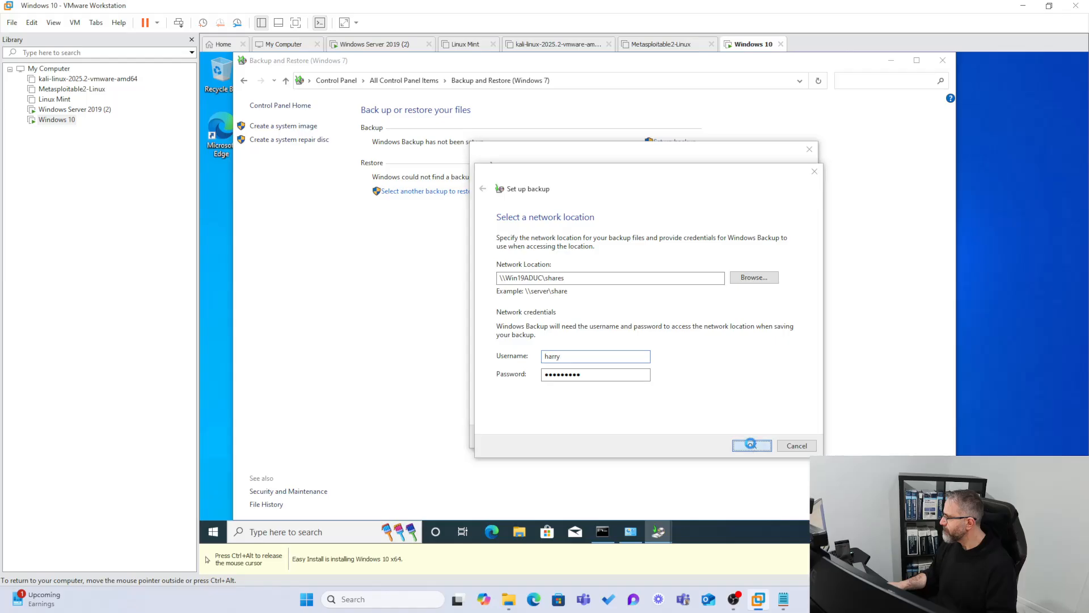
{"action": "left_click", "coordinate": [508, 300]}
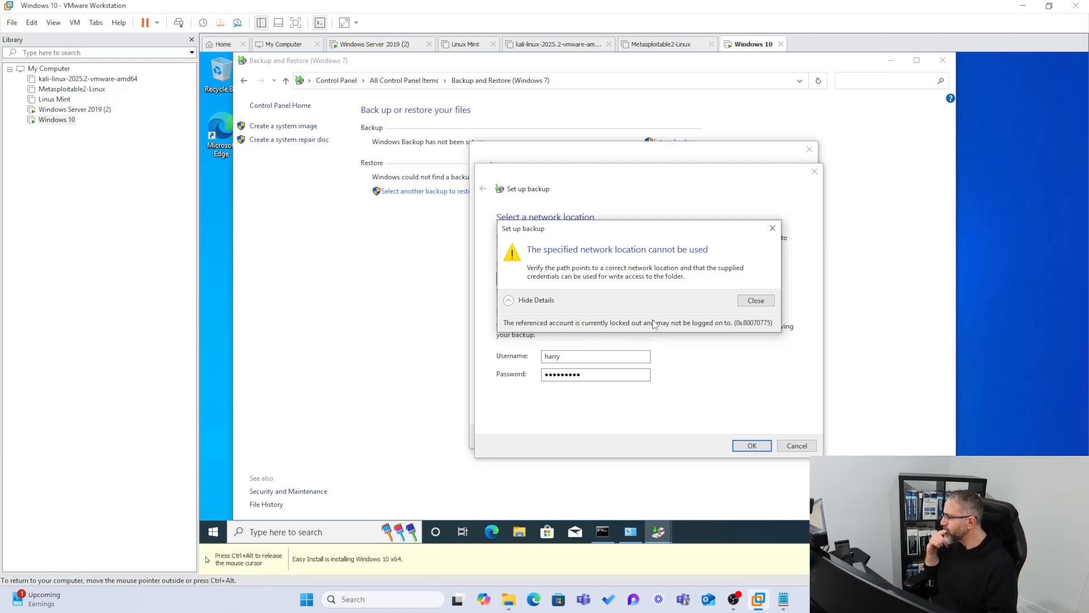
{"action": "left_click", "coordinate": [748, 304]}
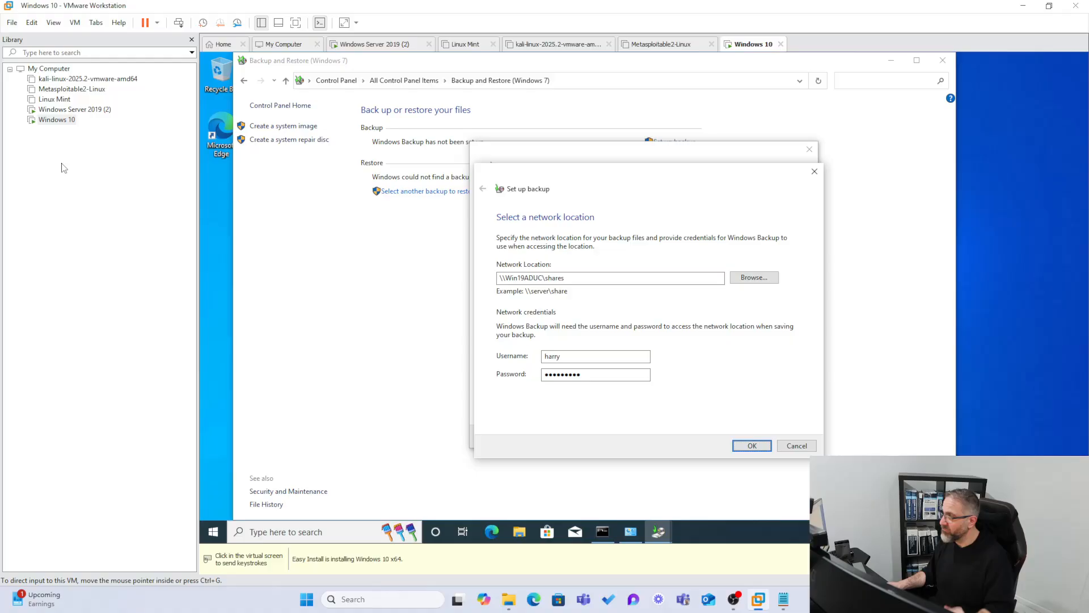
Switch to the Windows Server 2019 virtual machine and close its Computer Management window.
{"action": "left_click", "coordinate": [74, 109]}
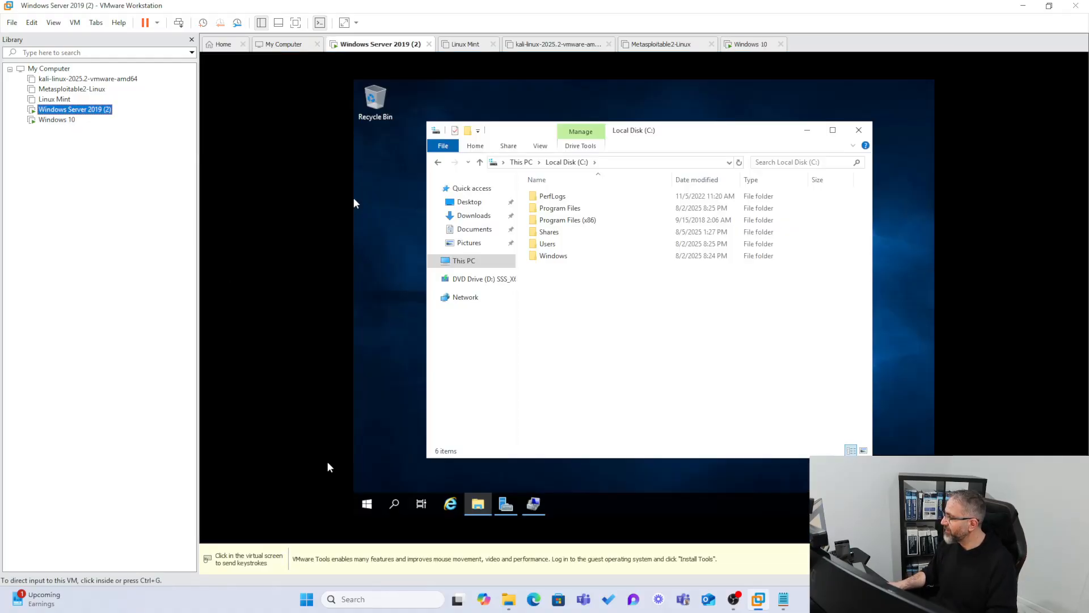
{"action": "left_click", "coordinate": [534, 504]}
{"action": "left_click", "coordinate": [533, 504]}
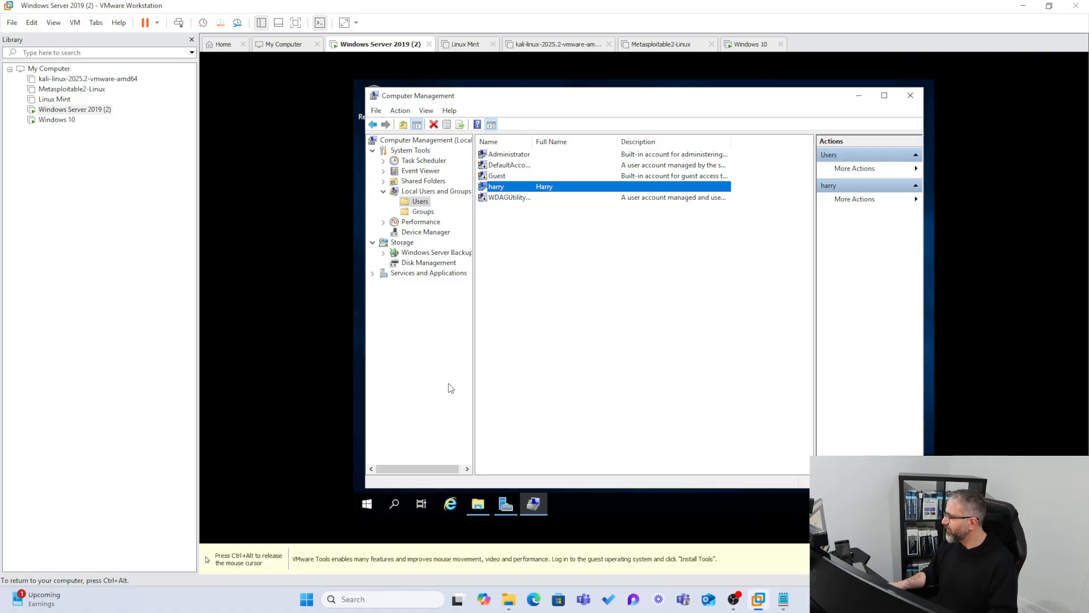
{"action": "left_click", "coordinate": [910, 95]}
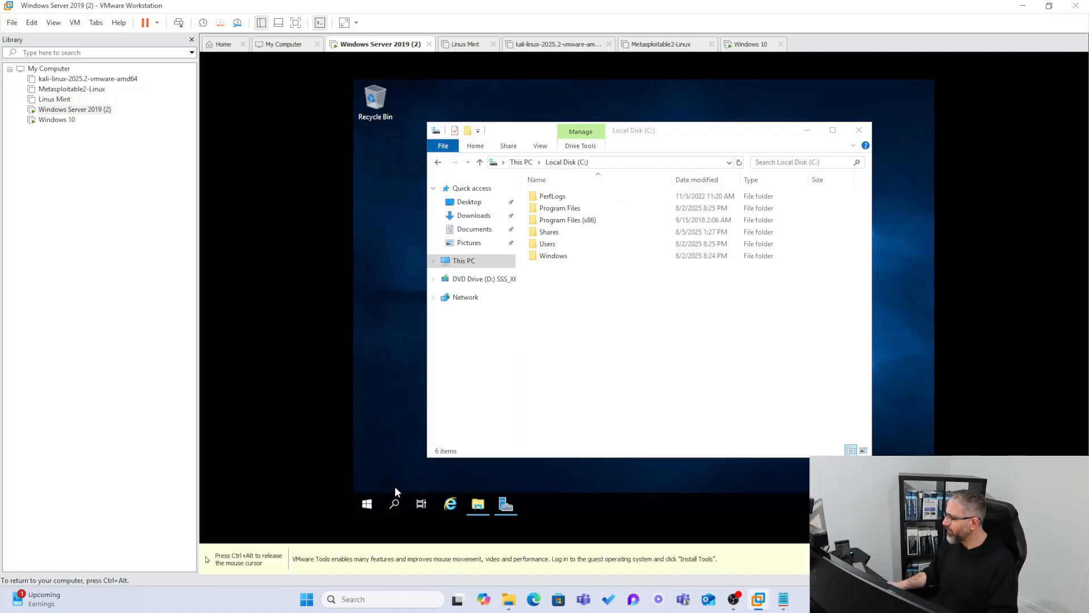
Reopen Computer Management on the server and display the Users folder under Local Users and Groups.
{"action": "right_click", "coordinate": [366, 505]}
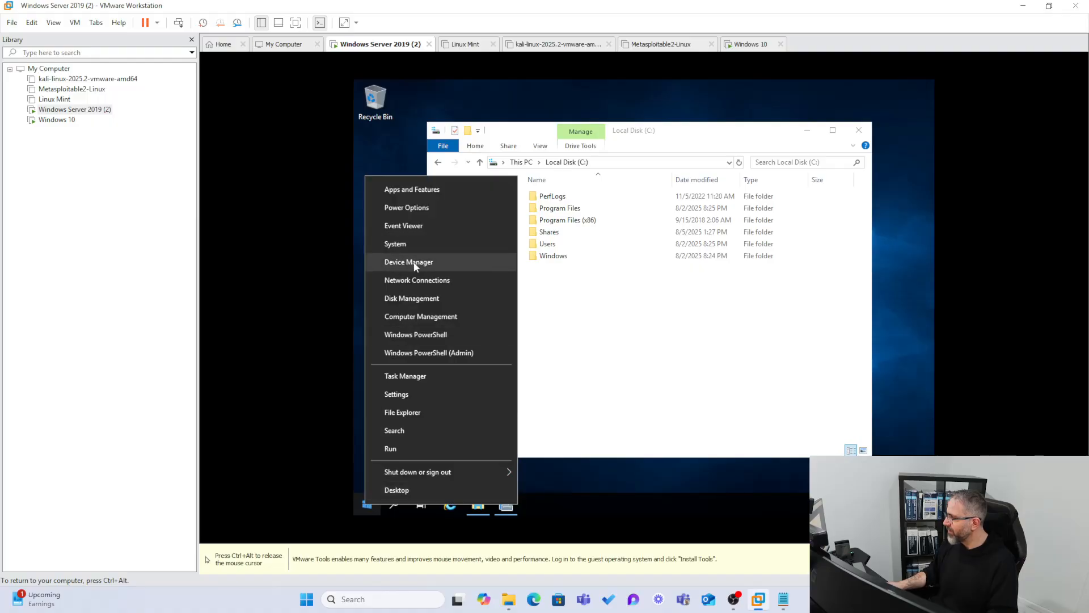
{"action": "left_click", "coordinate": [415, 243]}
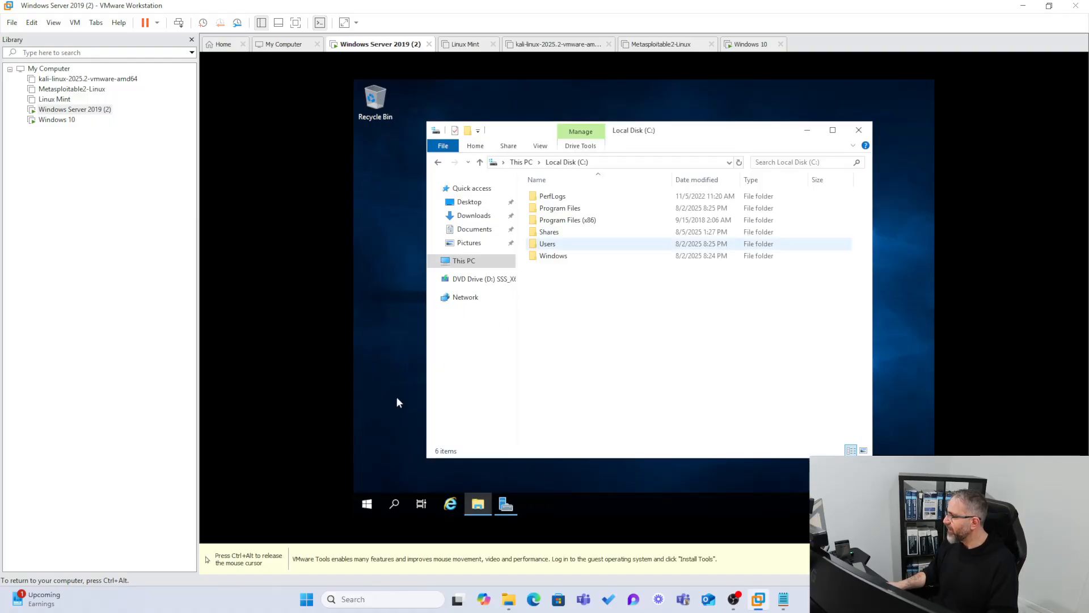
{"action": "right_click", "coordinate": [366, 504]}
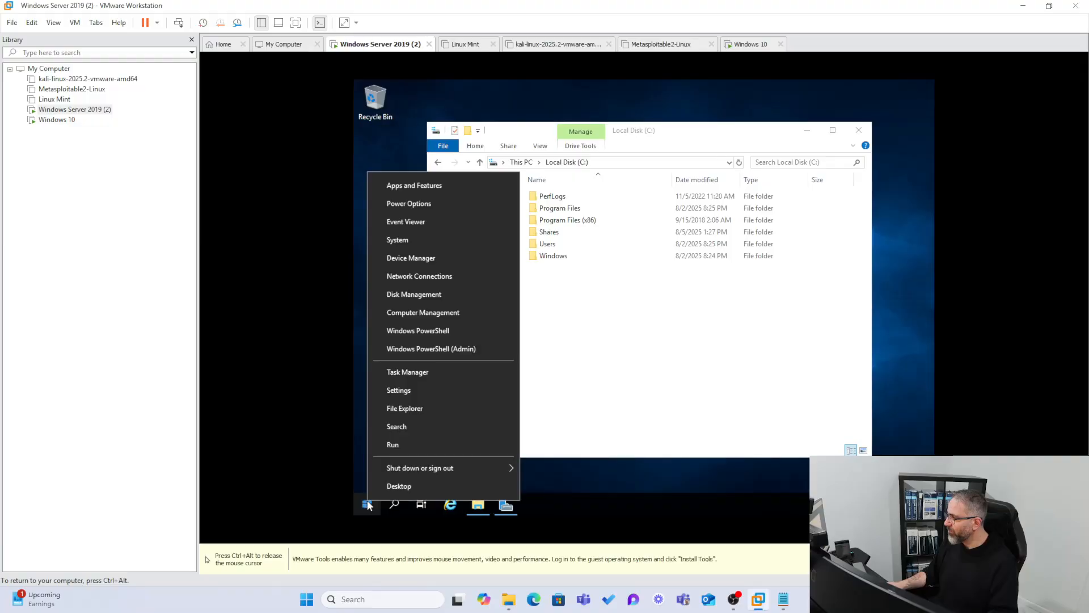
{"action": "left_click", "coordinate": [406, 314]}
{"action": "left_click", "coordinate": [420, 191]}
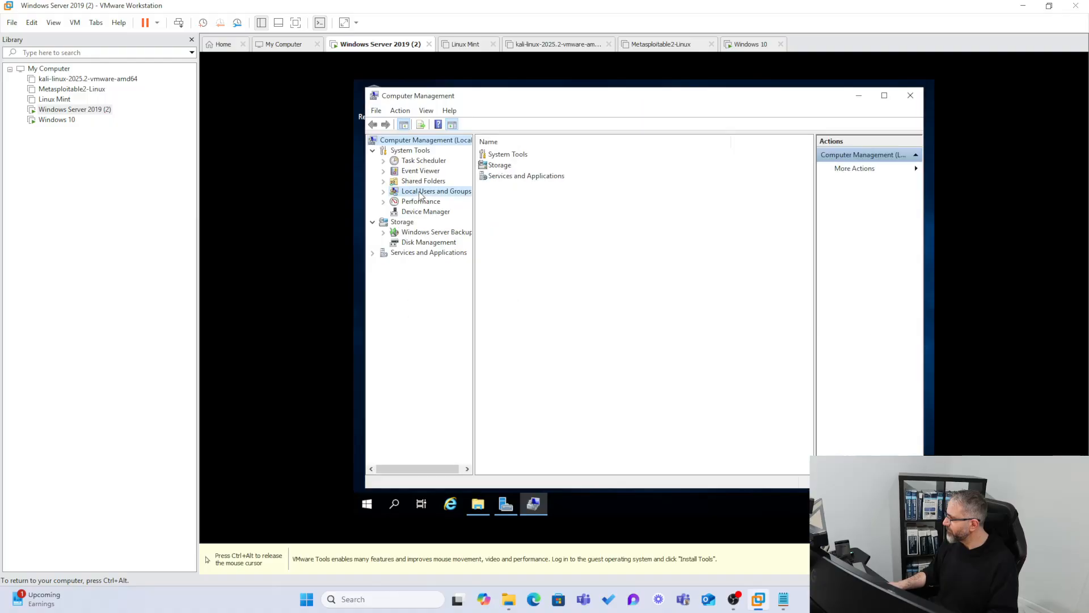
{"action": "double_click", "coordinate": [485, 155]}
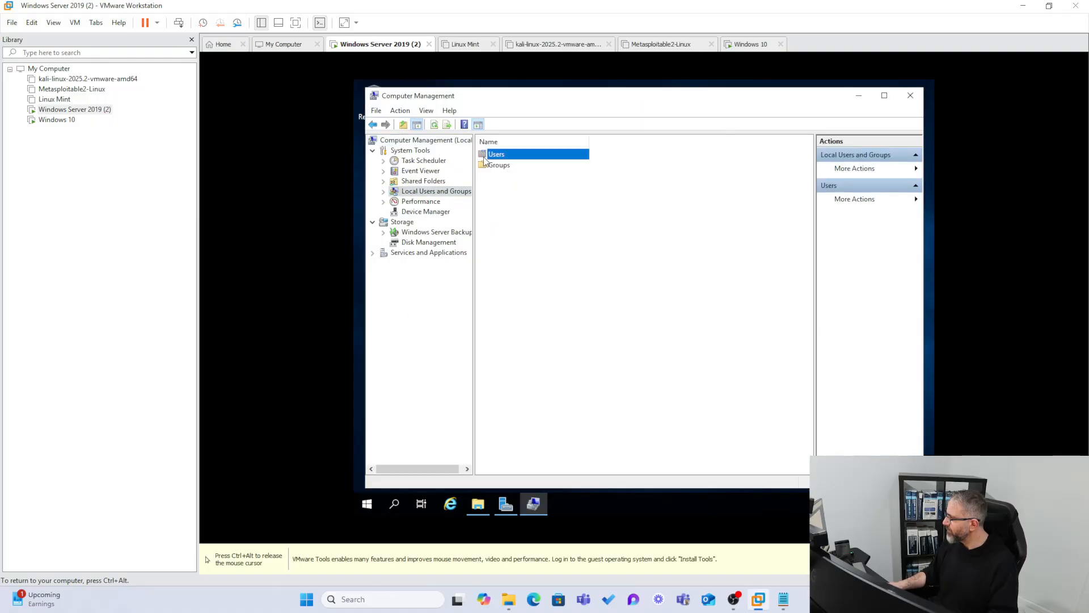
Check the account status in the properties of the backup user account and the Administrator account, leaving both unchanged.
{"action": "right_click", "coordinate": [499, 192]}
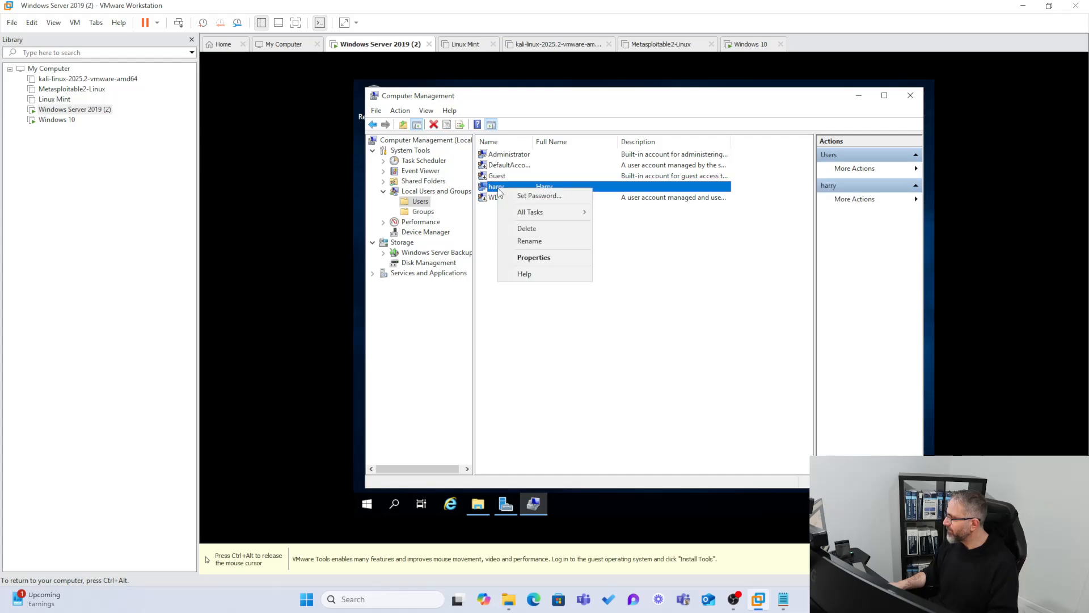
{"action": "left_click", "coordinate": [534, 258]}
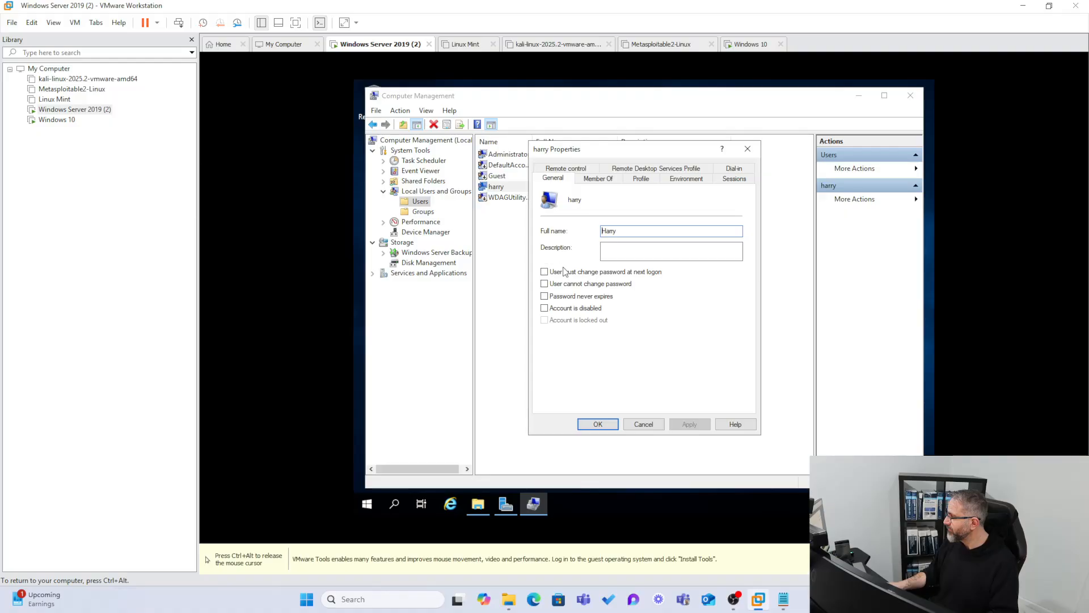
{"action": "left_click", "coordinate": [642, 424]}
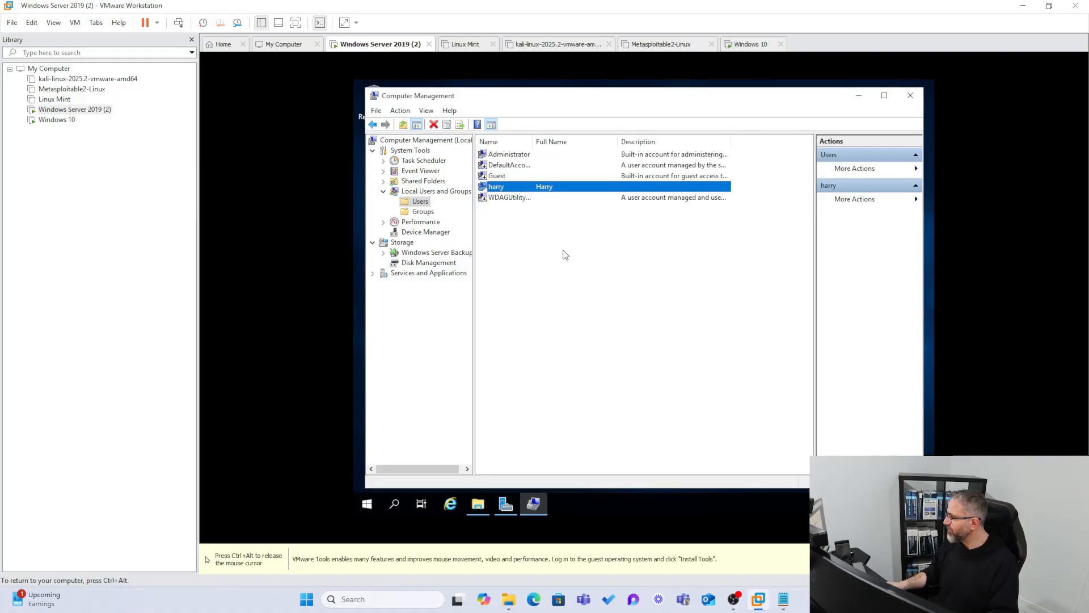
{"action": "left_click", "coordinate": [499, 153]}
{"action": "right_click", "coordinate": [498, 153]}
{"action": "left_click", "coordinate": [533, 221]}
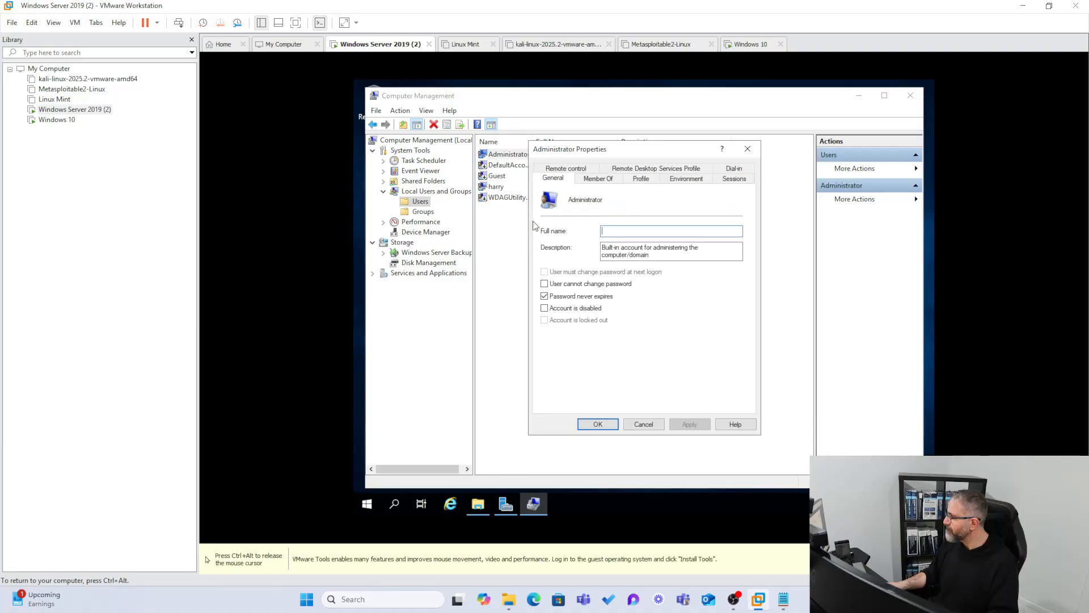
{"action": "left_click", "coordinate": [752, 153]}
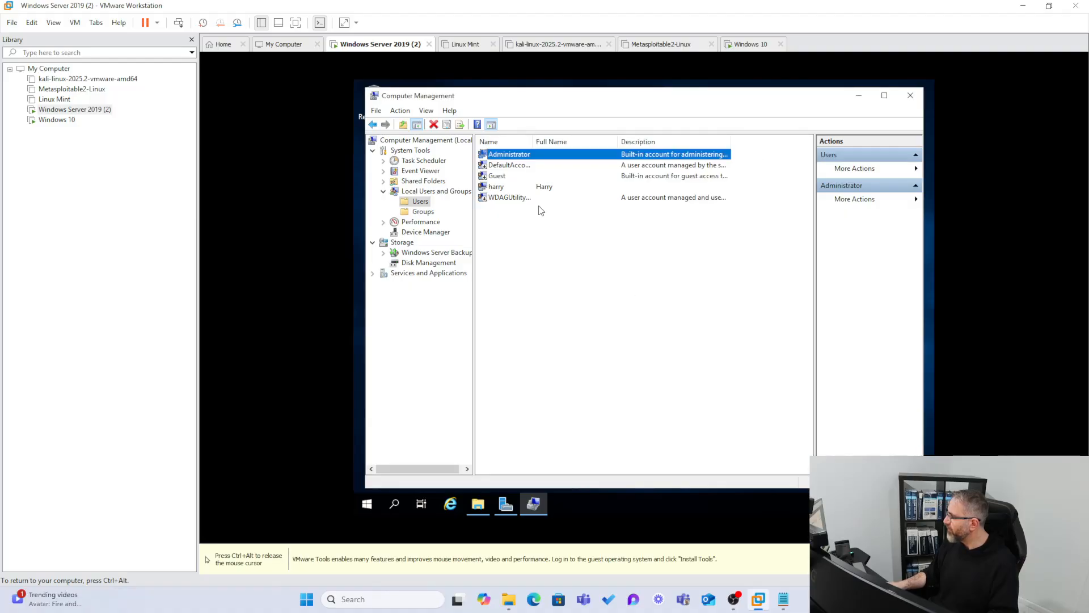
Return to the Windows 10 virtual machine and cancel both the network location dialog and the backup setup.
{"action": "left_click", "coordinate": [57, 119]}
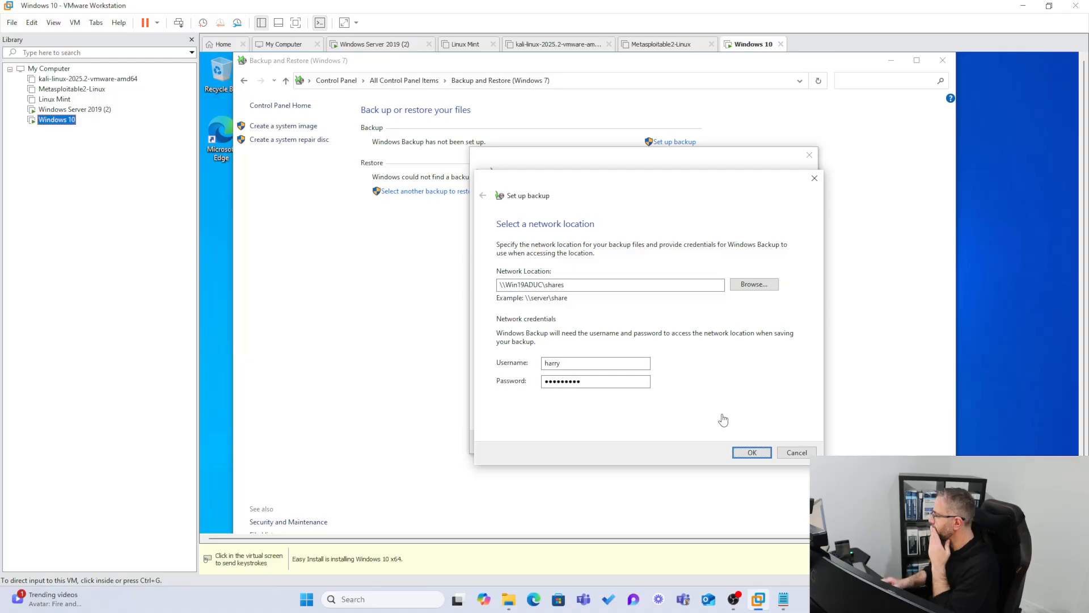
{"action": "left_click", "coordinate": [807, 451]}
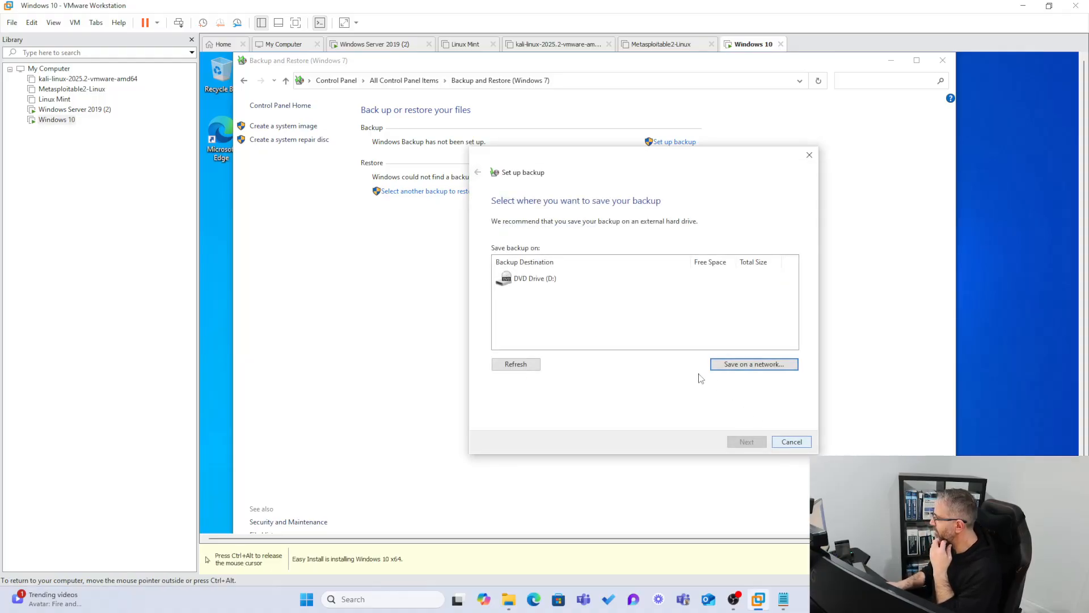
{"action": "left_click", "coordinate": [790, 444]}
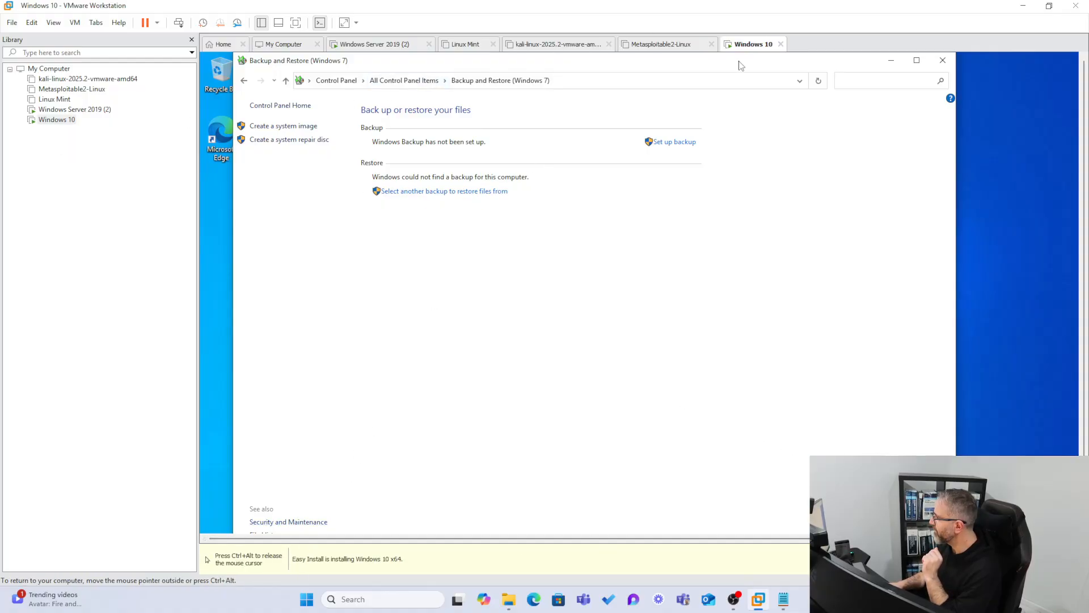
Open File Explorer on the Windows 10 virtual machine and browse to the server address \\192.168.1.40\.
{"action": "left_click_drag", "start_coordinate": [737, 61], "coordinate": [862, 61]}
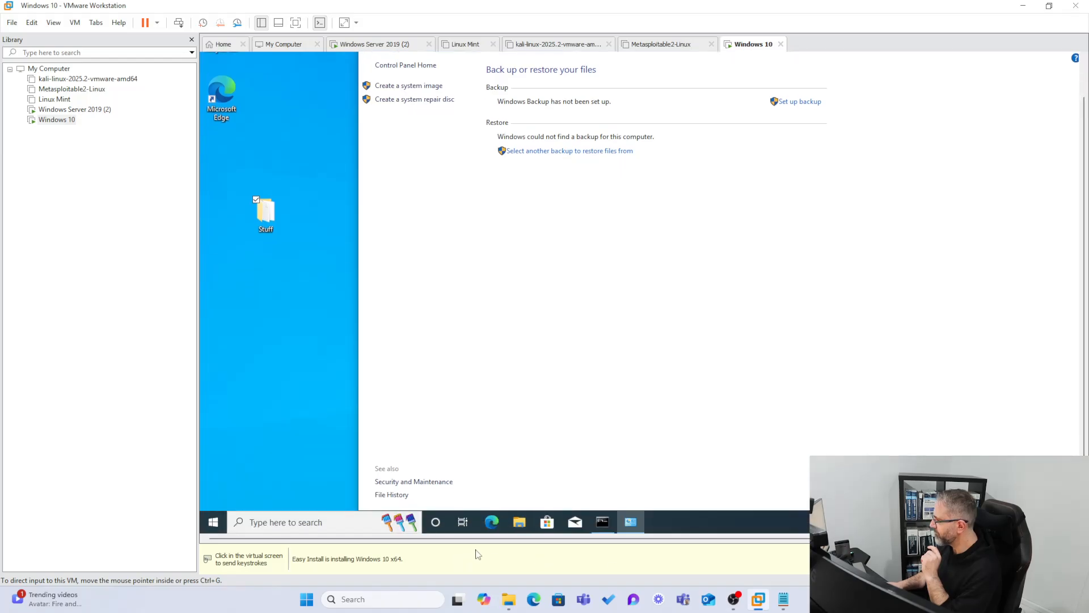
{"action": "left_click", "coordinate": [519, 522]}
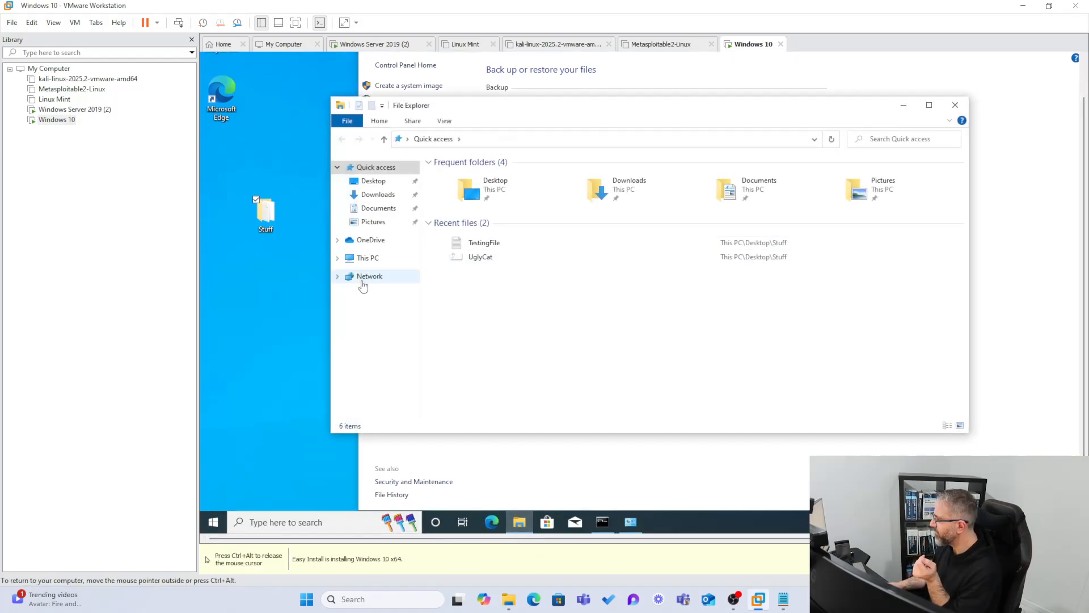
{"action": "left_click", "coordinate": [535, 140]}
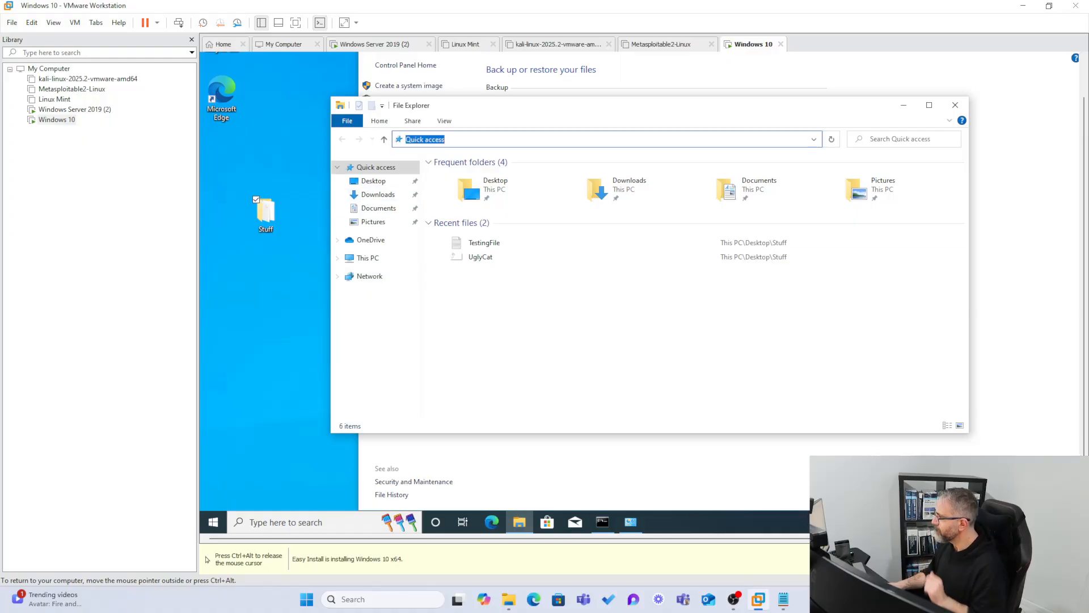
{"action": "type", "text": "\\\\"}
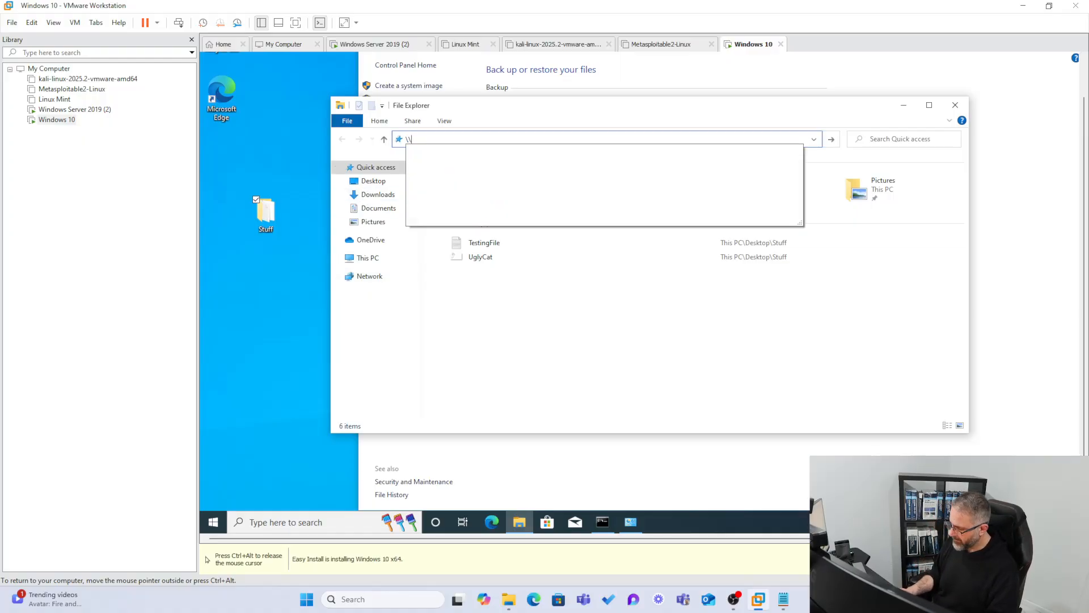
{"action": "type", "text": "192"}
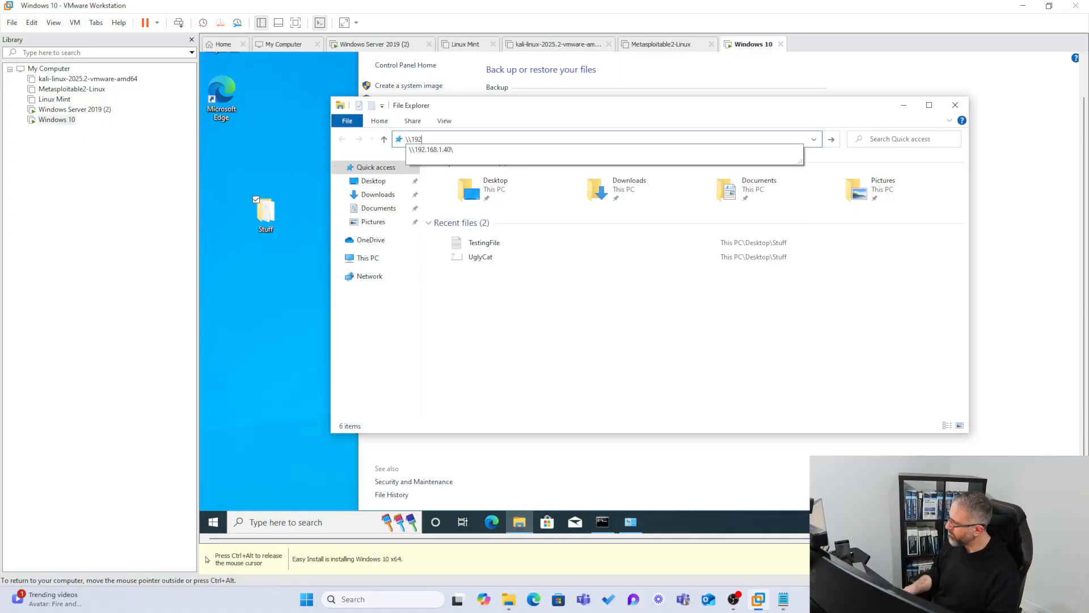
{"action": "left_click", "coordinate": [524, 150]}
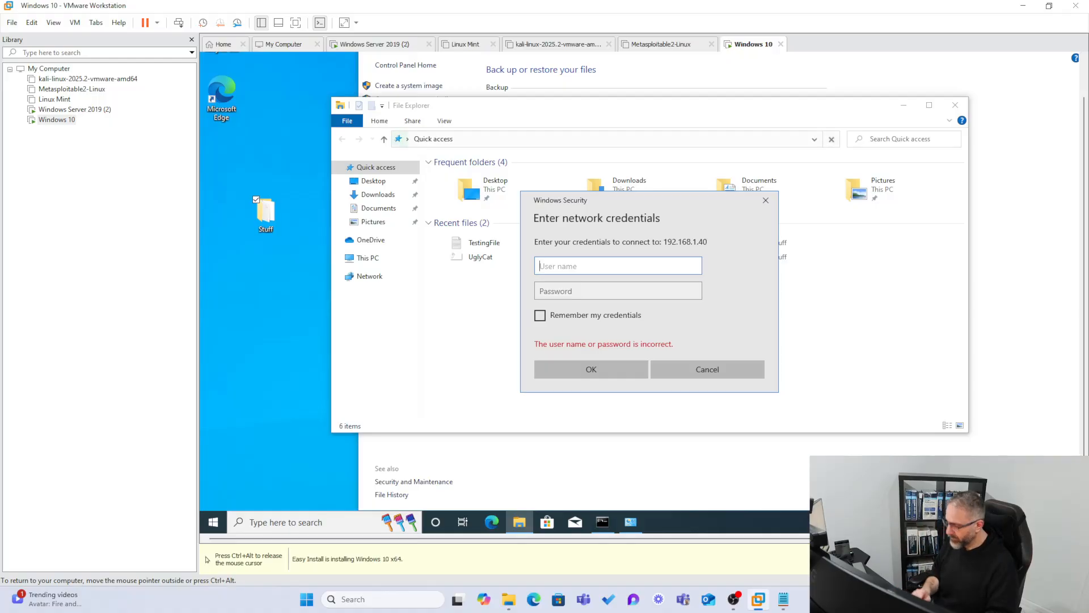
Sign in to 192.168.1.40 with the network username and account password, remember the credentials, and open the Shares folder.
{"action": "type", "text": "harry"}
{"action": "key", "text": "Tab"}
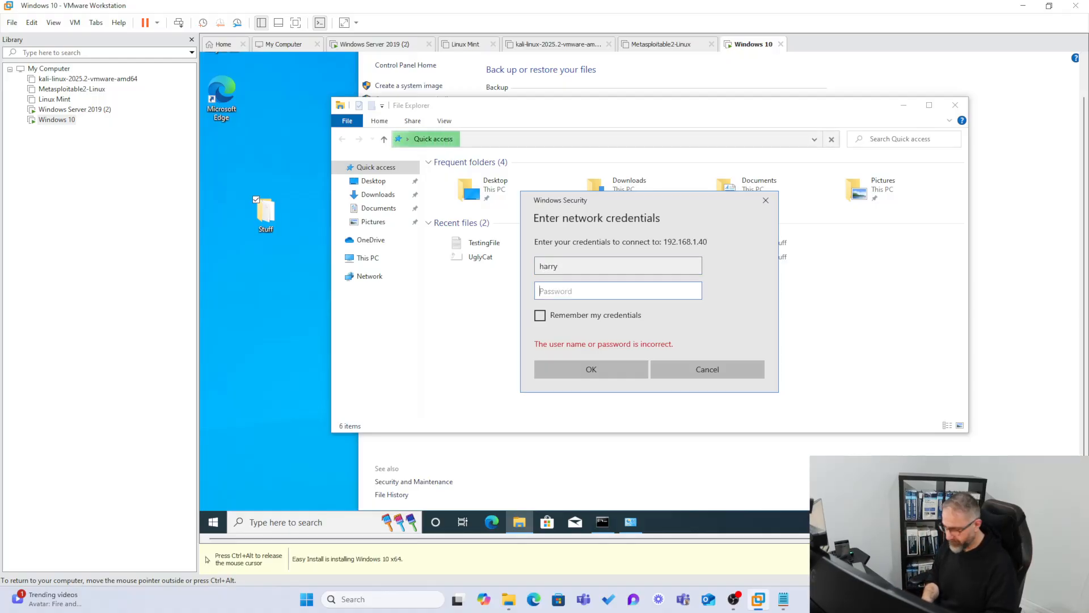
{"action": "type", "text": "password"}
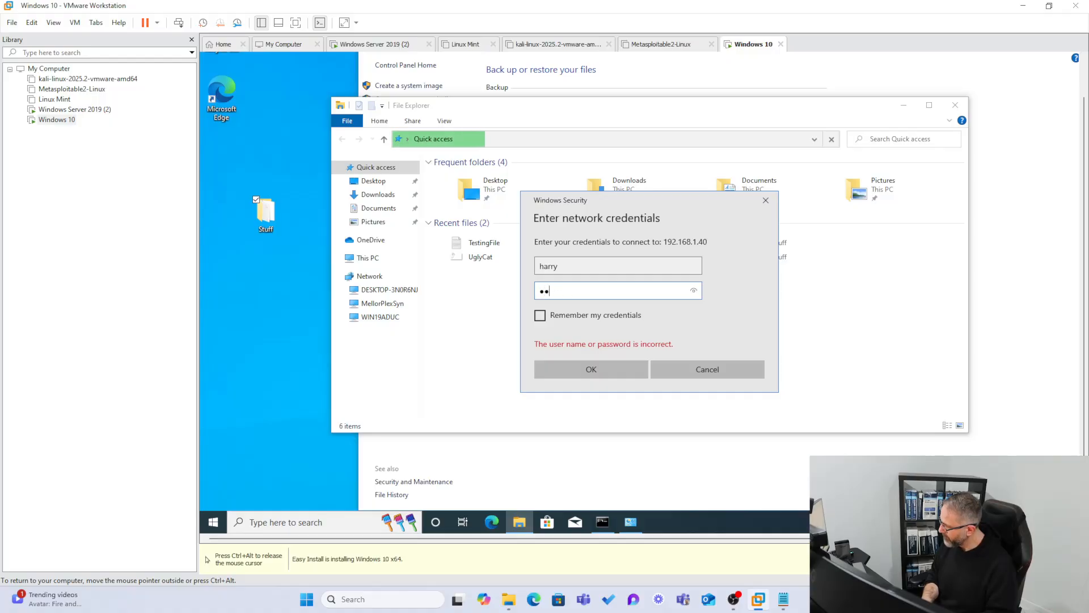
{"action": "type", "text": "1"}
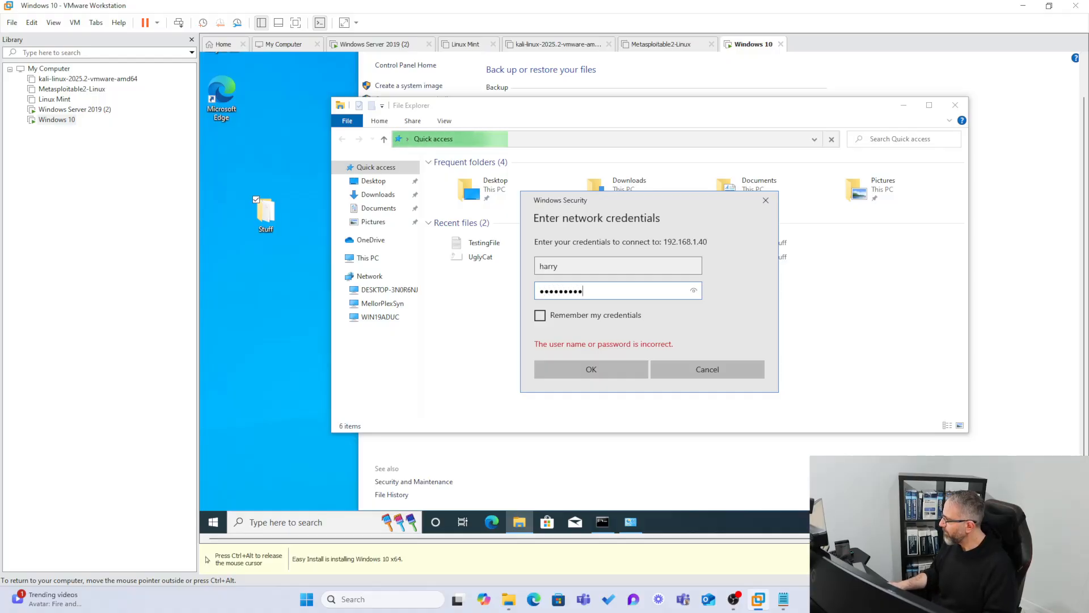
{"action": "left_click", "coordinate": [540, 316]}
{"action": "left_click", "coordinate": [563, 375]}
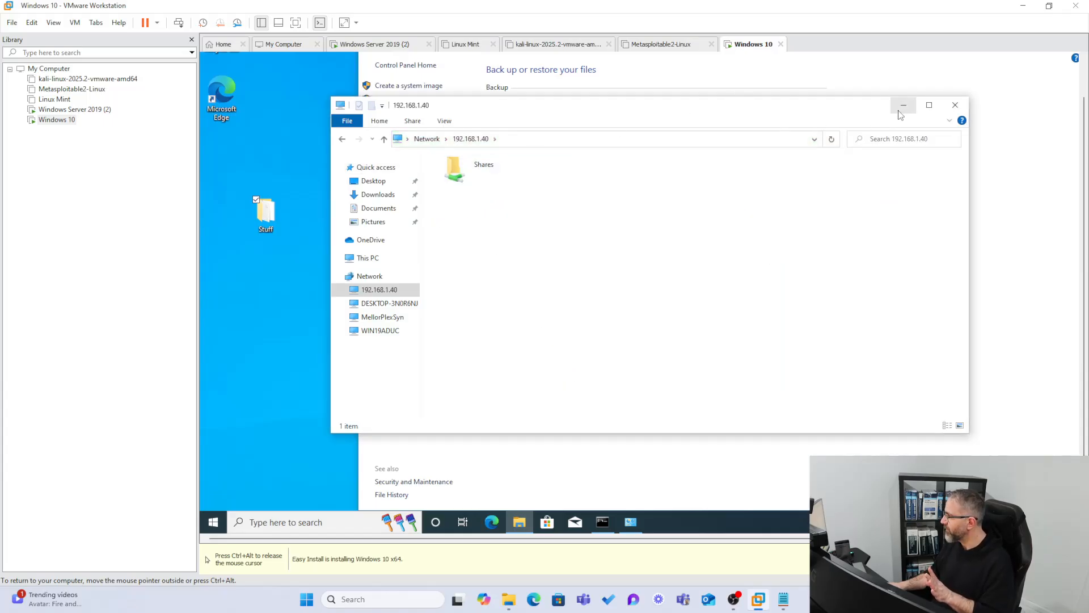
{"action": "double_click", "coordinate": [464, 179]}
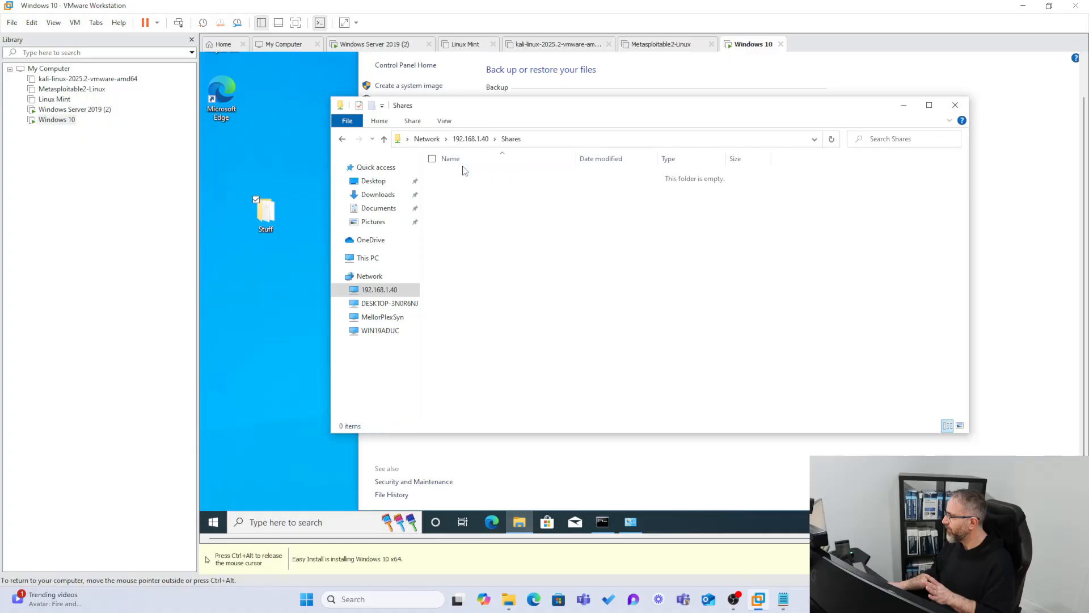
Return to Backup and Restore, start the backup setup again and choose to save on a network.
{"action": "left_click", "coordinate": [717, 72]}
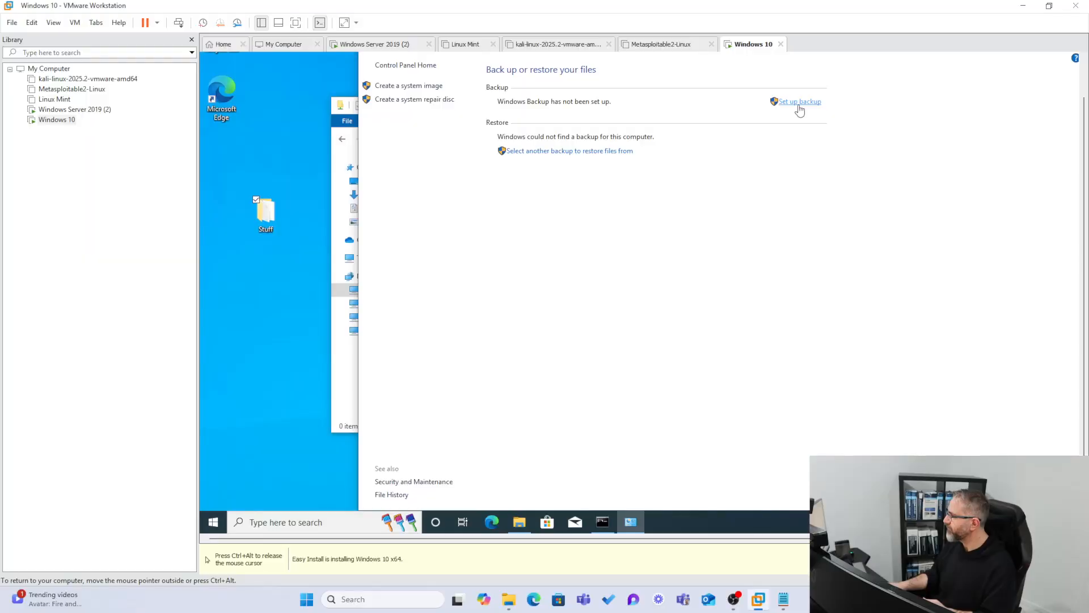
{"action": "left_click", "coordinate": [800, 107]}
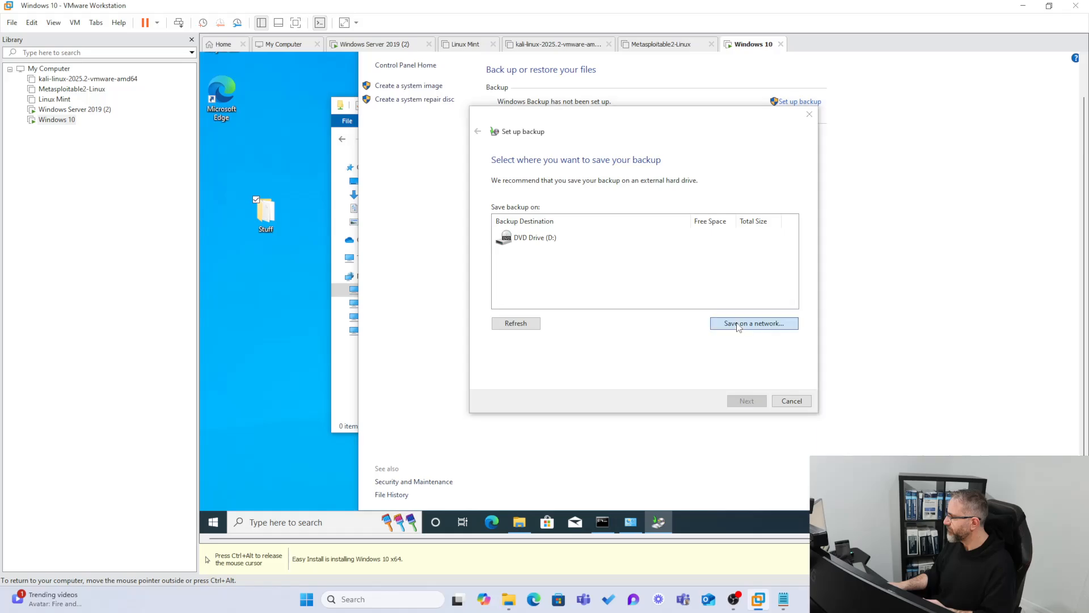
{"action": "left_click", "coordinate": [743, 326]}
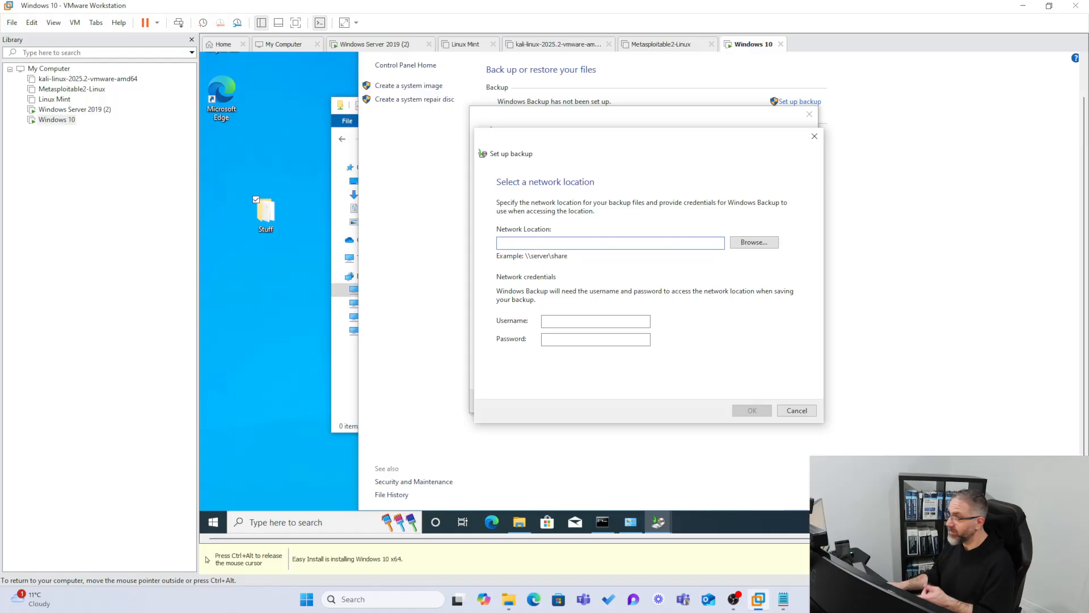
Fill in the network username and account password for the backup and set the network location to \\Win19ADUC\share.
{"action": "left_click", "coordinate": [573, 321]}
{"action": "type", "text": "harry"}
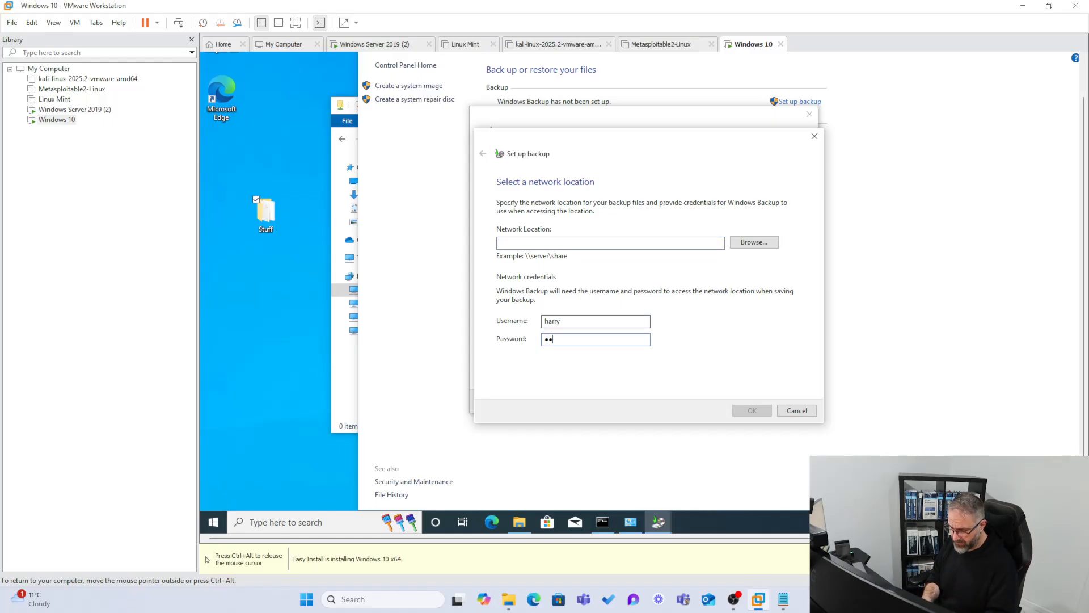
{"action": "type", "text": "•••••••••"}
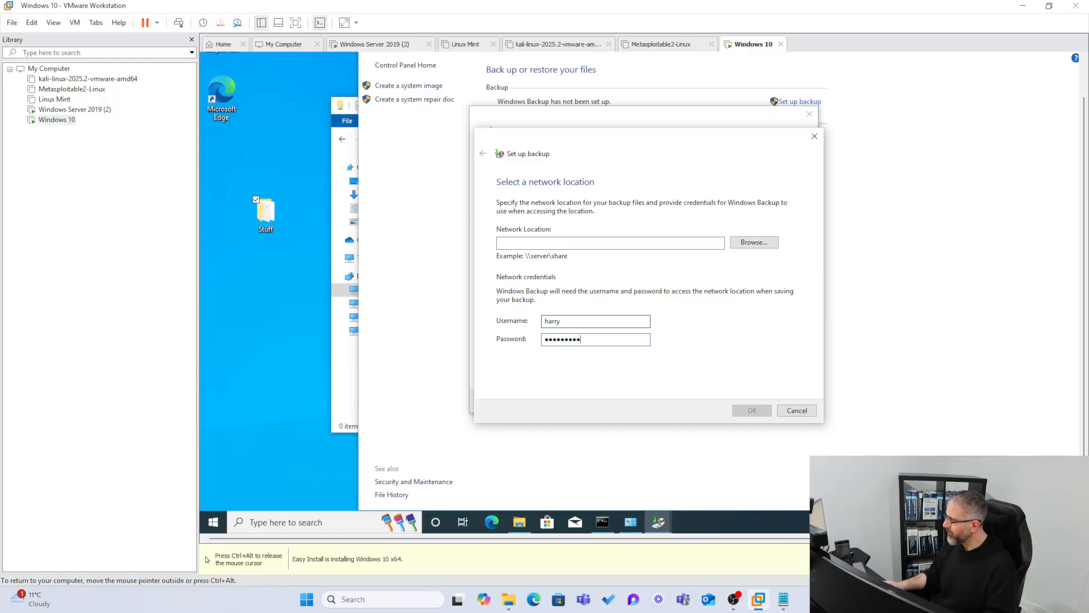
{"action": "left_click", "coordinate": [585, 244]}
{"action": "type", "text": "\\\\Win19ADUC\\share"}
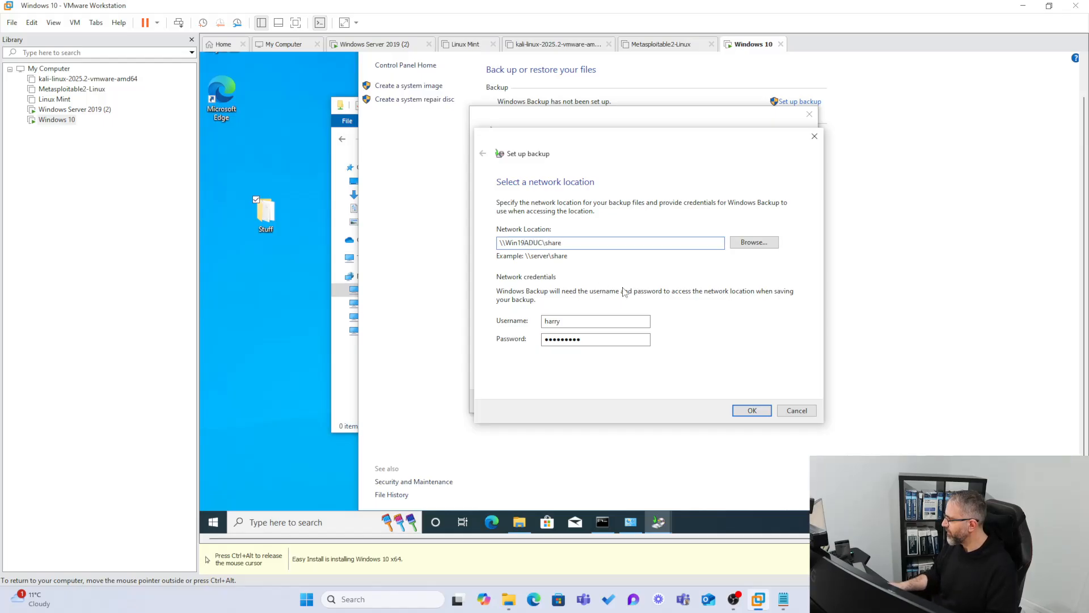
Browse for the backup folder and try to connect to WIN19ADUC with the username and account password, remembering the credentials.
{"action": "left_click", "coordinate": [747, 244]}
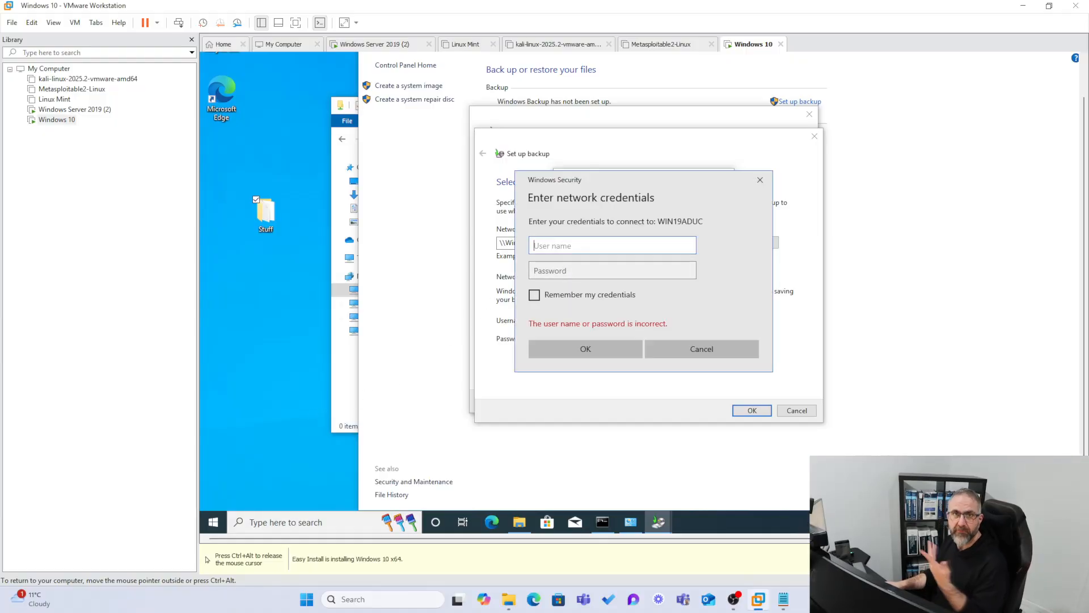
{"action": "type", "text": "harry"}
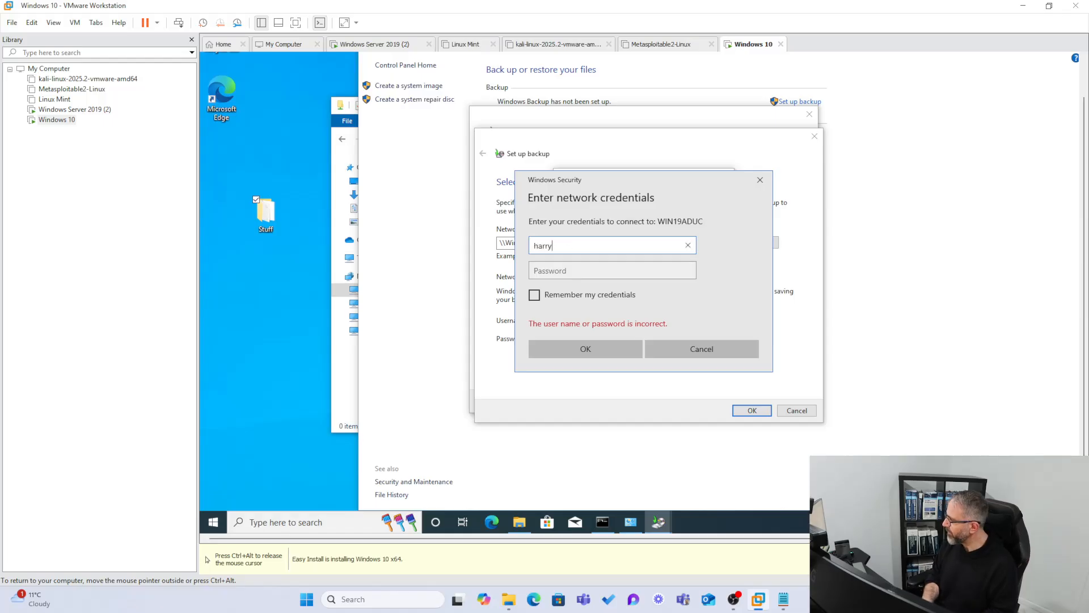
{"action": "key", "text": "Tab"}
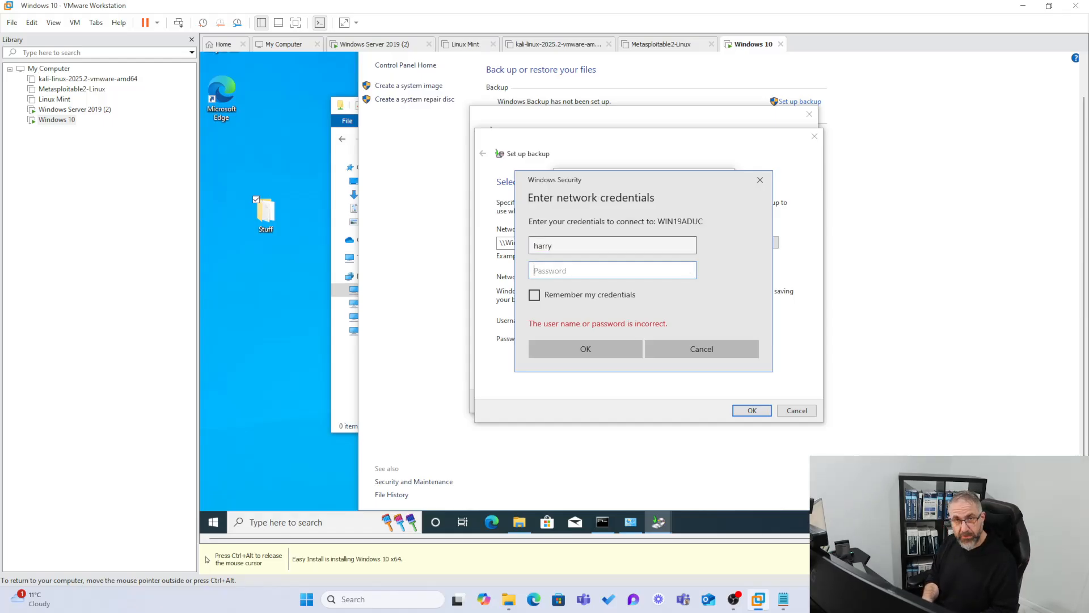
{"action": "type", "text": "••"}
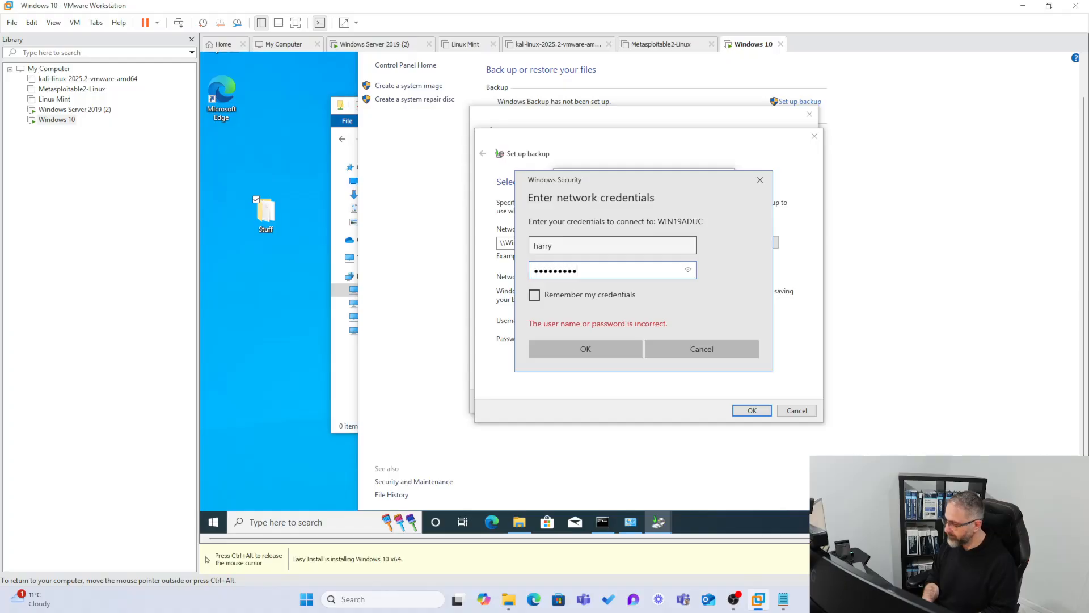
{"action": "left_click", "coordinate": [534, 294]}
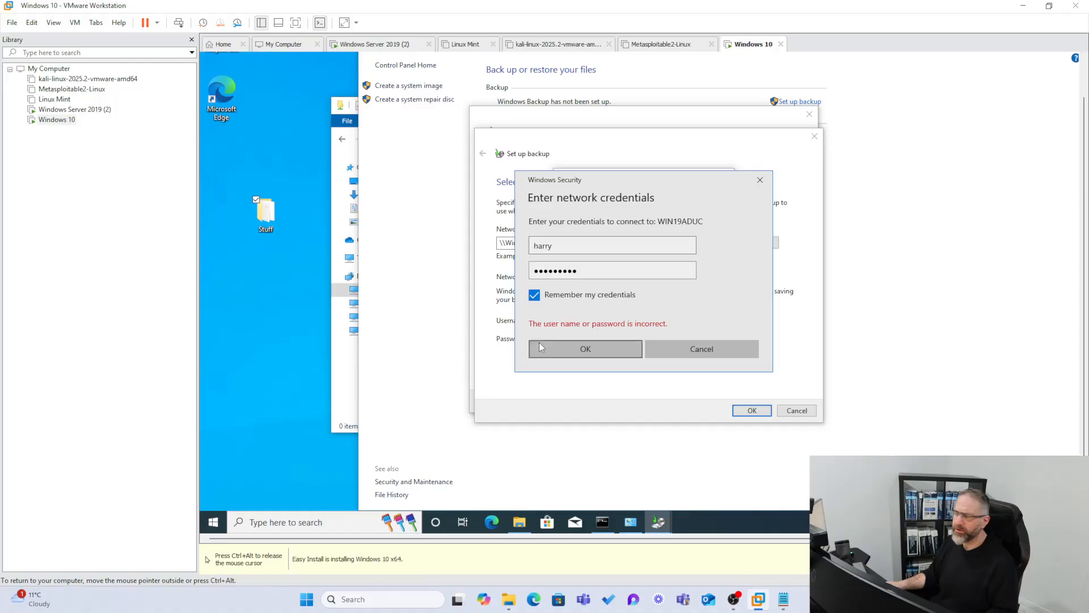
{"action": "left_click", "coordinate": [553, 354]}
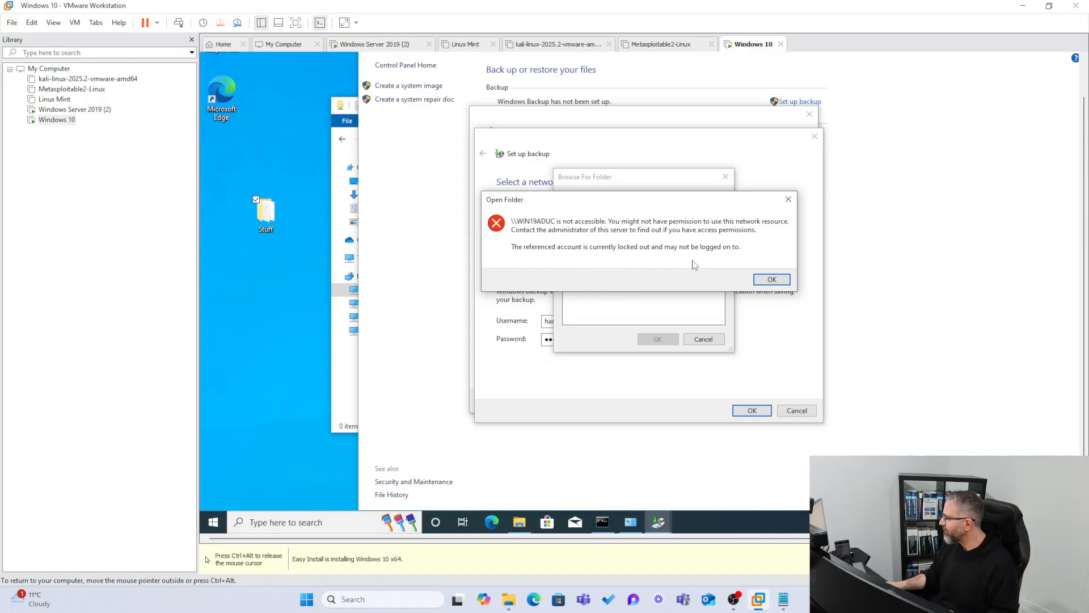
Retry opening WIN19ADUC in the network folder browser, dismissing the errors, and cancel the folder selection.
{"action": "left_click", "coordinate": [767, 278]}
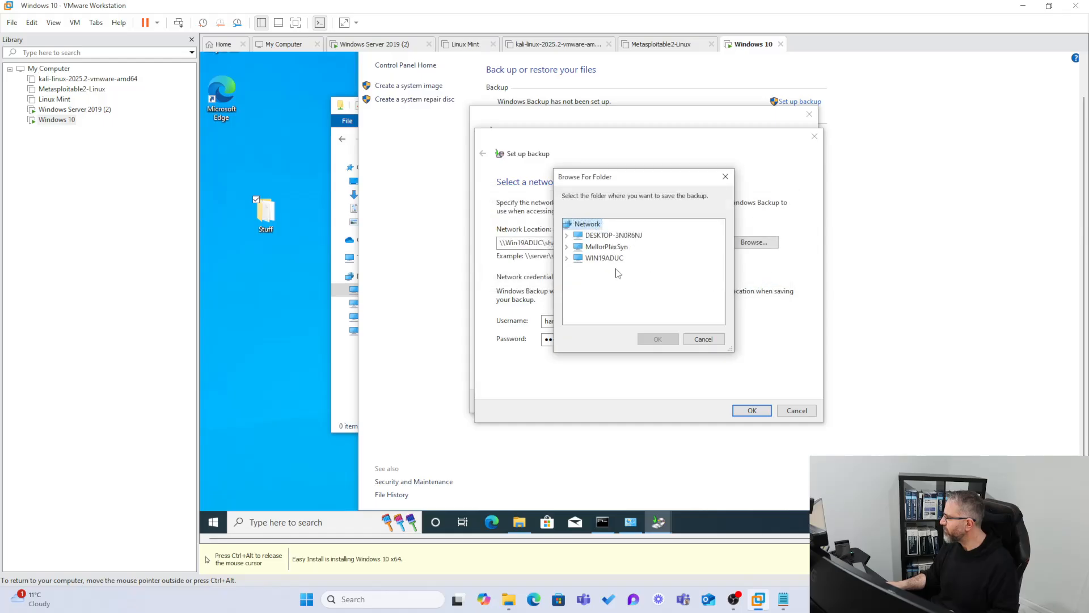
{"action": "left_click", "coordinate": [572, 258]}
{"action": "left_click", "coordinate": [760, 280]}
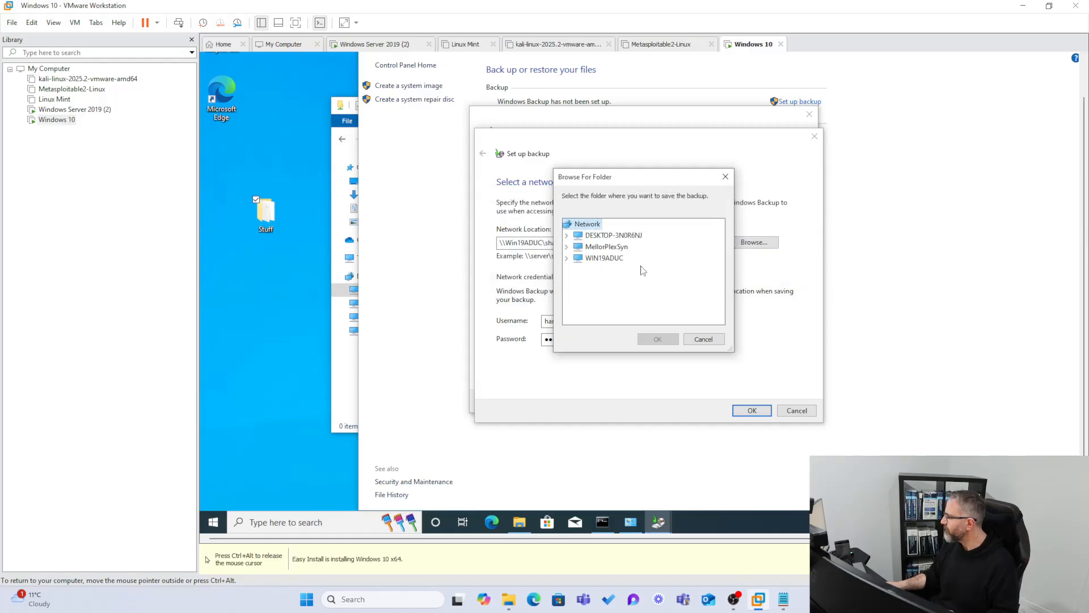
{"action": "left_click", "coordinate": [611, 259]}
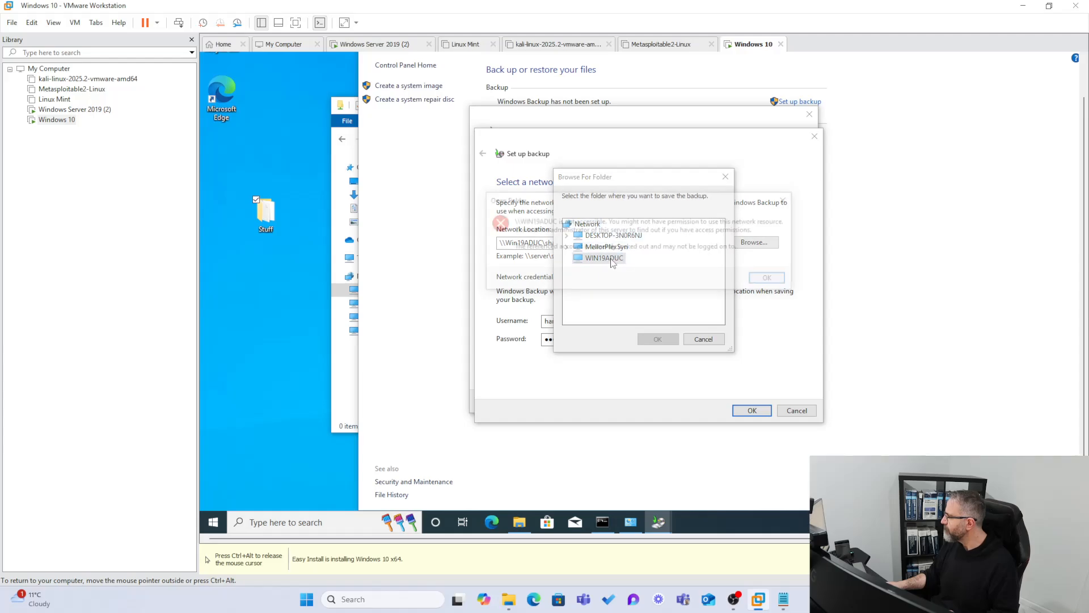
{"action": "left_click", "coordinate": [781, 282]}
{"action": "left_click", "coordinate": [706, 339]}
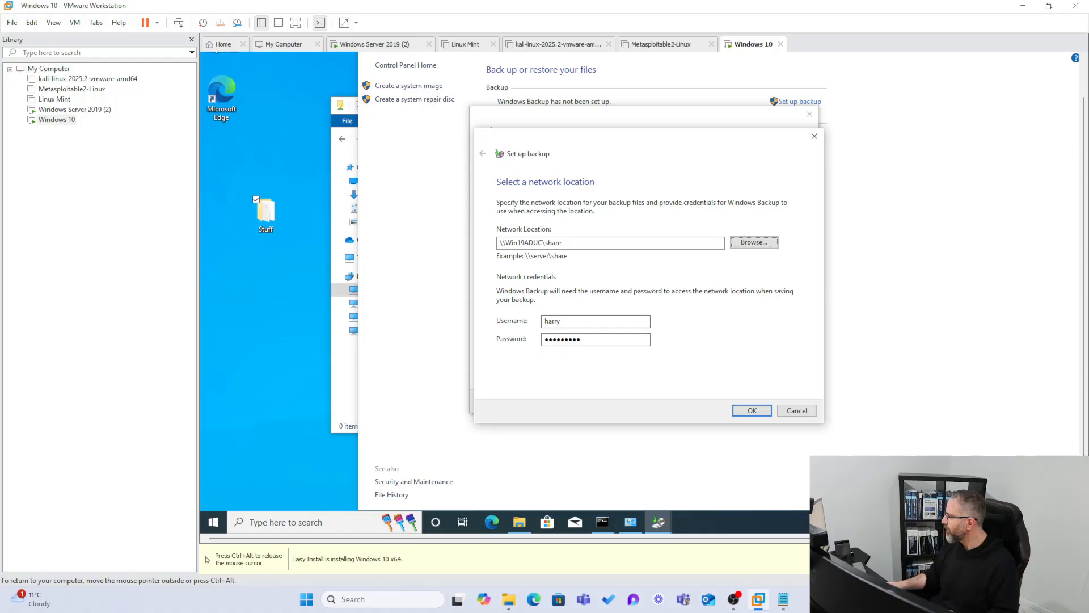
Try to confirm \\Win19ADUC\share as the backup location and dismiss the resulting message.
{"action": "left_click", "coordinate": [744, 409]}
{"action": "left_click", "coordinate": [747, 275]}
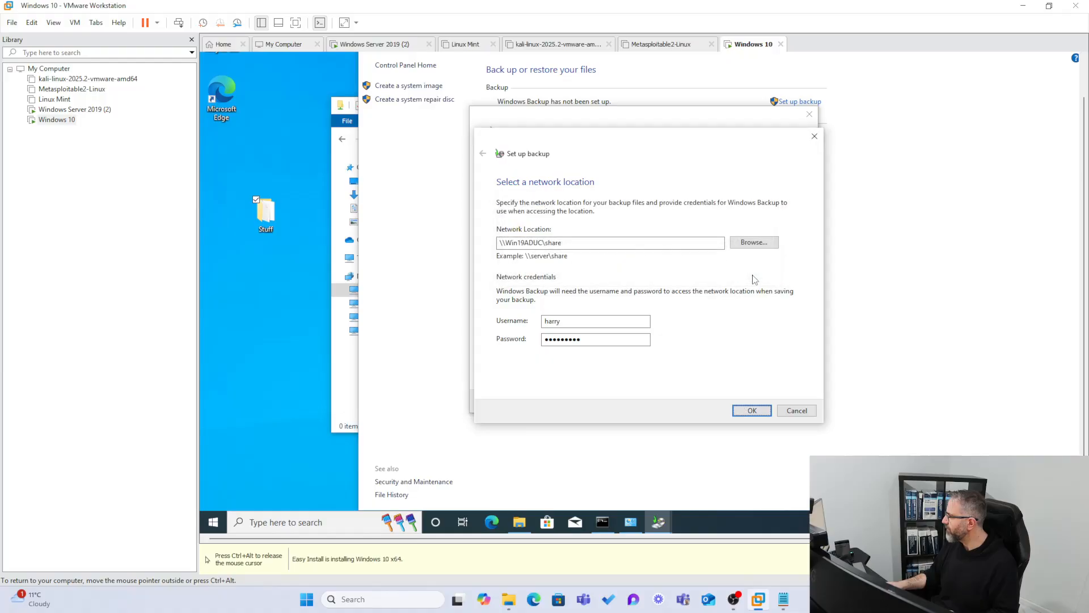
{"action": "key", "text": "ctrl+alt"}
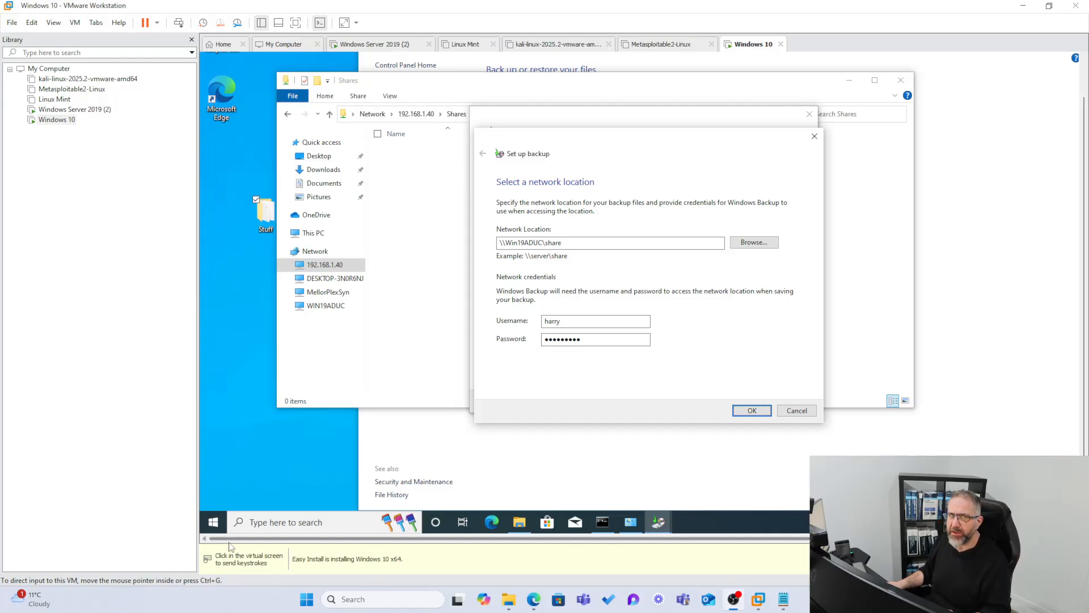
Prefix the username in the backup's network credentials with the server name Win19aduc and a backslash.
{"action": "left_click", "coordinate": [545, 322]}
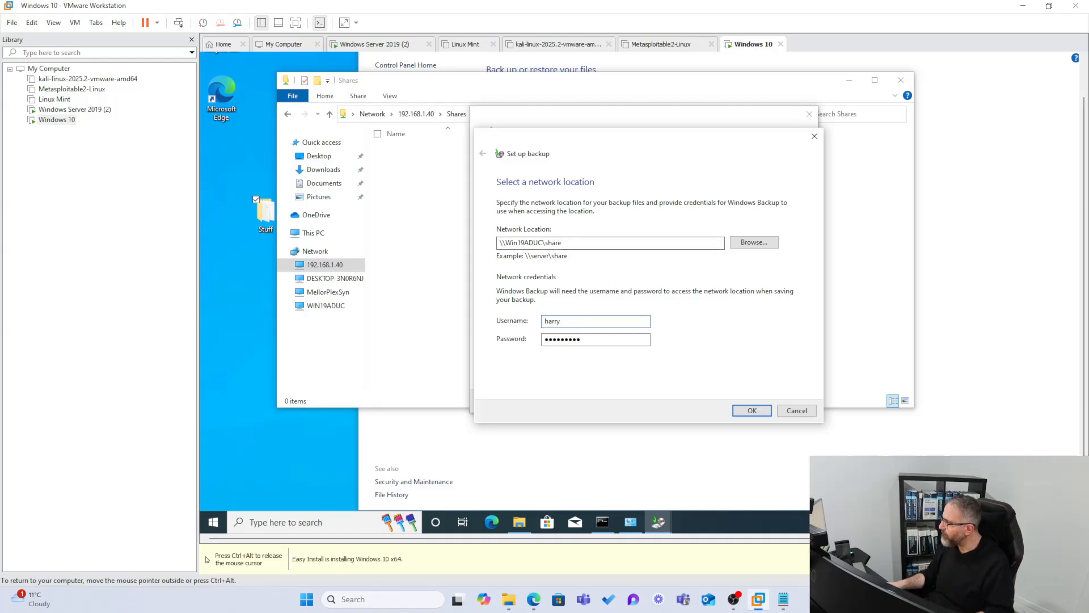
{"action": "left_click_drag", "start_coordinate": [544, 243], "coordinate": [513, 242]}
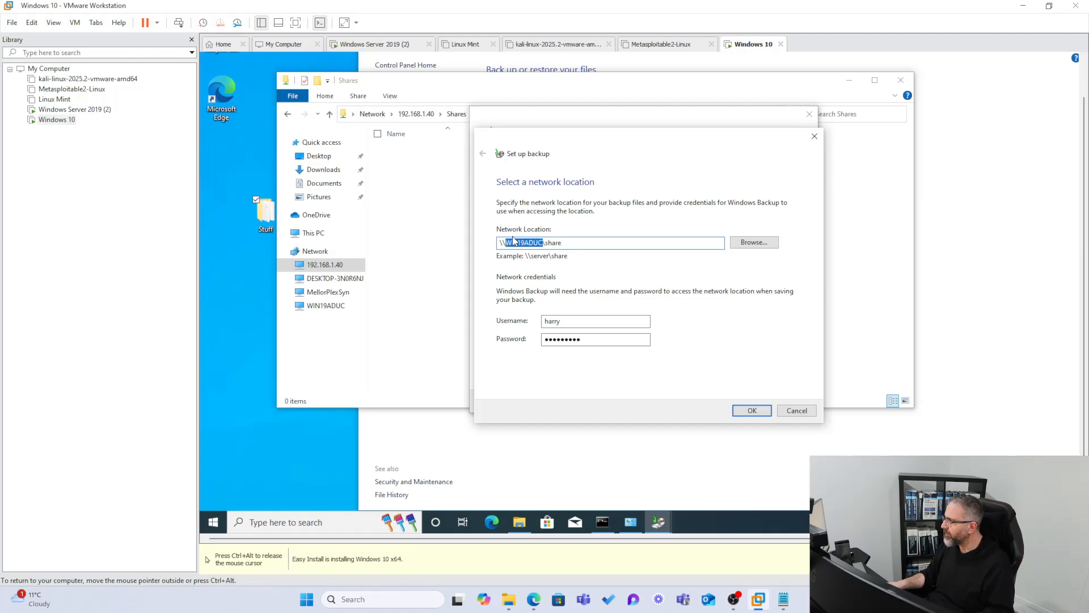
{"action": "left_click", "coordinate": [545, 321]}
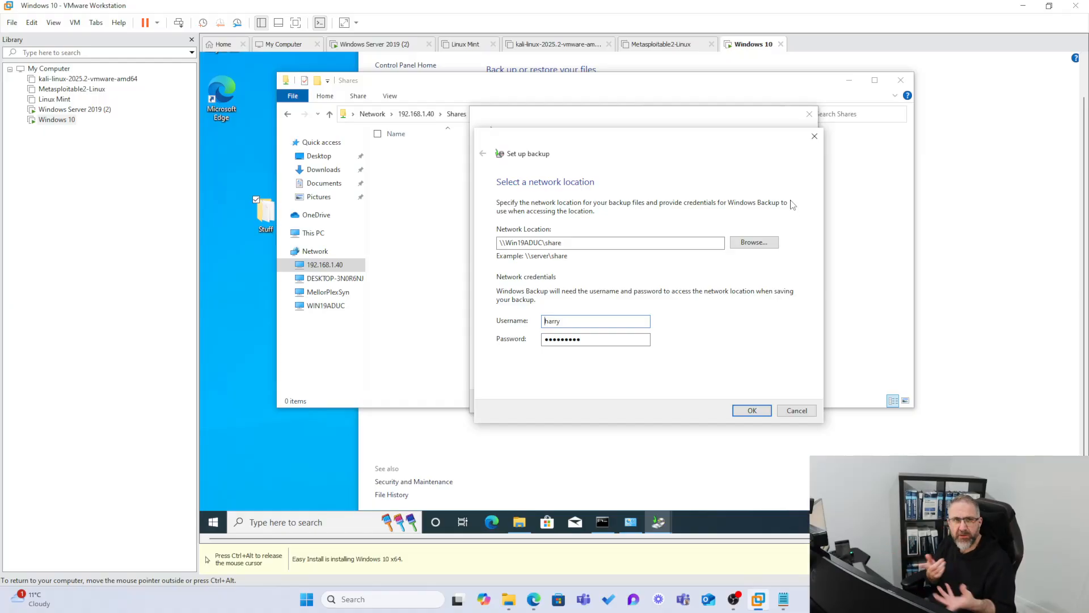
{"action": "type", "text": "W"}
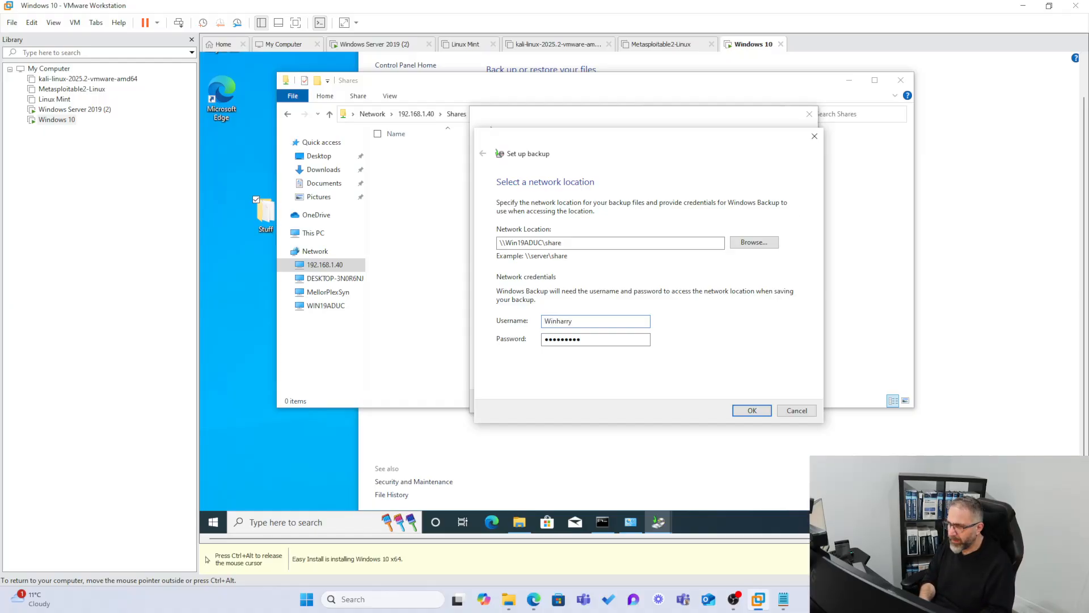
{"action": "type", "text": "in"}
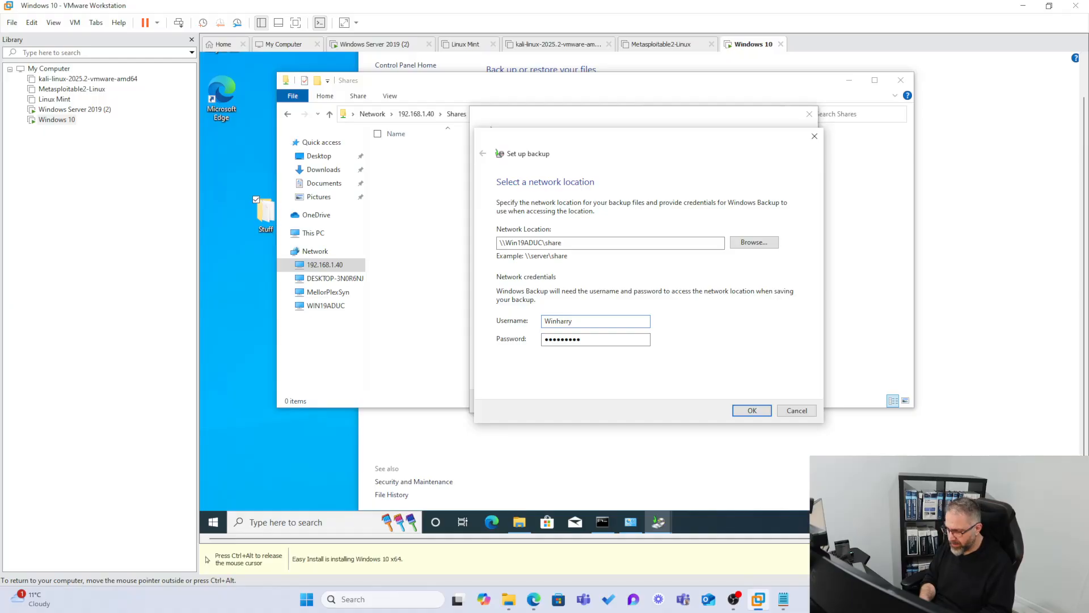
{"action": "type", "text": "19aduc\\"}
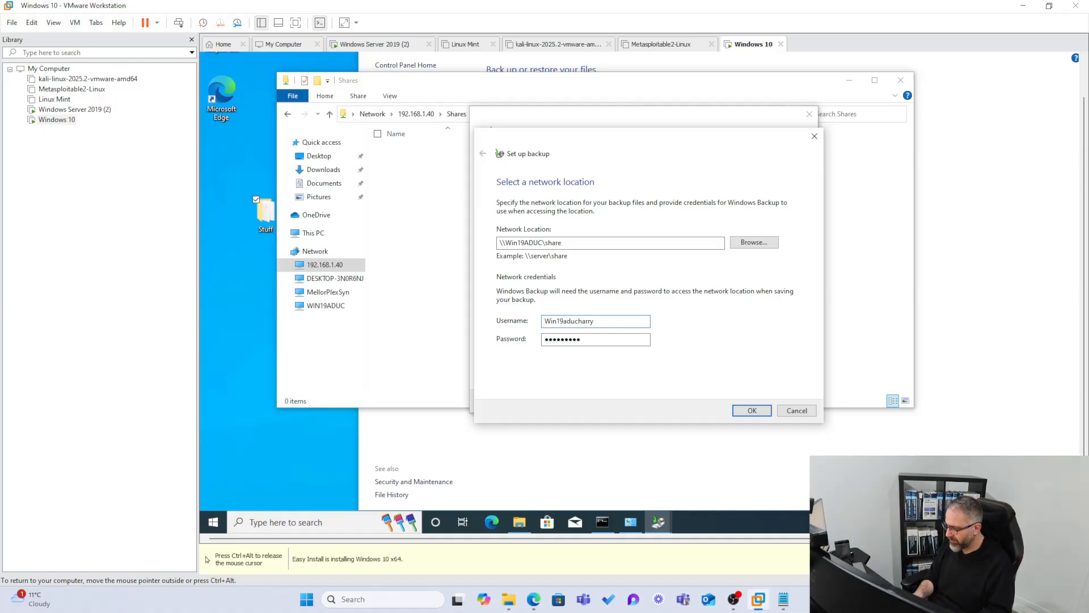
Try to confirm \\Win19ADUC\share as the backup location and reopen WIN19ADUC in the folder browser, dismissing the errors and cancelling the location dialog.
{"action": "left_click", "coordinate": [754, 412]}
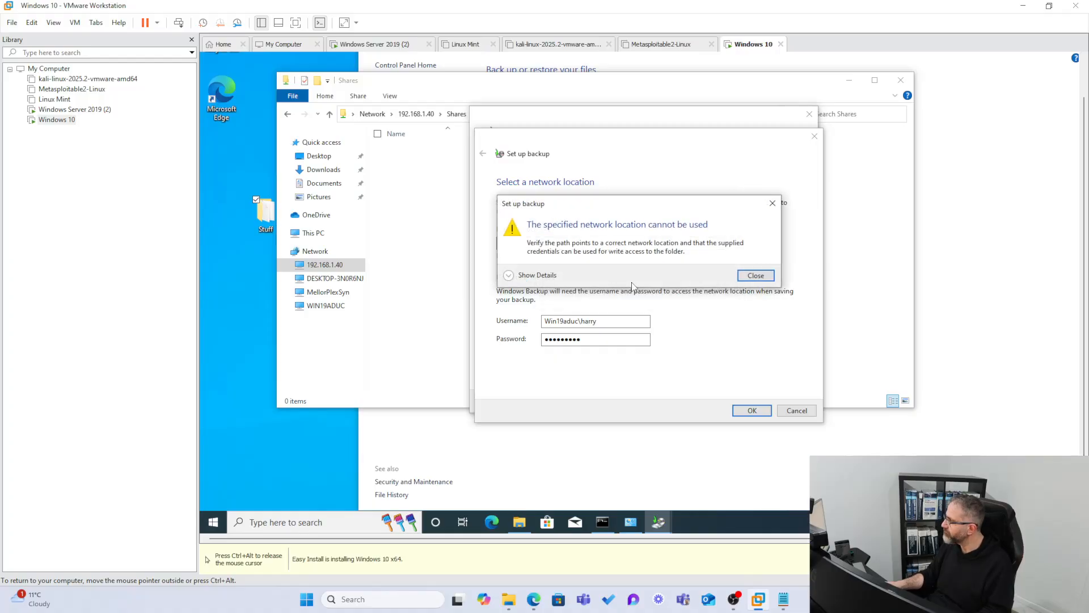
{"action": "left_click", "coordinate": [753, 277]}
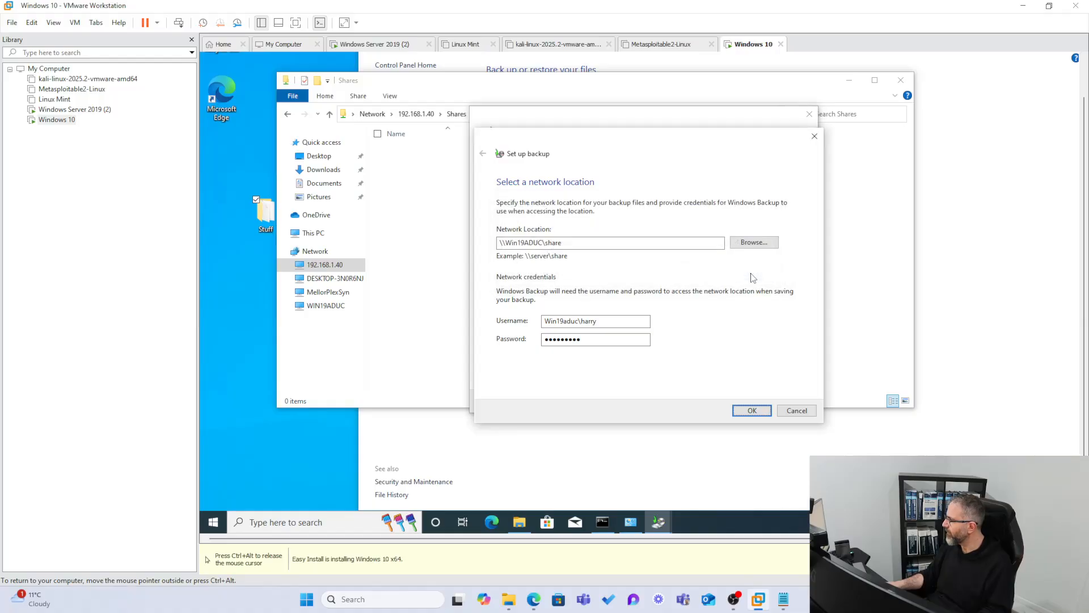
{"action": "left_click", "coordinate": [753, 244]}
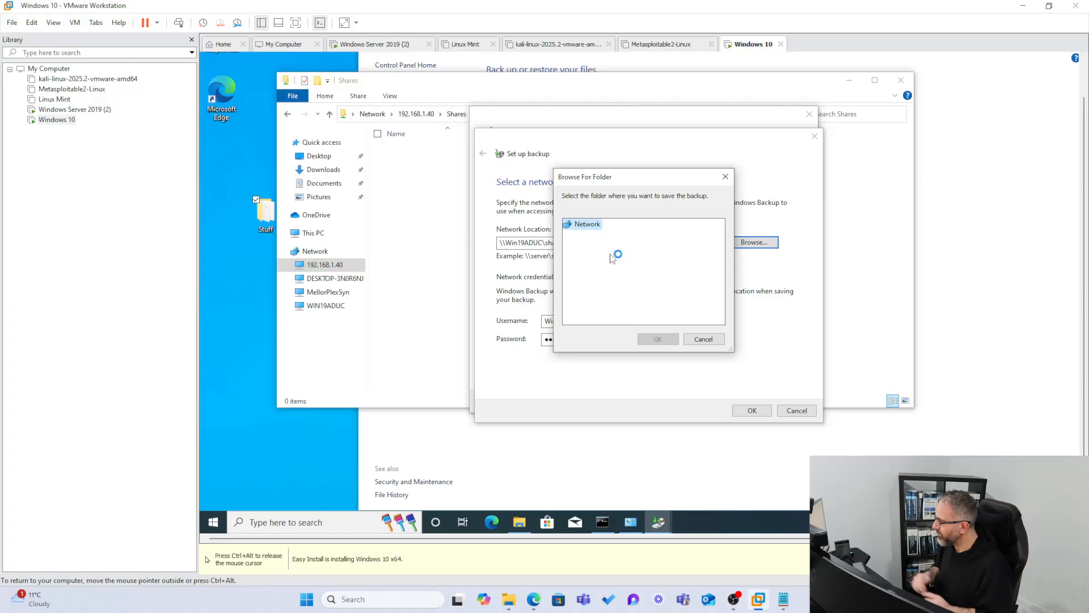
{"action": "left_click", "coordinate": [570, 260]}
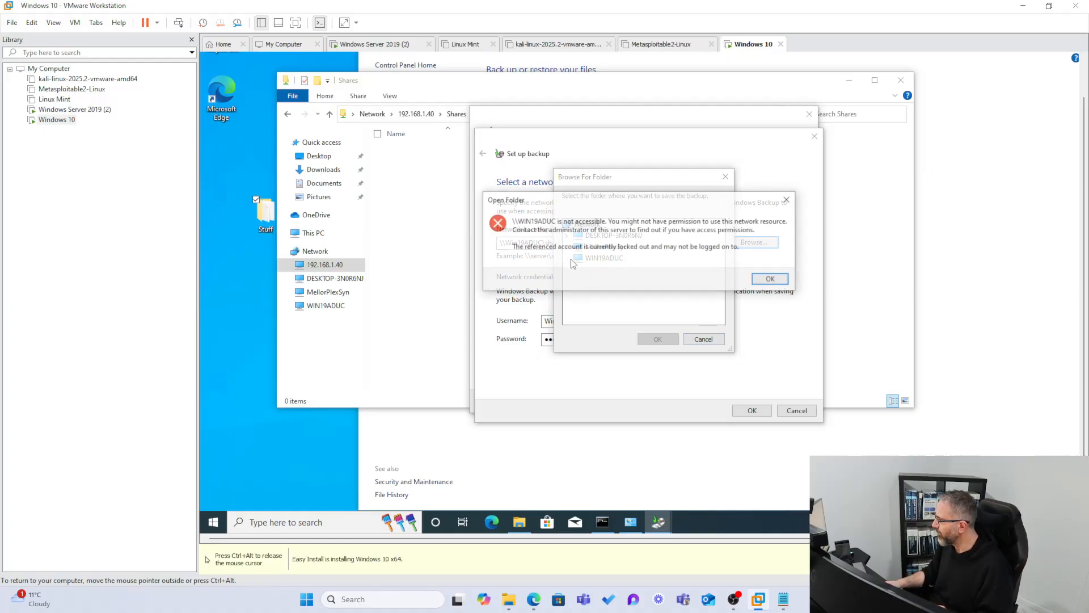
{"action": "left_click", "coordinate": [772, 280]}
{"action": "left_click", "coordinate": [702, 339]}
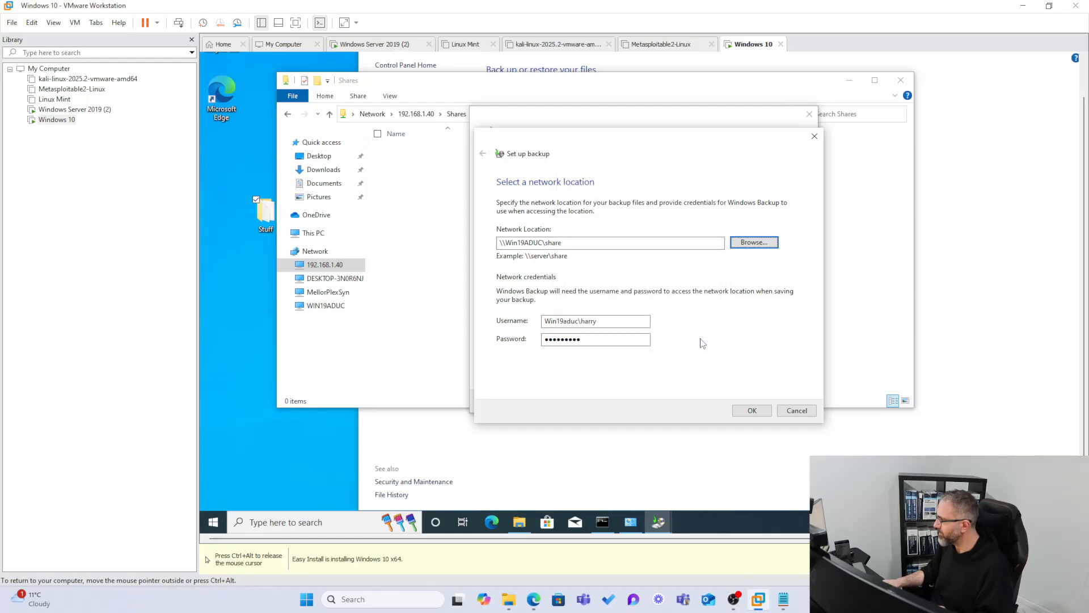
{"action": "left_click", "coordinate": [797, 411]}
Reopen the network backup location setup and enter \\WIN19ADU\shares as the network location.
{"action": "left_click", "coordinate": [730, 325]}
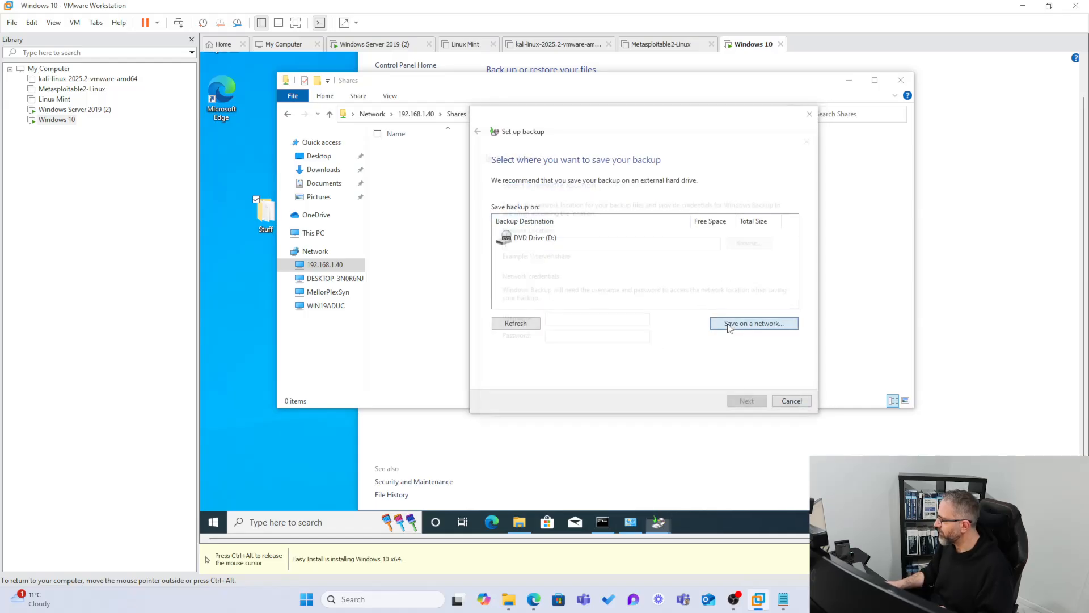
{"action": "type", "text": "\\\\"}
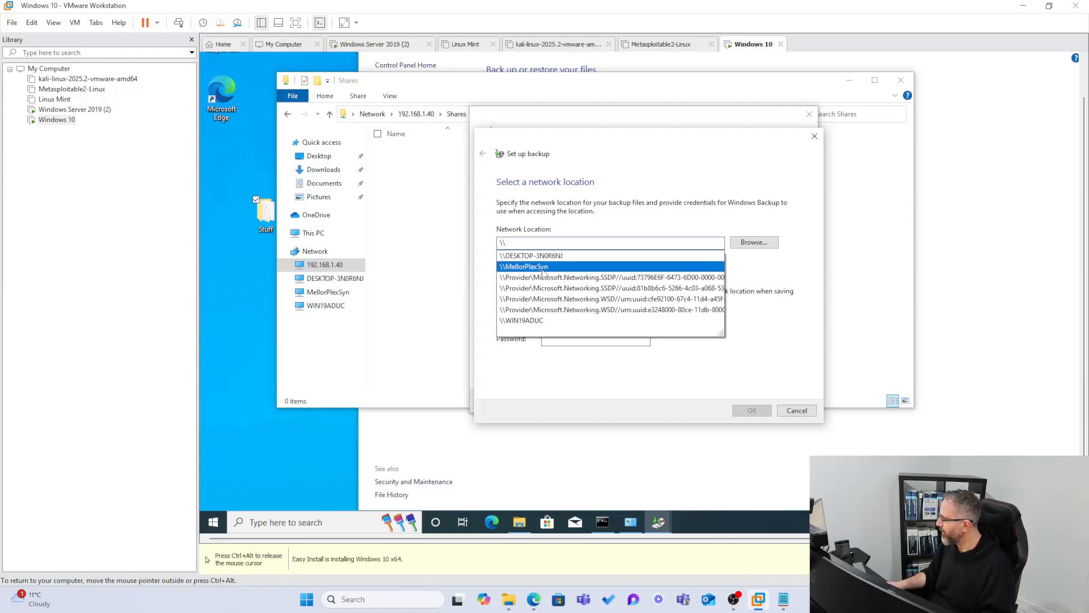
{"action": "left_click", "coordinate": [527, 320]}
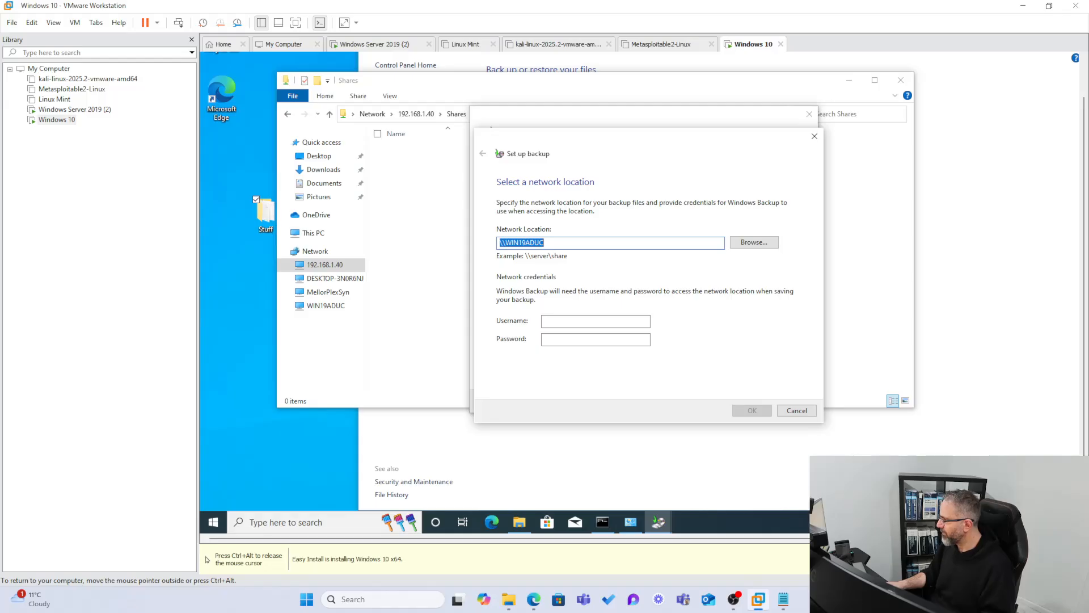
{"action": "left_click", "coordinate": [553, 243]}
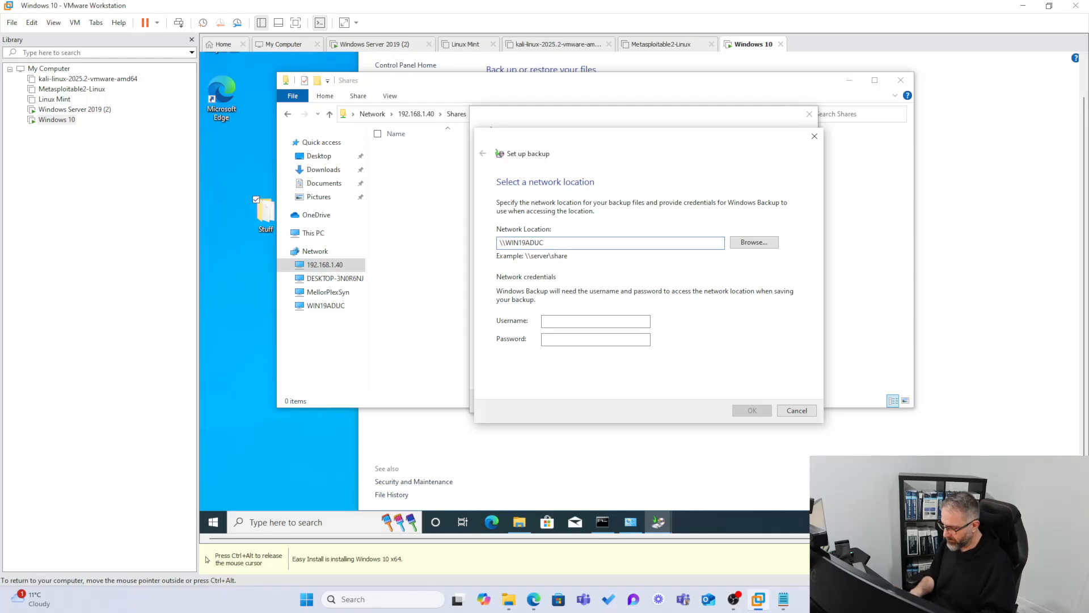
{"action": "key", "text": "BackSpace"}
{"action": "type", "text": "shares"}
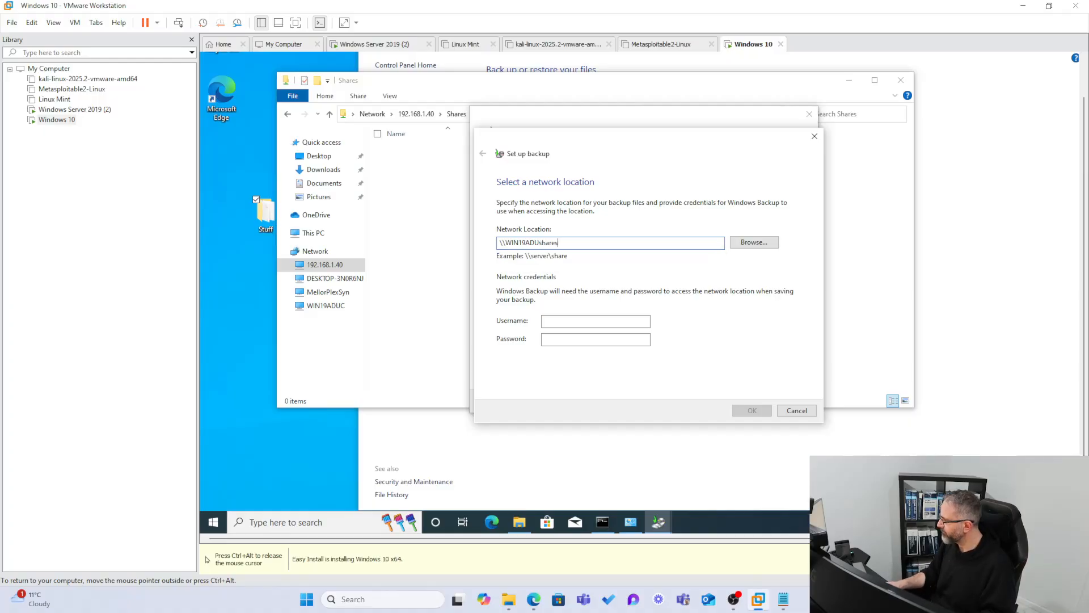
{"action": "key", "text": "Left"}
{"action": "key", "text": "Left"}
{"action": "key", "text": "Left"}
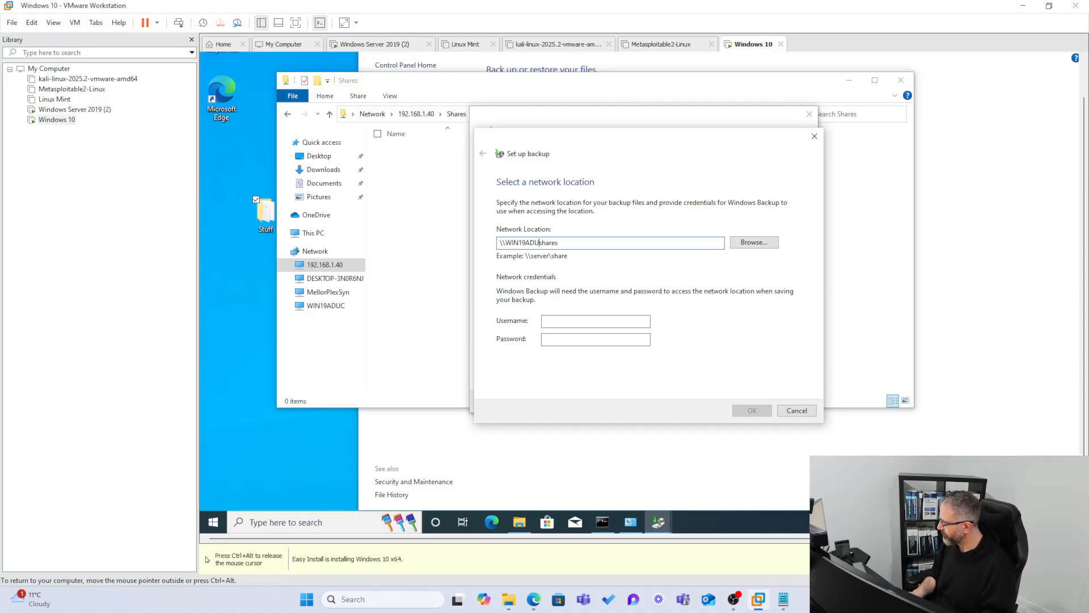
{"action": "type", "text": "\\"}
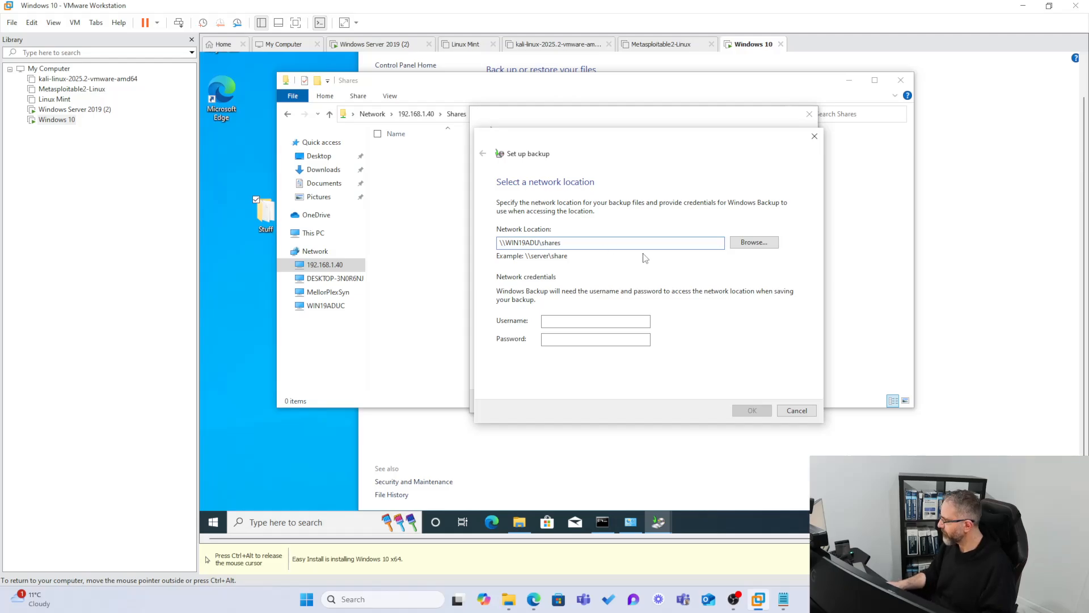
Try to open WIN19ADUC in the network folder browser, dismiss the error, and cancel the network location setup.
{"action": "left_click", "coordinate": [746, 242]}
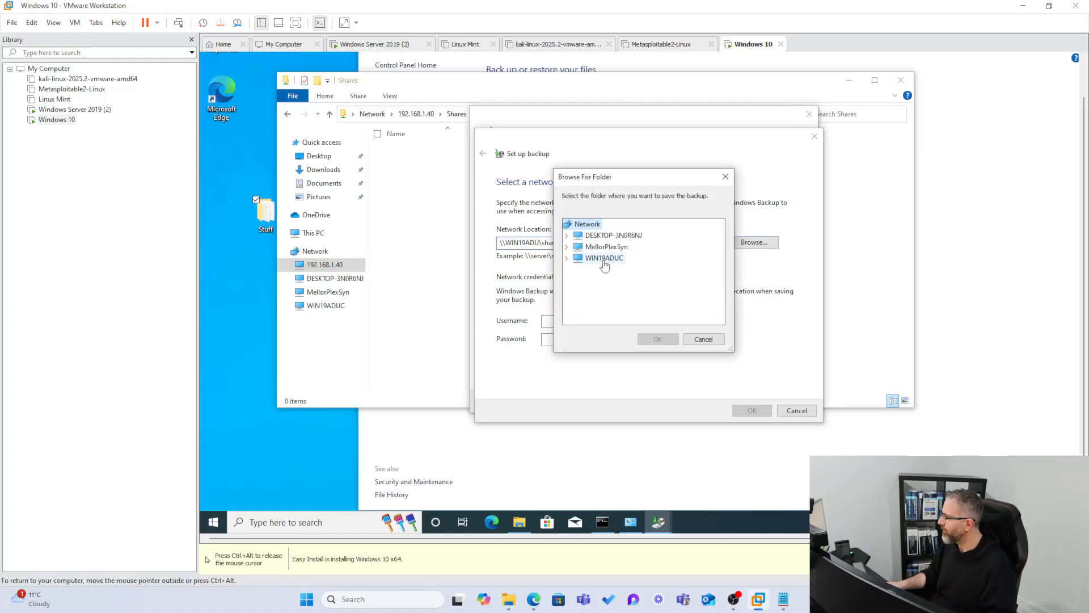
{"action": "left_click", "coordinate": [604, 259]}
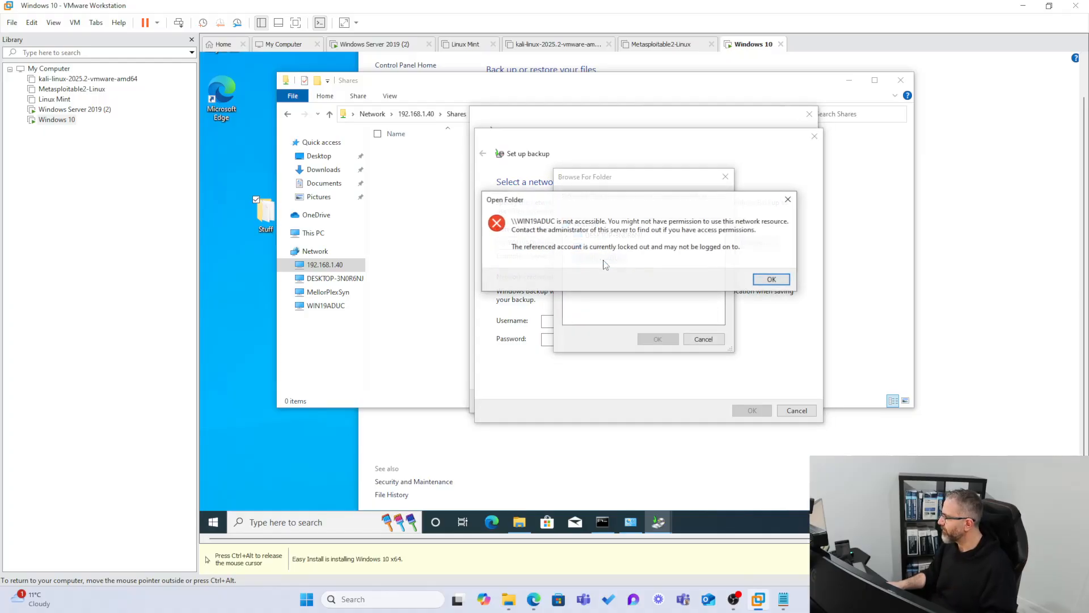
{"action": "left_click", "coordinate": [769, 279]}
{"action": "left_click", "coordinate": [702, 339]}
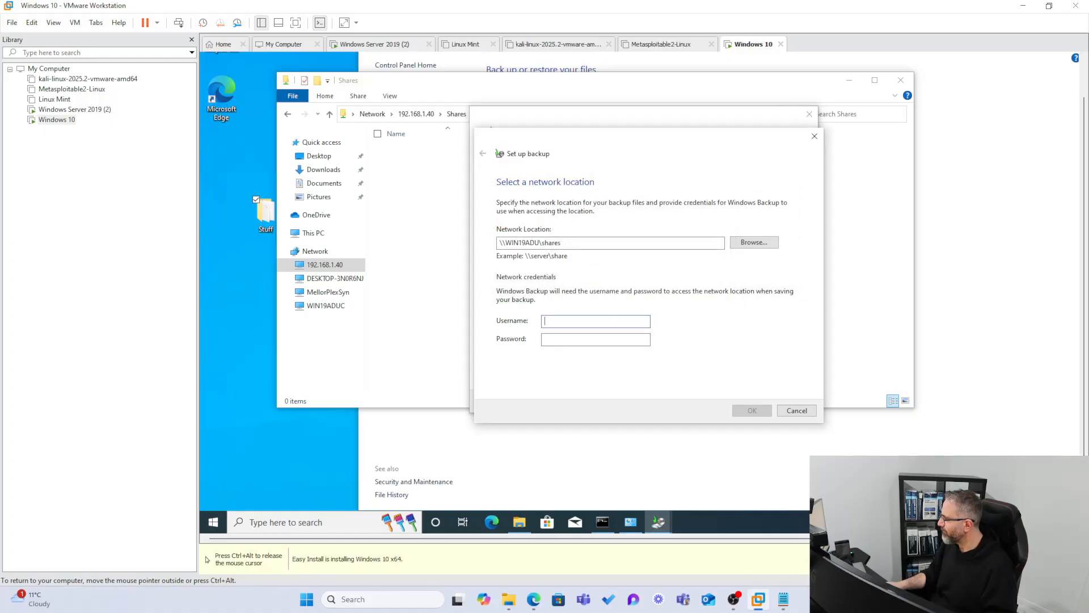
{"action": "left_click", "coordinate": [796, 410]}
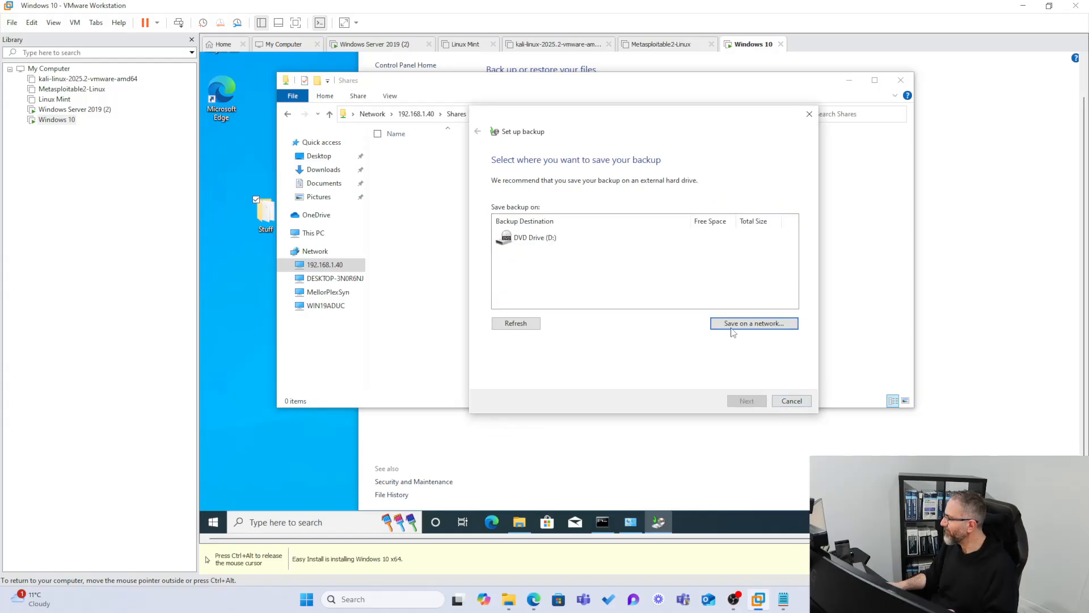
Start the network location setup again and choose \\WIN19ADUC as the network location.
{"action": "left_click", "coordinate": [733, 326]}
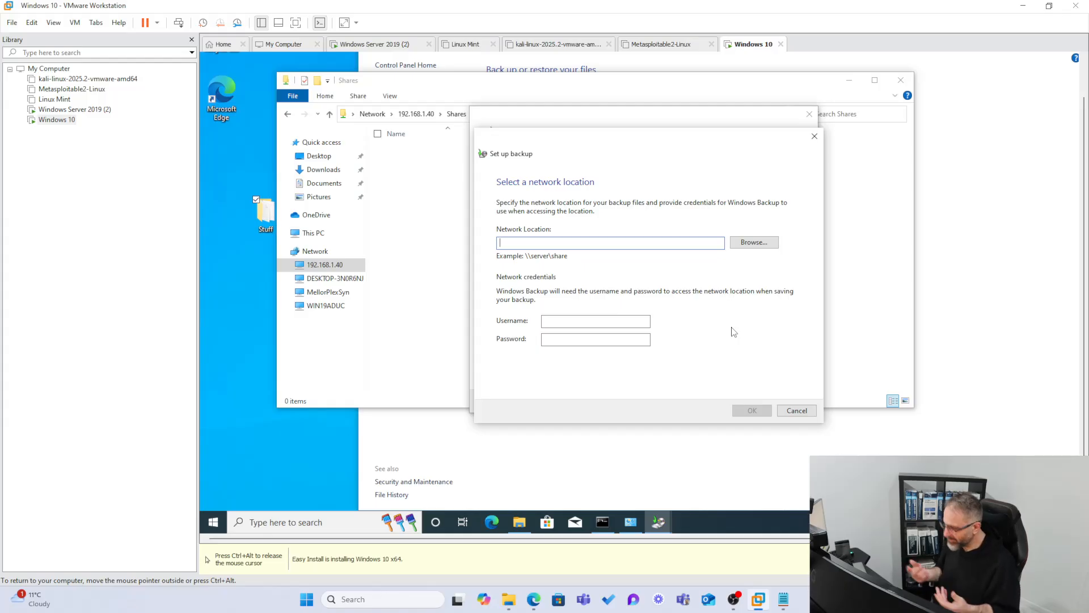
{"action": "type", "text": "\\\\"}
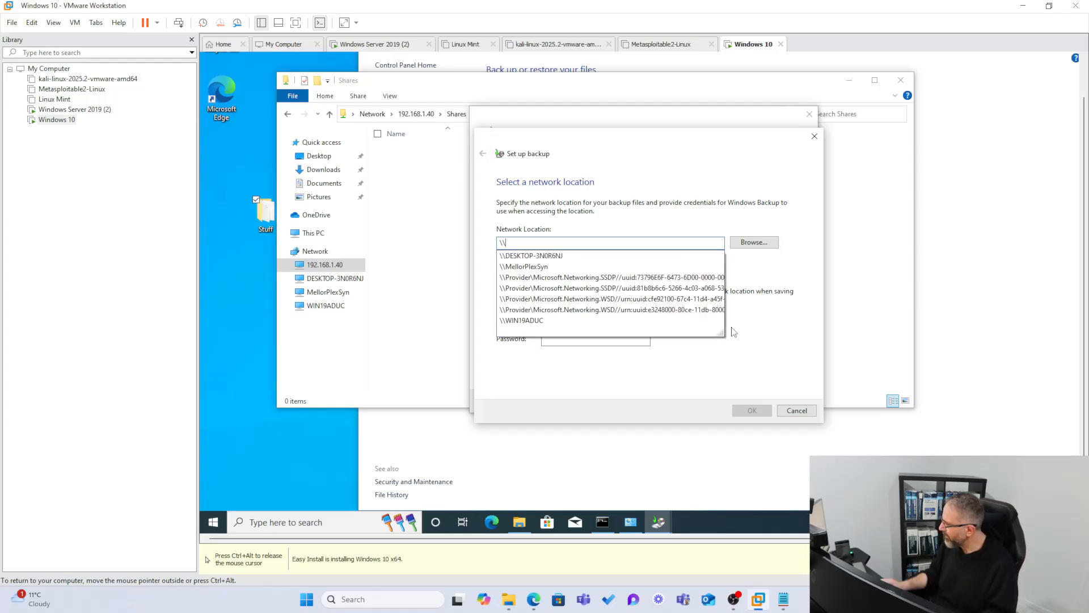
{"action": "left_click", "coordinate": [553, 321]}
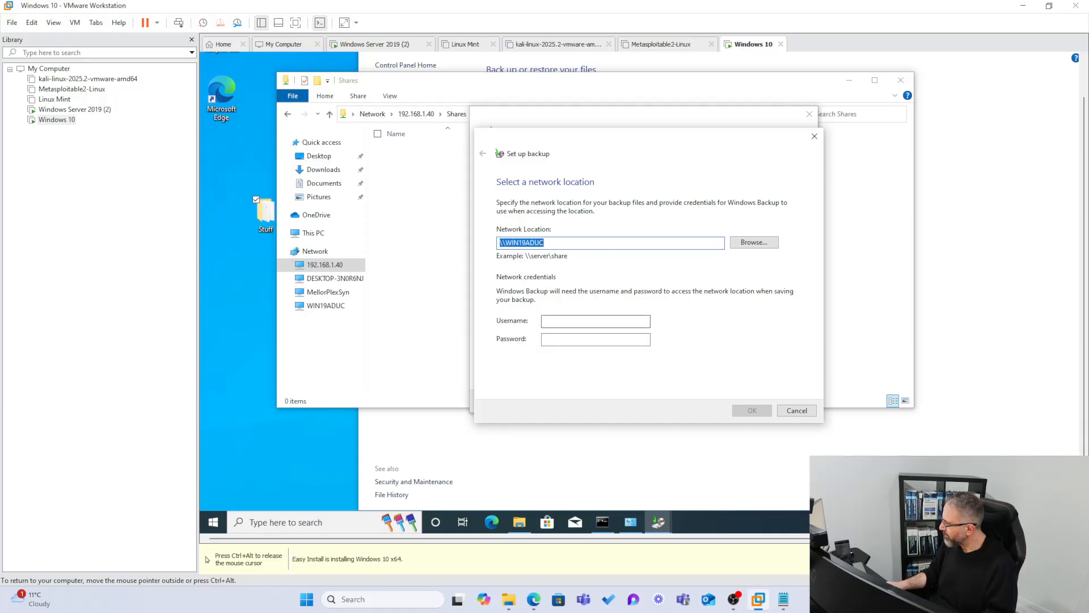
Fill in the network credentials with the username prefixed by WIN19ADUC\ and the account password.
{"action": "left_click", "coordinate": [567, 319]}
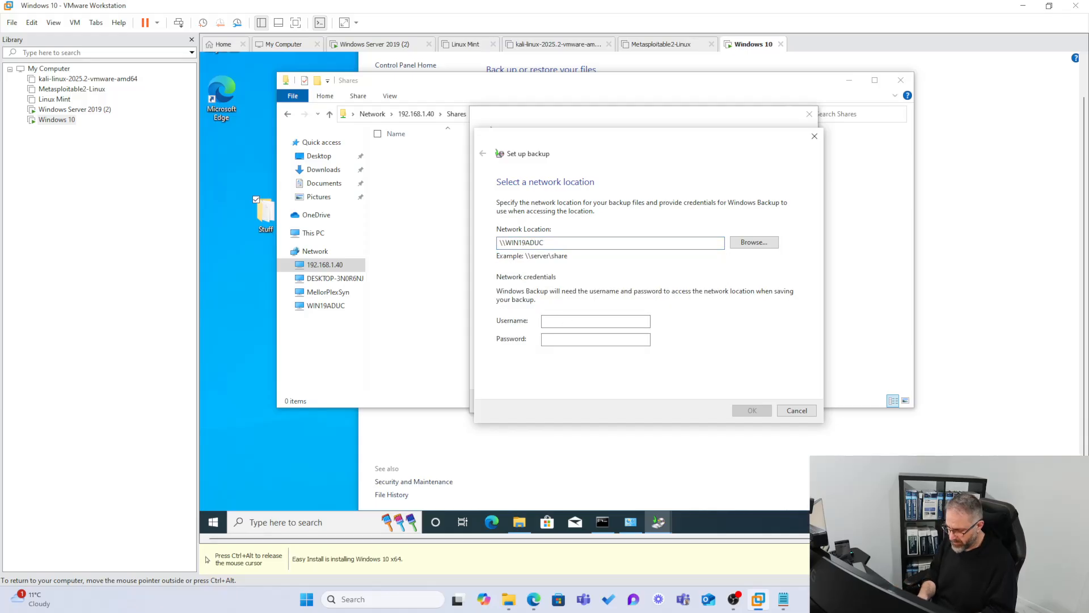
{"action": "double_click", "coordinate": [525, 243]}
{"action": "key", "text": "ctrl+c"}
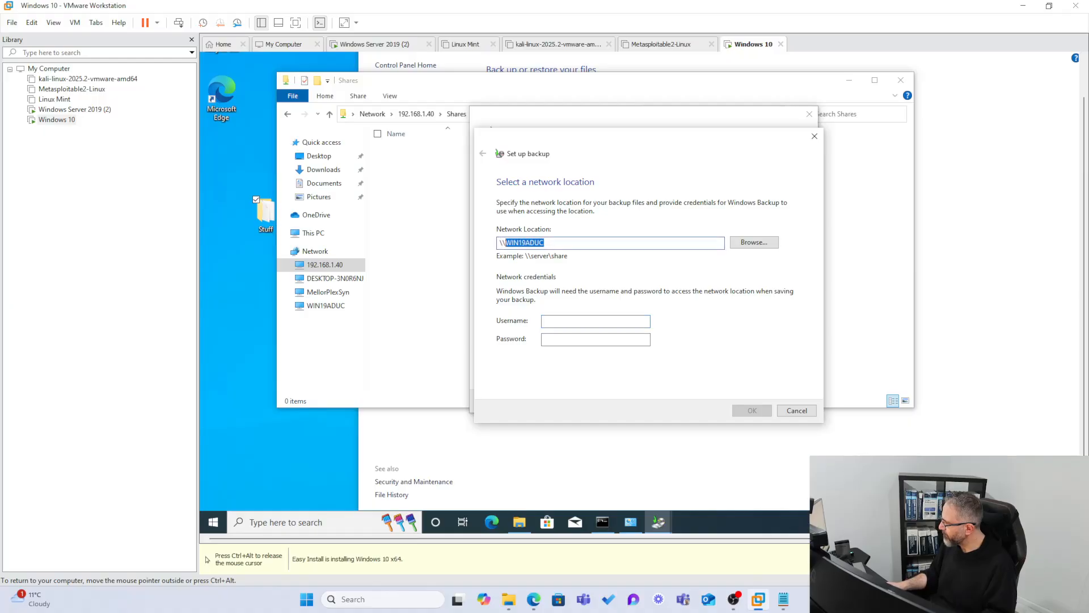
{"action": "left_click", "coordinate": [567, 321]}
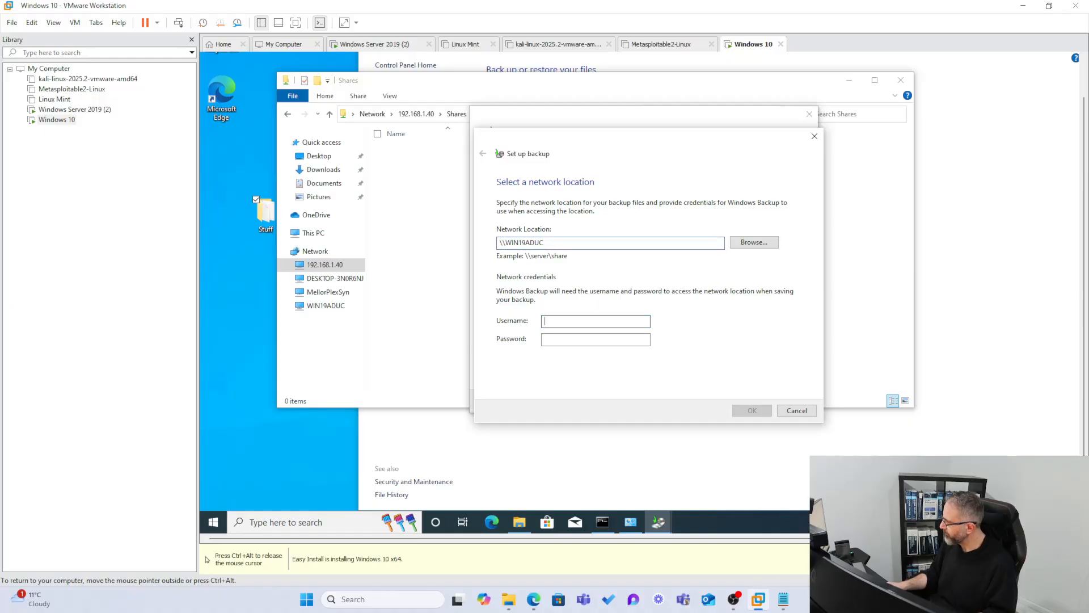
{"action": "key", "text": "ctrl+v"}
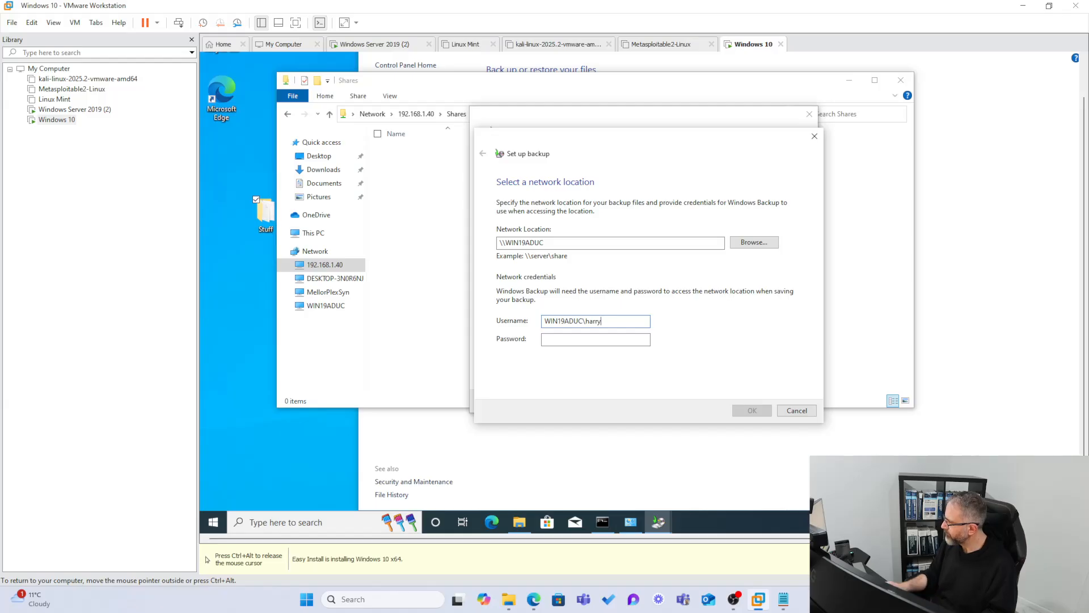
{"action": "key", "text": "Tab"}
{"action": "type", "text": "****"}
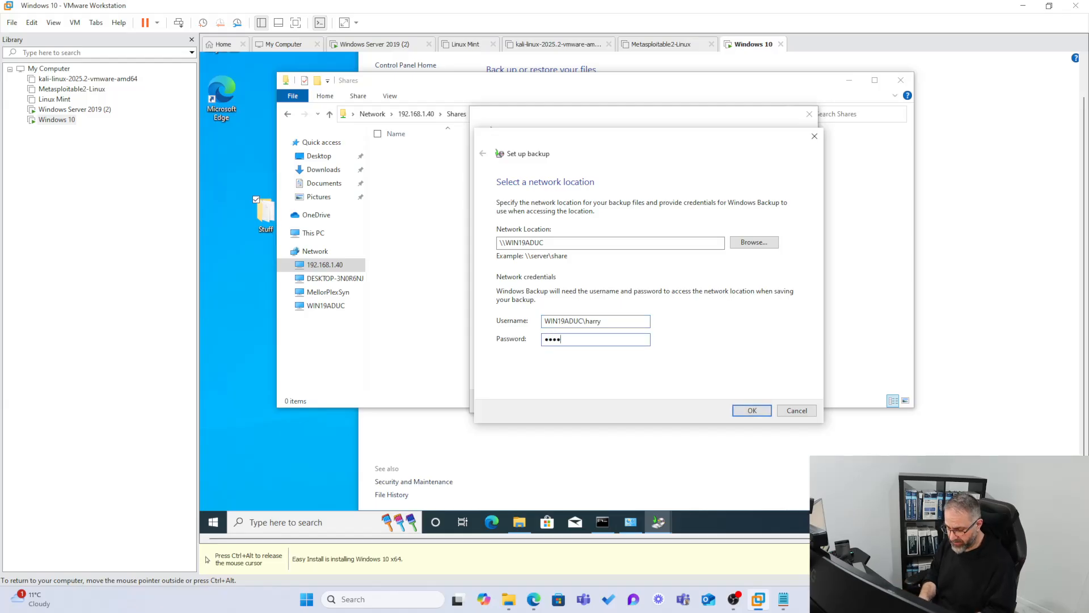
{"action": "type", "text": "*****"}
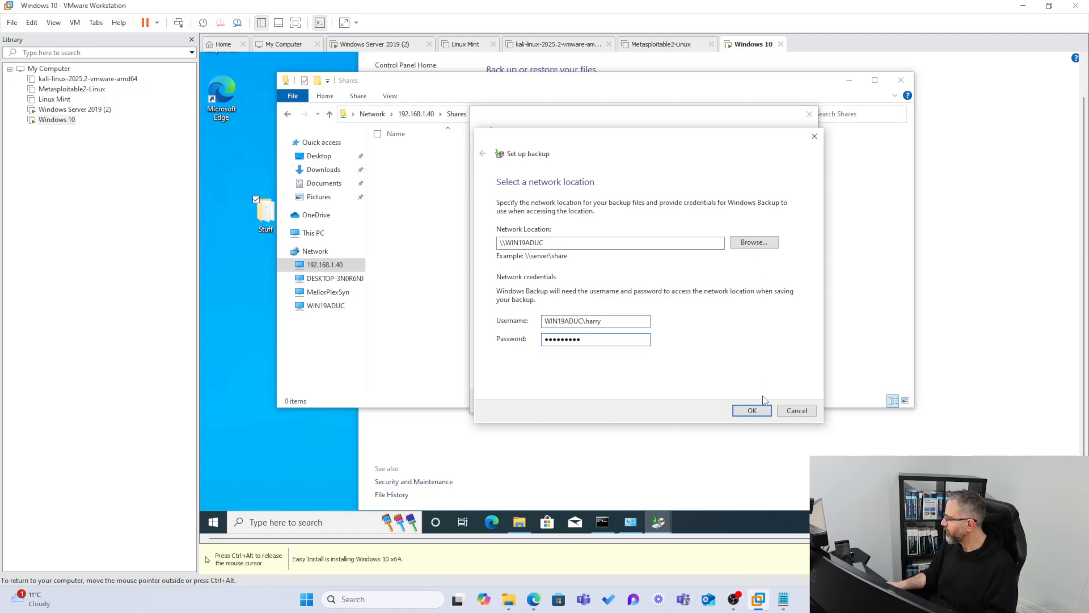
Try to browse WIN19ADUC for a backup folder, dismiss the error, and cancel the folder selection.
{"action": "left_click", "coordinate": [754, 242]}
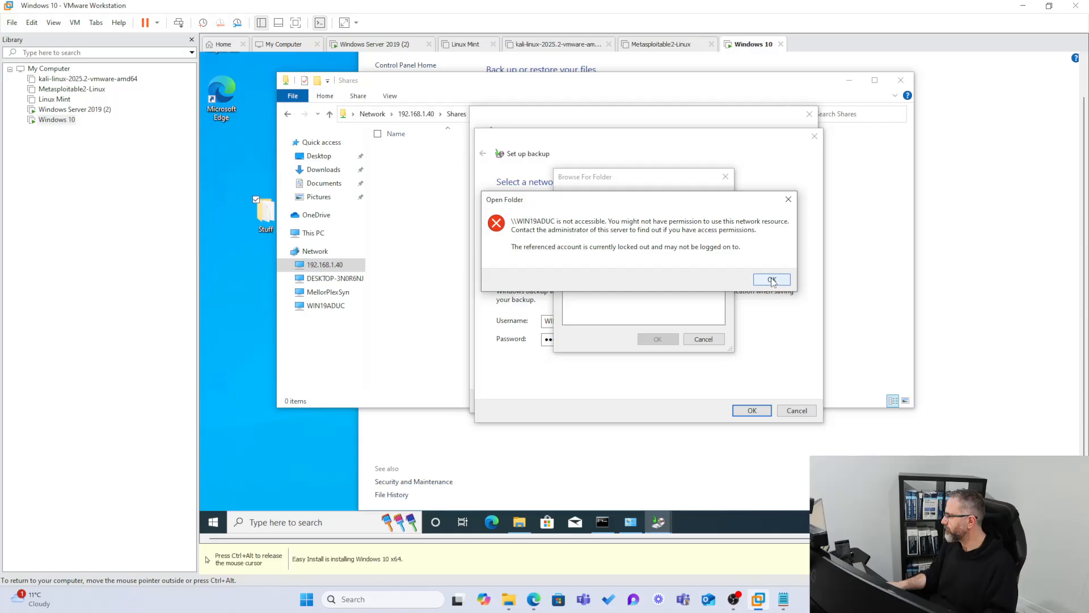
{"action": "left_click", "coordinate": [772, 281]}
{"action": "left_click", "coordinate": [675, 338]}
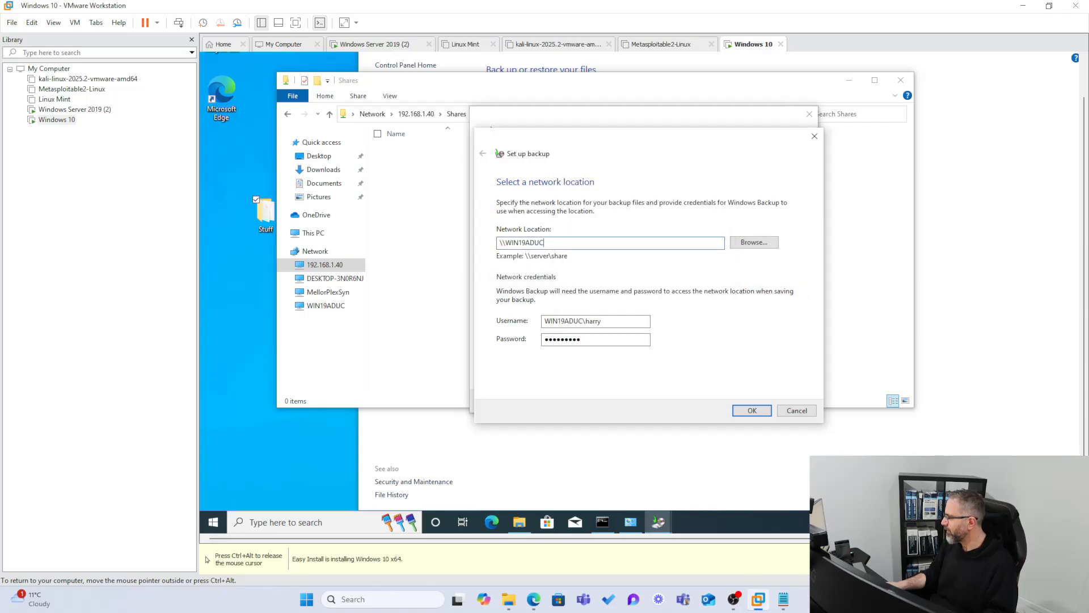
Extend the network location to \\WIN19ADUC\shares and retry opening the server in the folder browser, cancelling the selection.
{"action": "type", "text": "\\shares"}
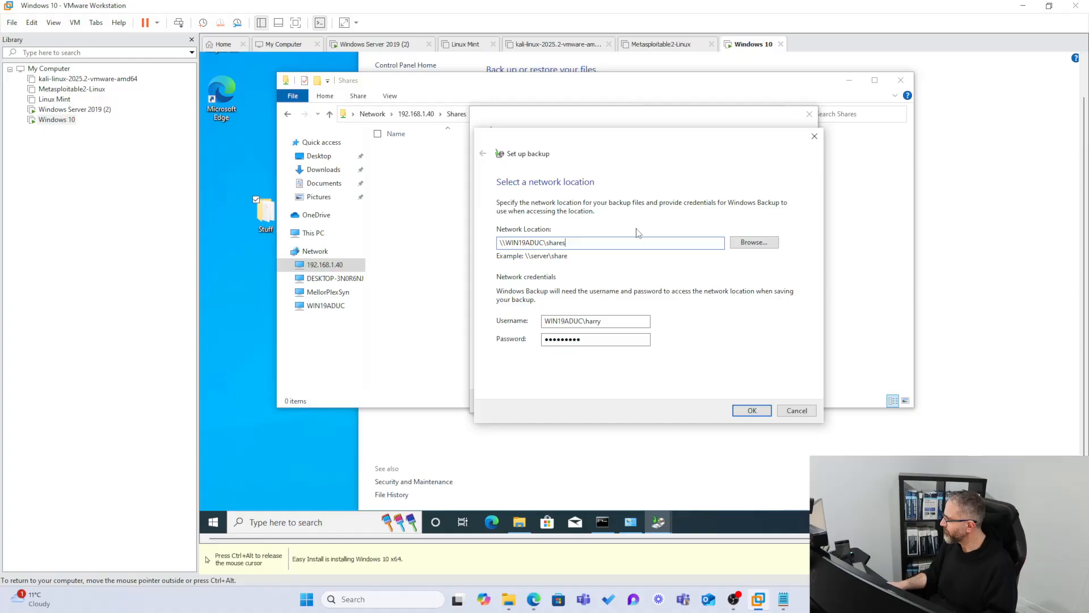
{"action": "left_click", "coordinate": [749, 242]}
{"action": "left_click", "coordinate": [595, 261]}
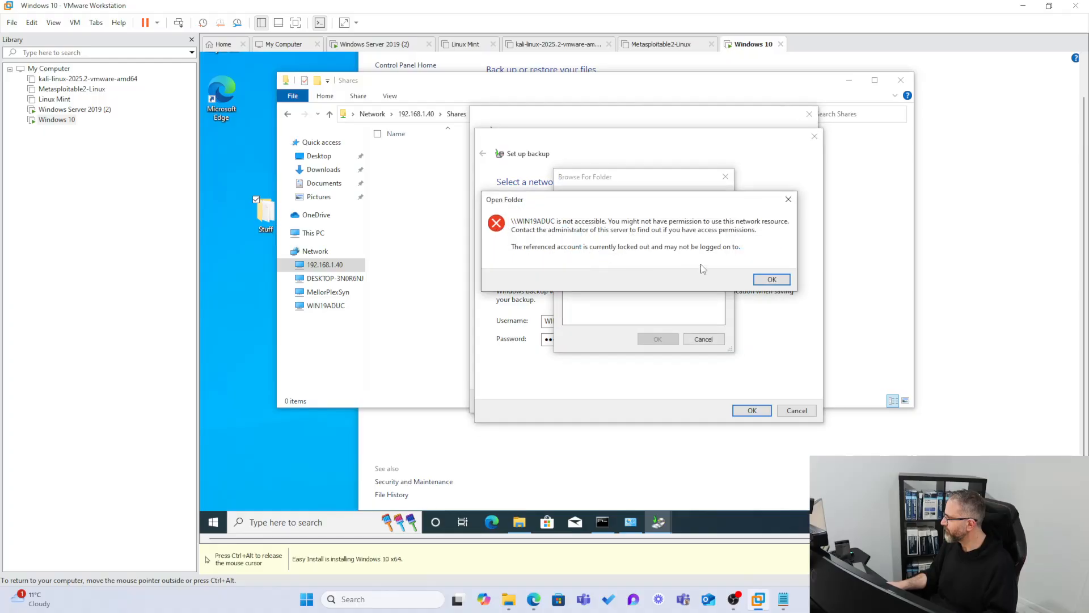
{"action": "left_click", "coordinate": [760, 279]}
{"action": "left_click", "coordinate": [716, 339]}
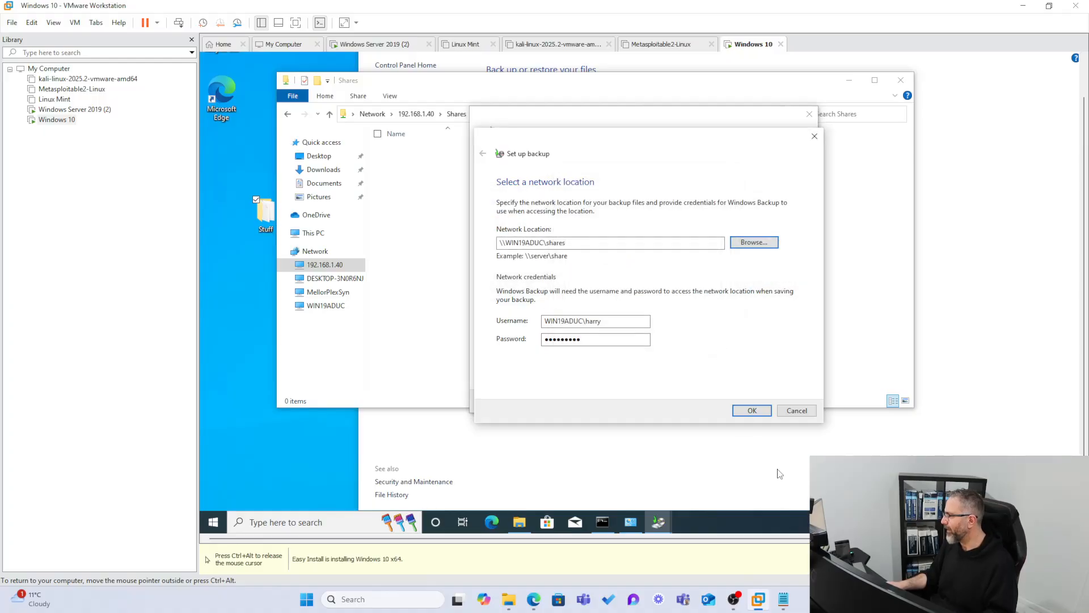
Try to confirm \\WIN19ADUC\shares as the backup location and expand the details of the resulting message.
{"action": "left_click", "coordinate": [751, 411]}
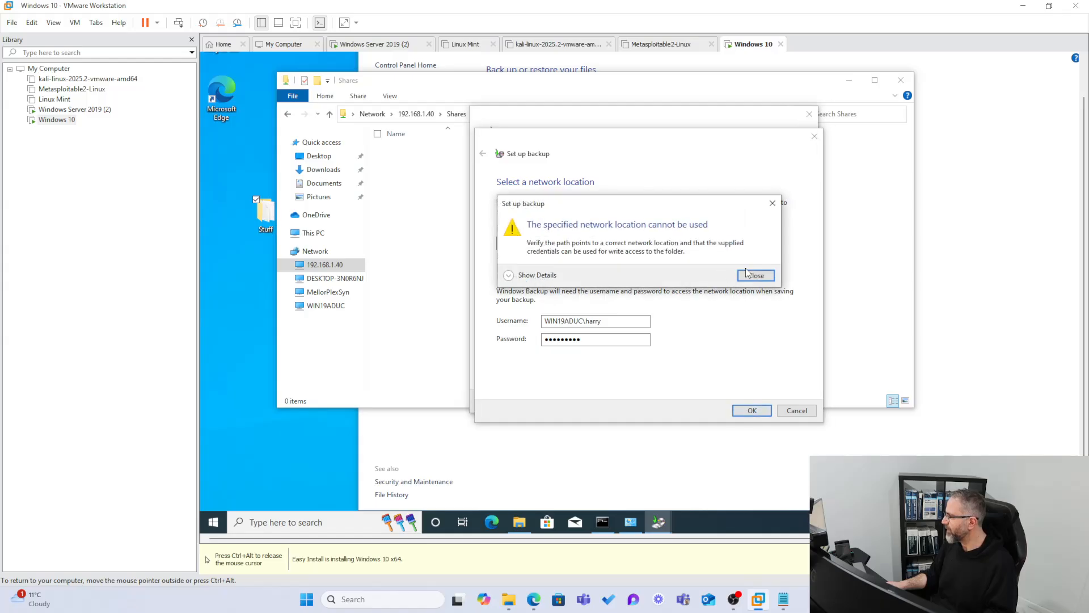
{"action": "left_click", "coordinate": [508, 276]}
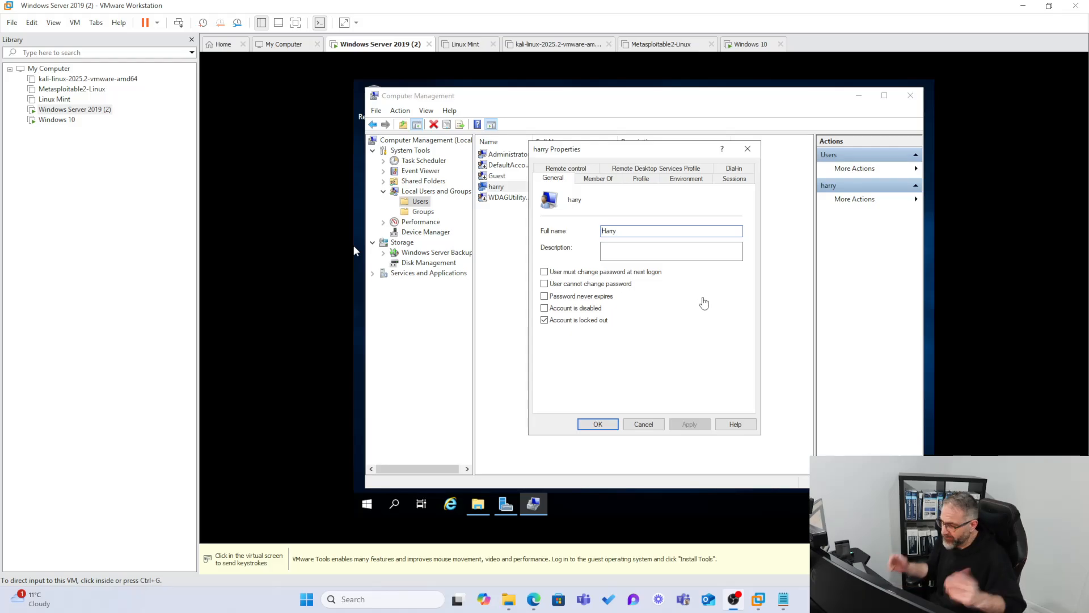
In the Windows Server 2019 VM, clear the Account is locked out option in the backup user's properties and apply the change.
{"action": "left_click", "coordinate": [354, 250]}
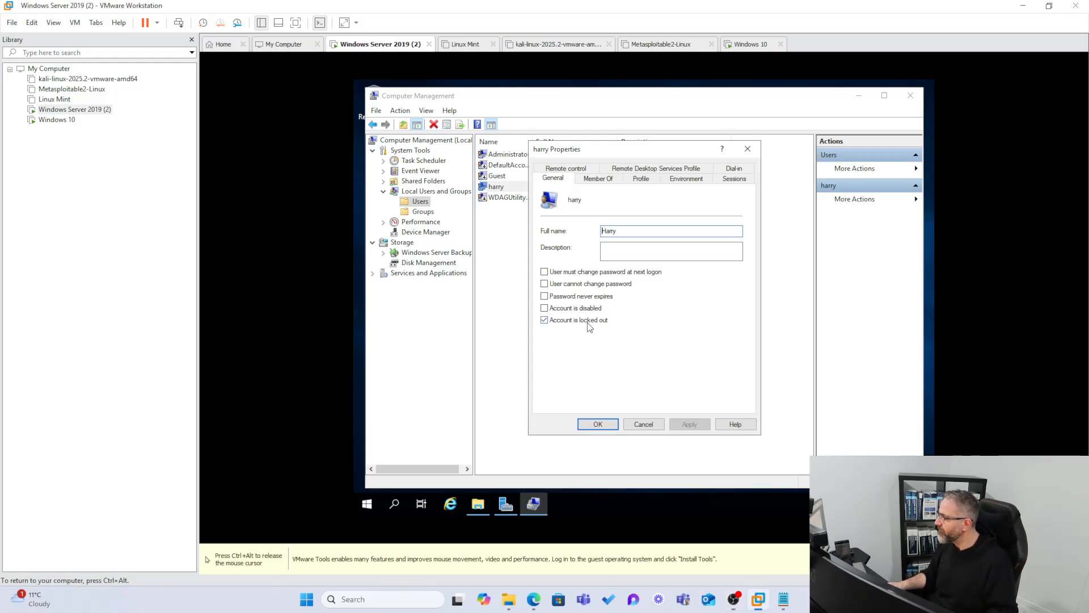
{"action": "left_click", "coordinate": [588, 325]}
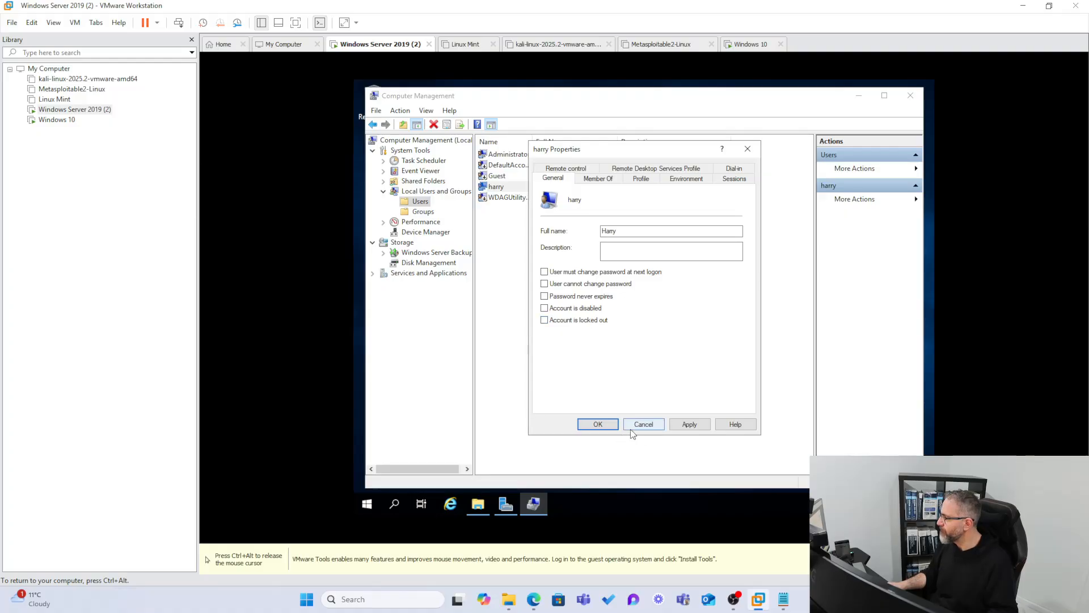
{"action": "left_click", "coordinate": [682, 423]}
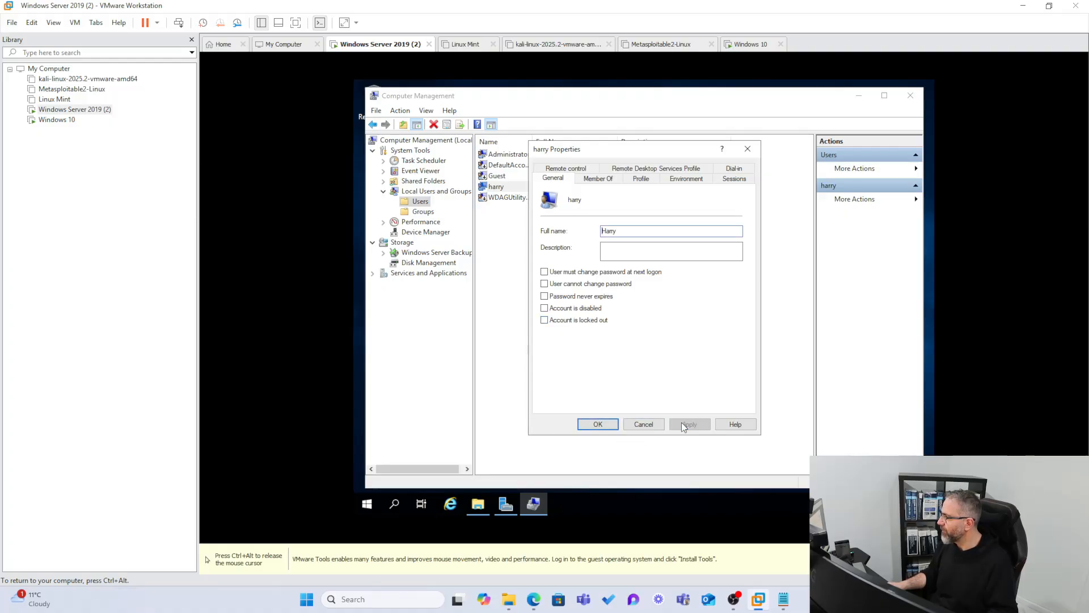
Close the user's properties, return to the Windows 10 VM, and dismiss the access error and the folder browser.
{"action": "left_click", "coordinate": [598, 424]}
{"action": "key", "text": "ctrl+alt"}
{"action": "left_click", "coordinate": [51, 121]}
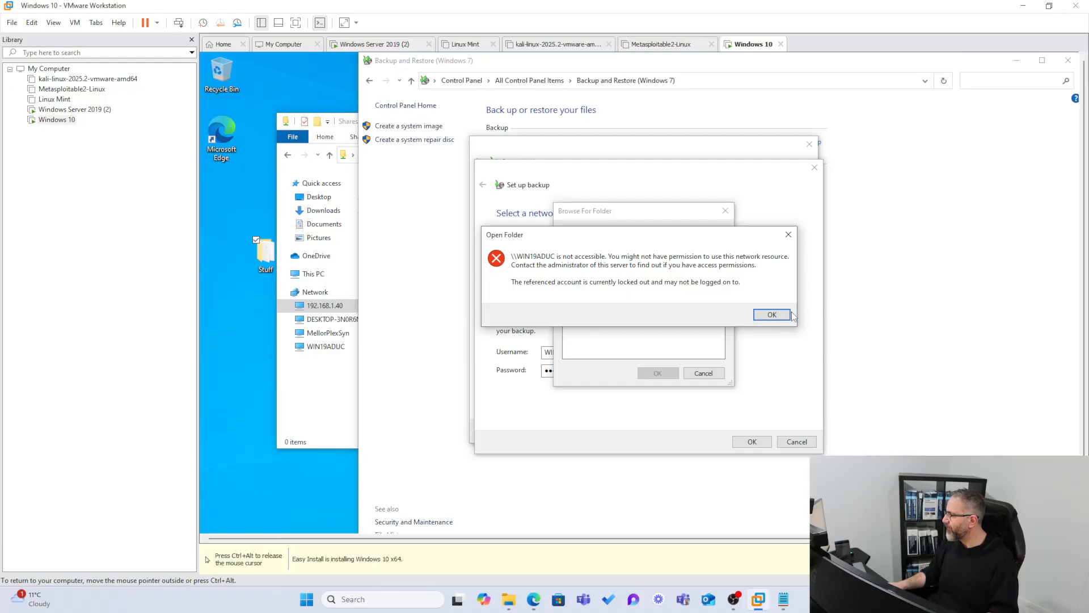
{"action": "left_click", "coordinate": [773, 315]}
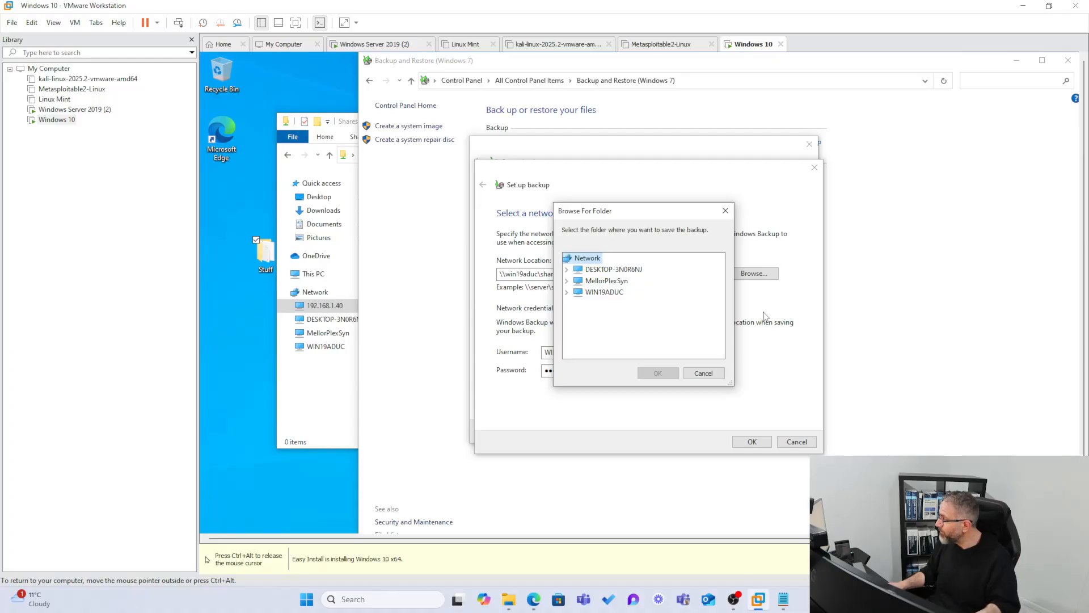
{"action": "left_click", "coordinate": [704, 373]}
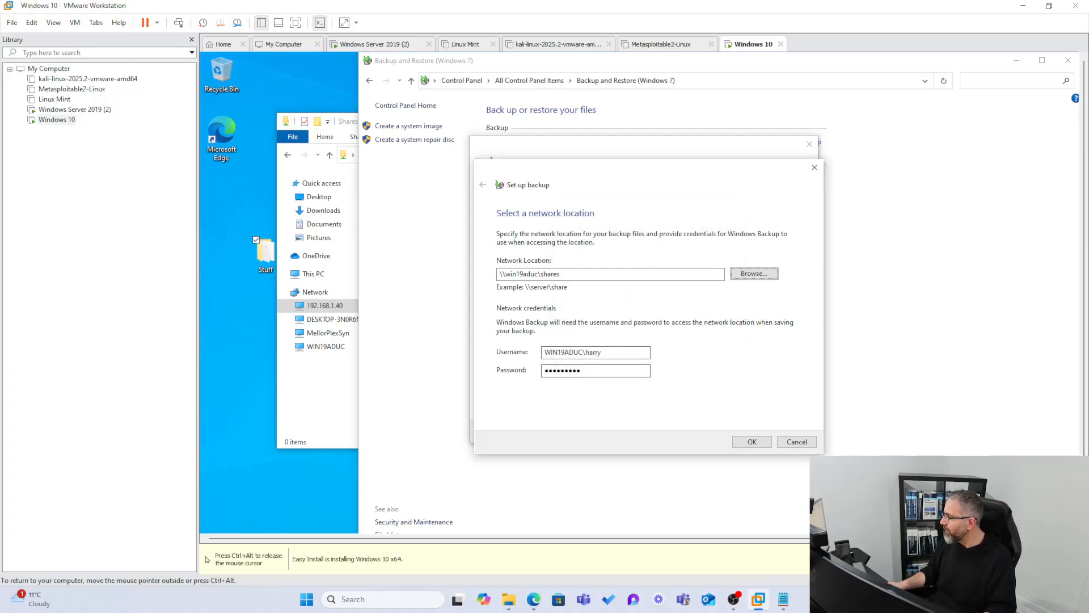
Confirm \\win19aduc\shares as the network location and continue with it as the backup destination.
{"action": "left_click_drag", "start_coordinate": [561, 274], "coordinate": [476, 277]}
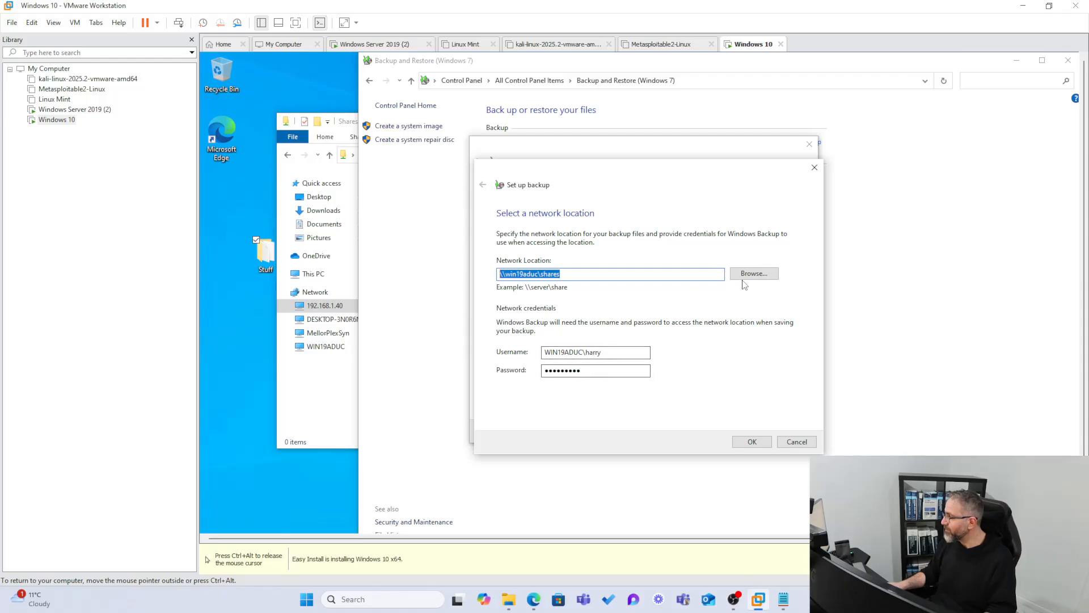
{"action": "left_click", "coordinate": [750, 442]}
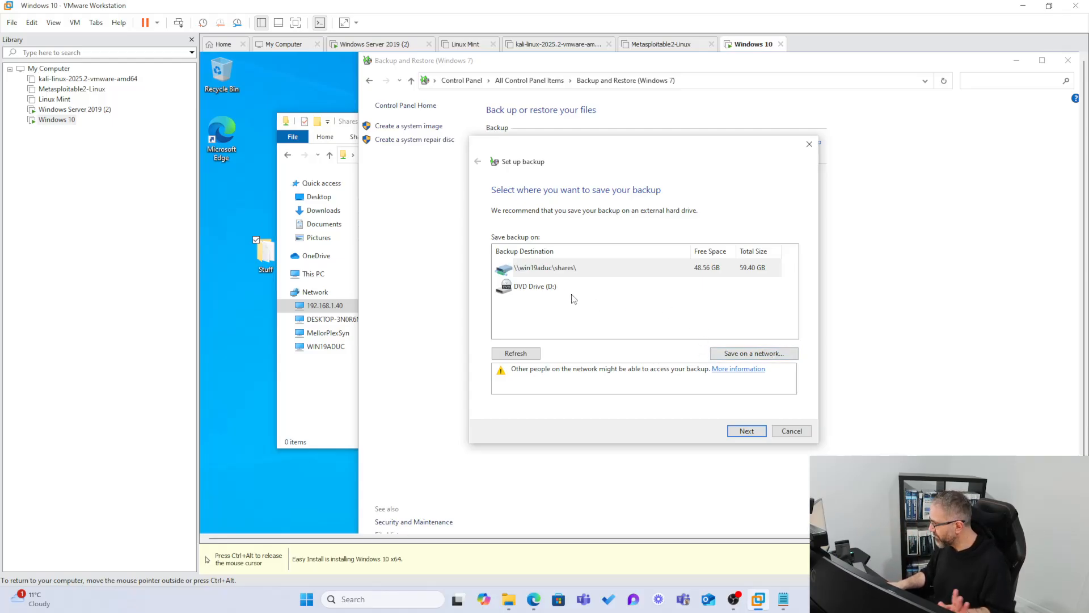
{"action": "left_click", "coordinate": [553, 292]}
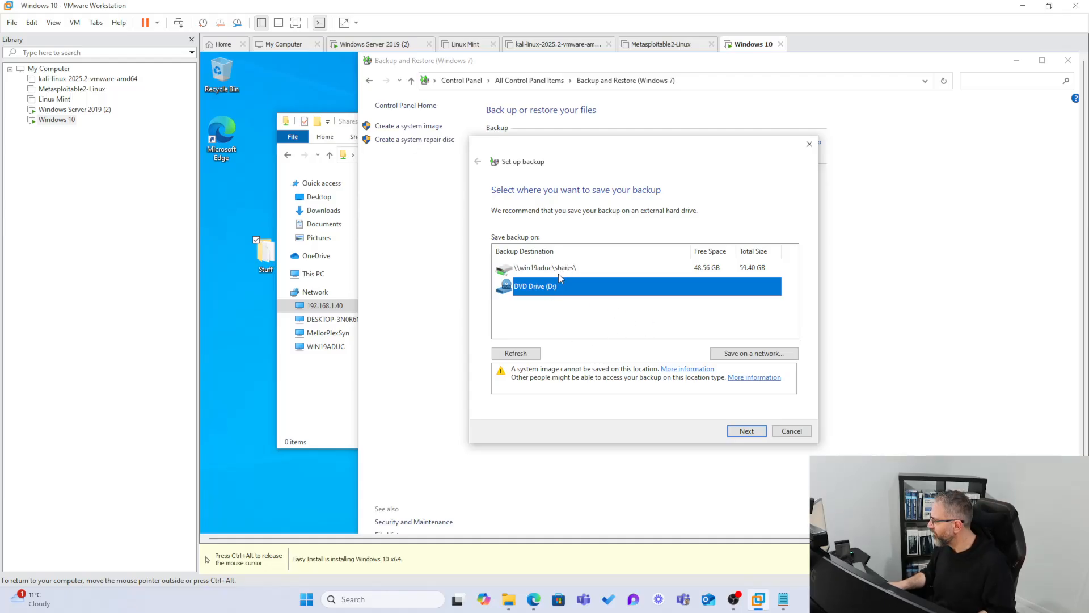
{"action": "left_click", "coordinate": [553, 275]}
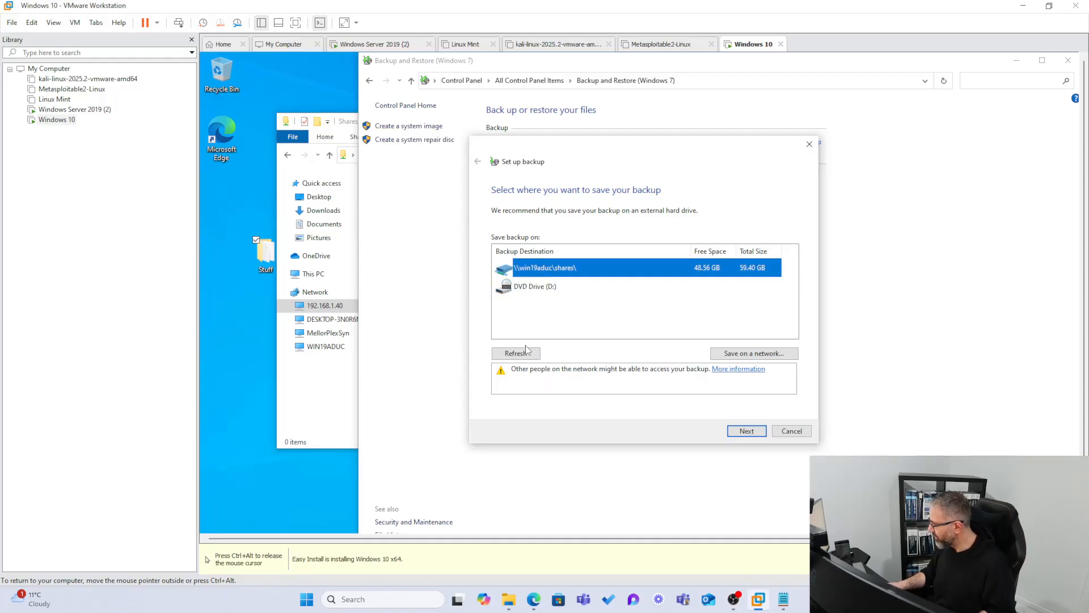
{"action": "left_click", "coordinate": [746, 433]}
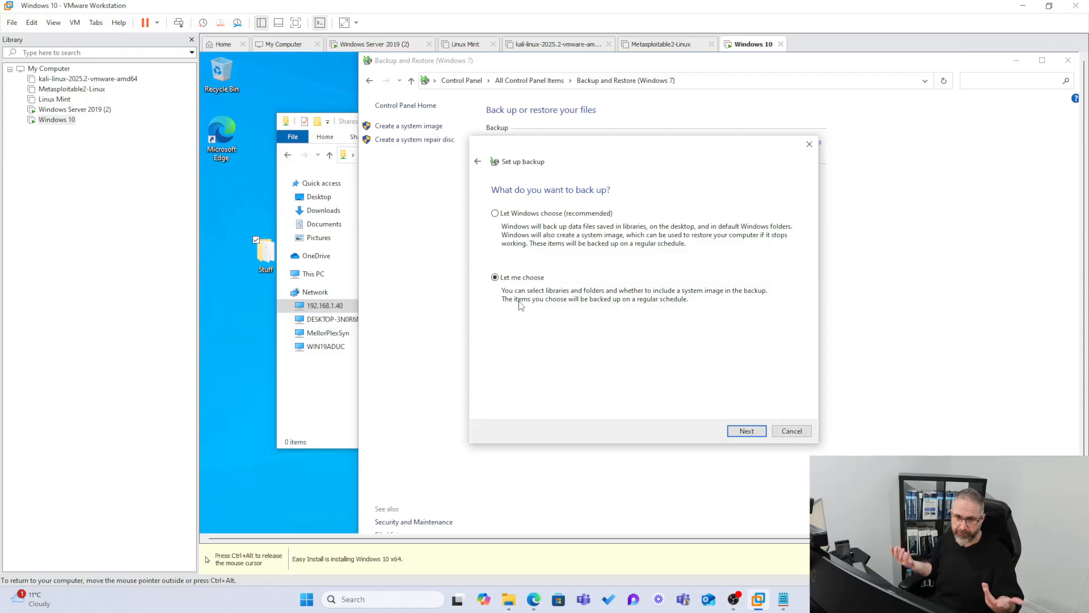
Continue with Let me choose and expand the user's libraries and the user's profile folder under Users on Local Disk (C:).
{"action": "left_click", "coordinate": [744, 431]}
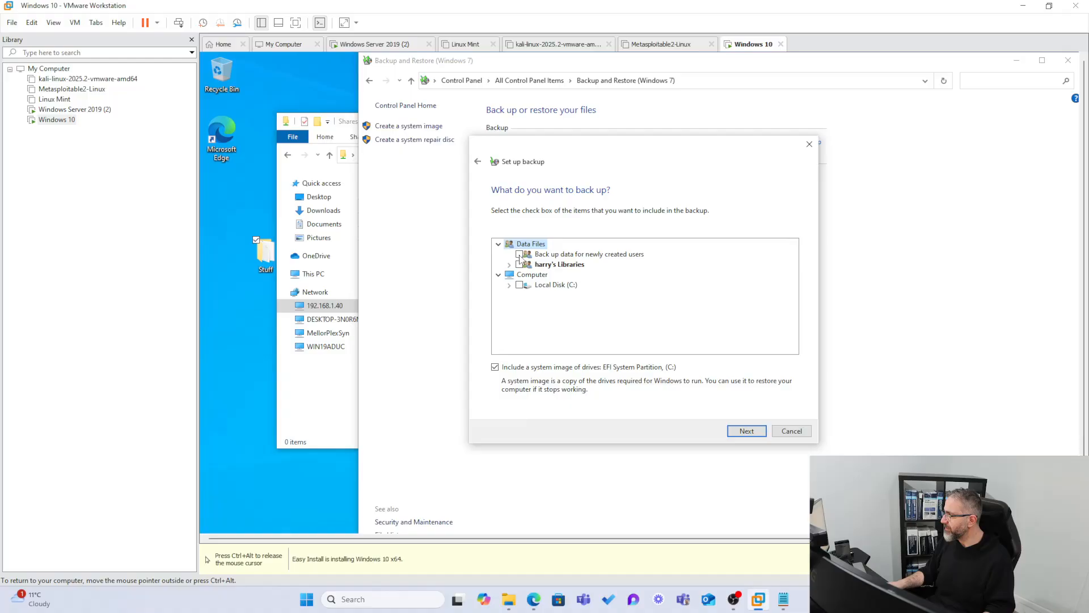
{"action": "left_click", "coordinate": [509, 266]}
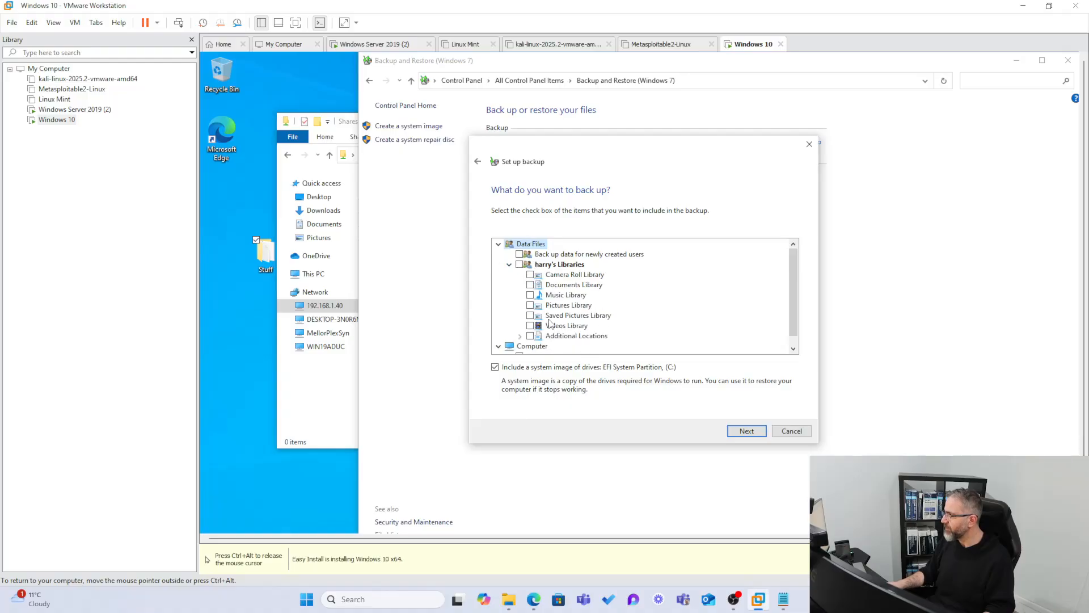
{"action": "scroll", "coordinate": [556, 340], "scroll_direction": "down", "scroll_amount": 1}
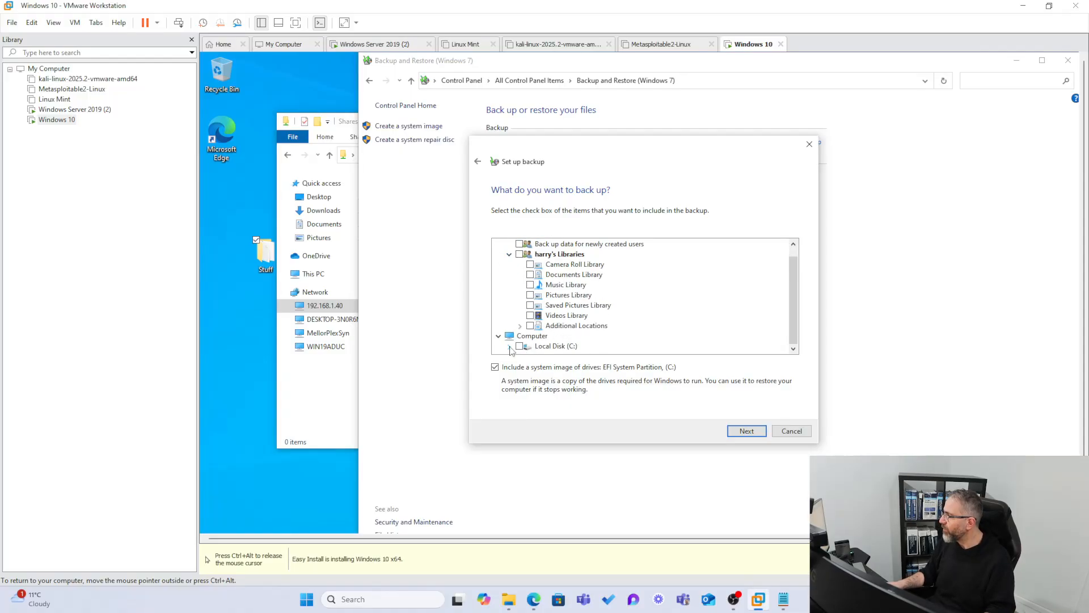
{"action": "left_click", "coordinate": [510, 347]}
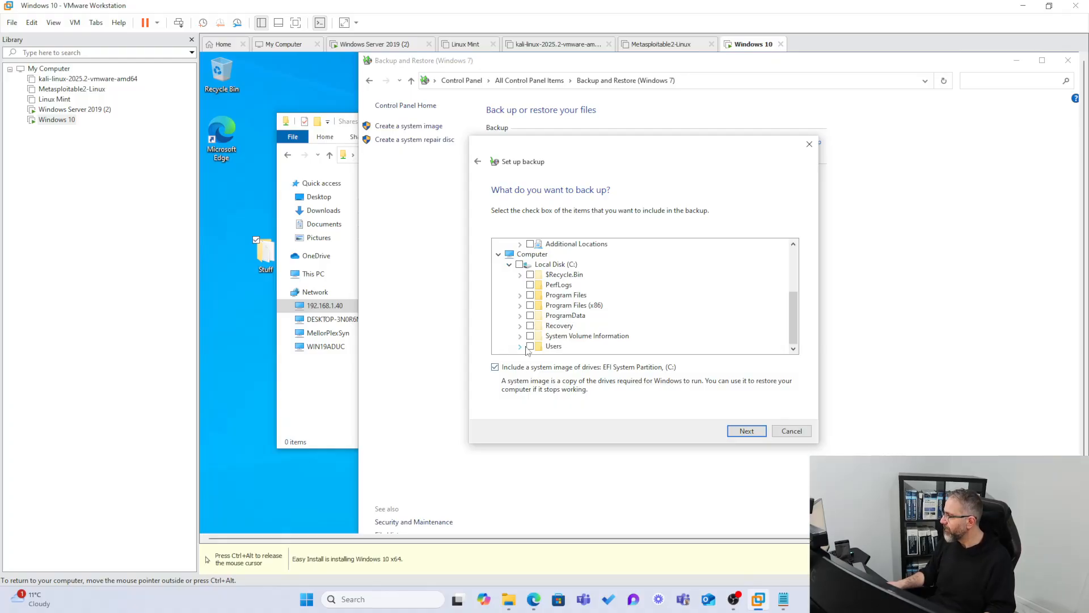
{"action": "left_click", "coordinate": [519, 346]}
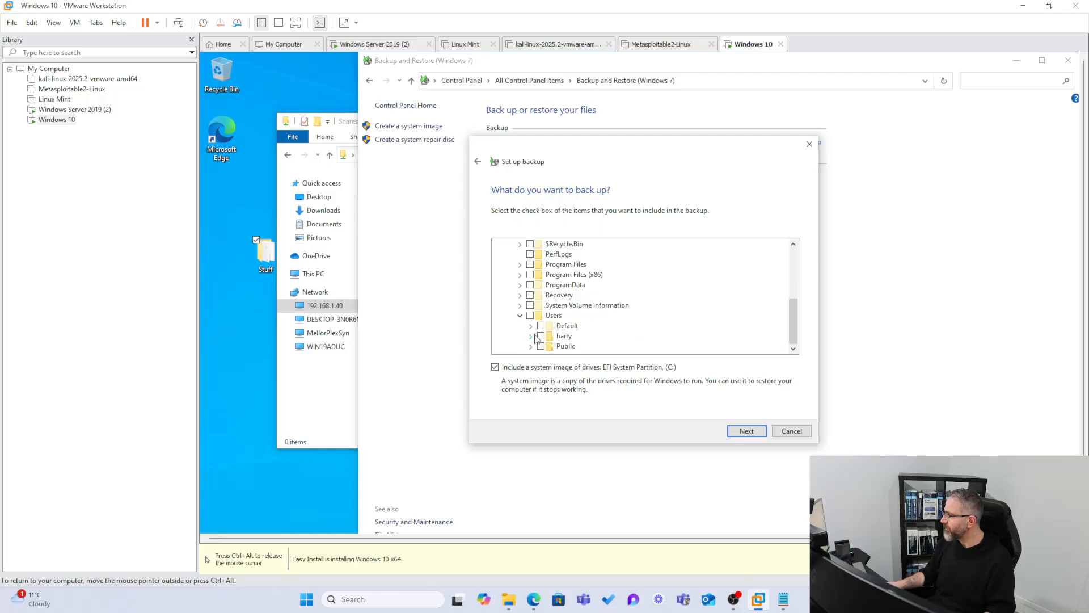
{"action": "left_click", "coordinate": [531, 336]}
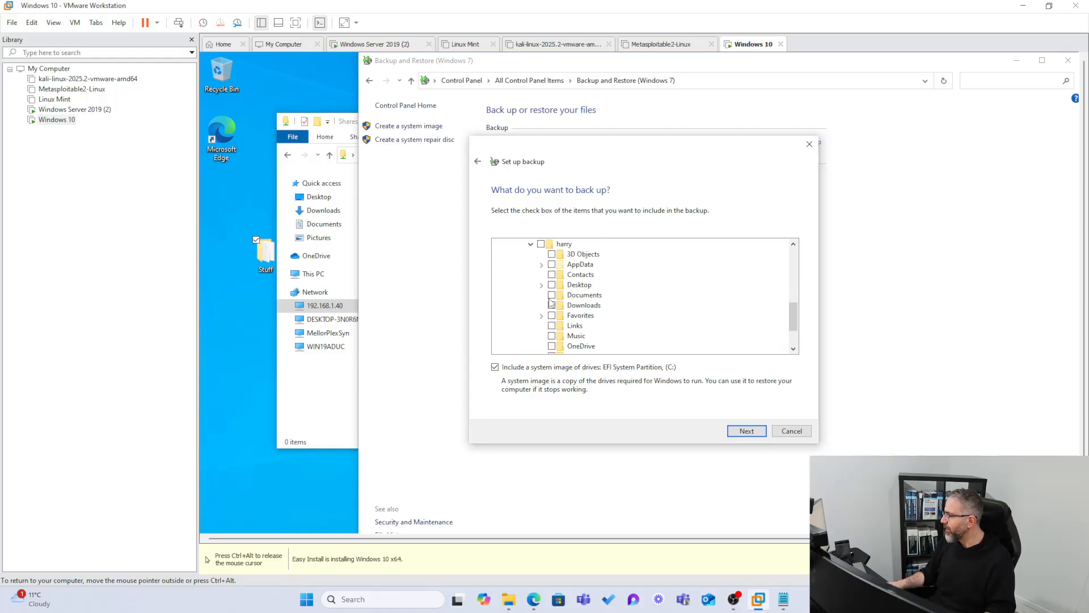
{"action": "scroll", "coordinate": [576, 319], "scroll_direction": "down", "scroll_amount": 2}
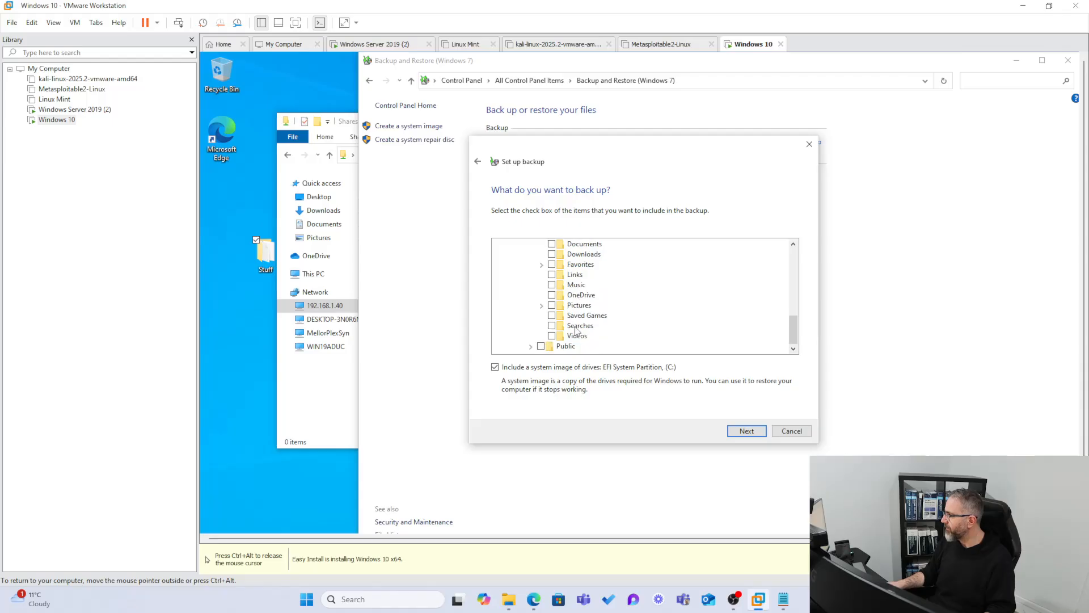
{"action": "scroll", "coordinate": [573, 309], "scroll_direction": "up", "scroll_amount": 1}
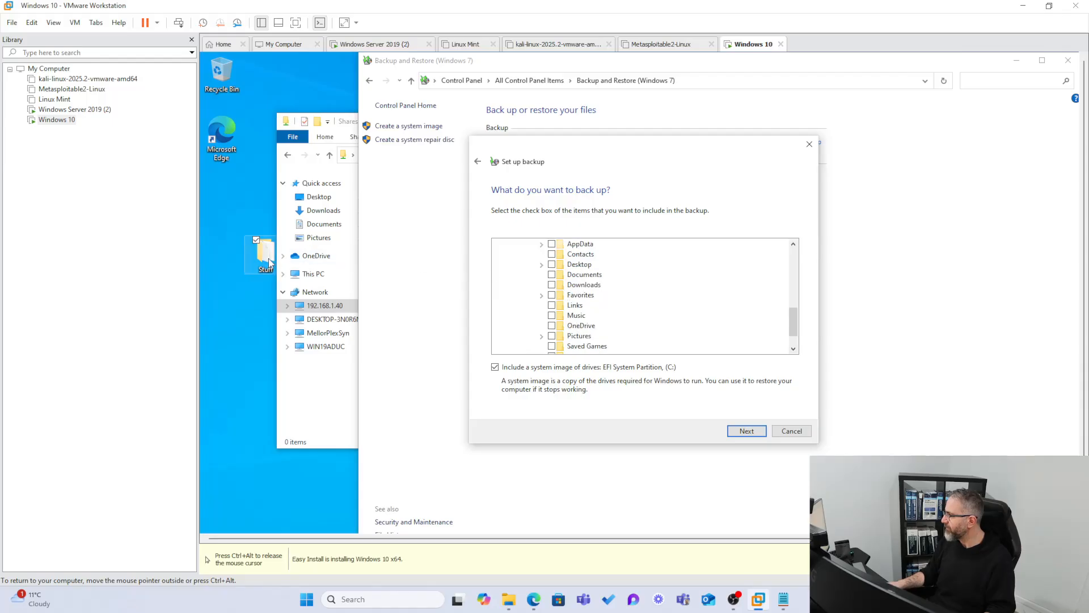
Move the Stuff folder to the edge of the desktop, include Desktop's Stuff folder in the backup, and continue to the settings review.
{"action": "left_click_drag", "start_coordinate": [267, 262], "coordinate": [226, 262]}
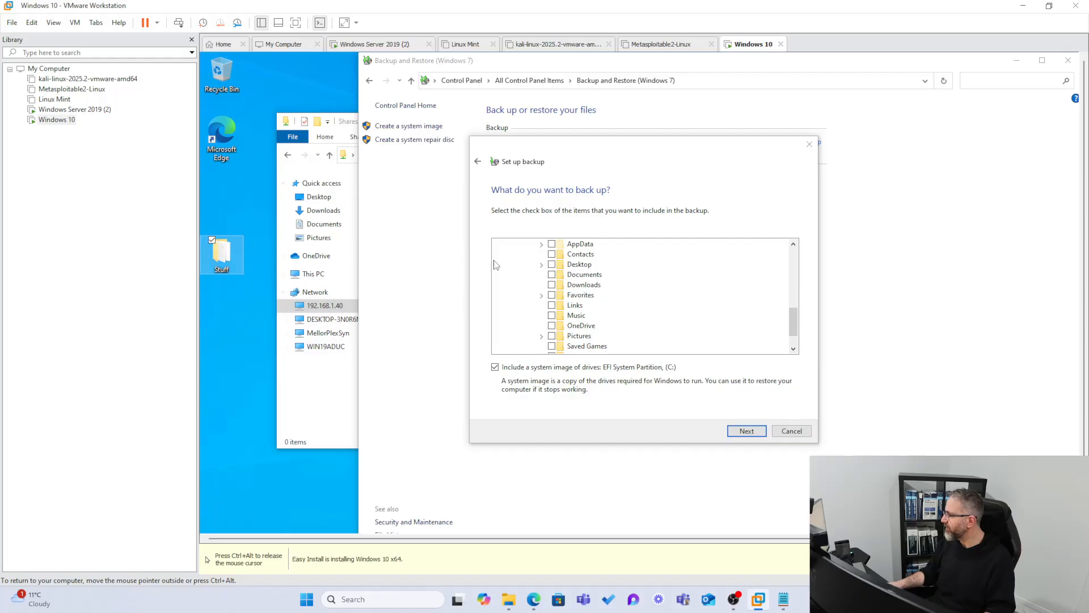
{"action": "left_click", "coordinate": [542, 265]}
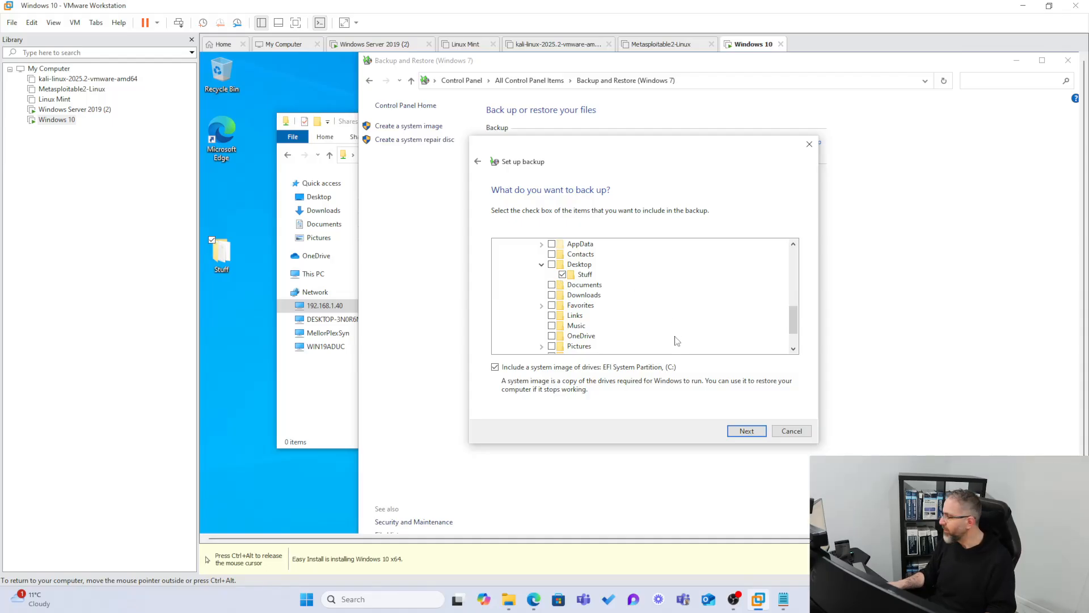
{"action": "left_click", "coordinate": [747, 431]}
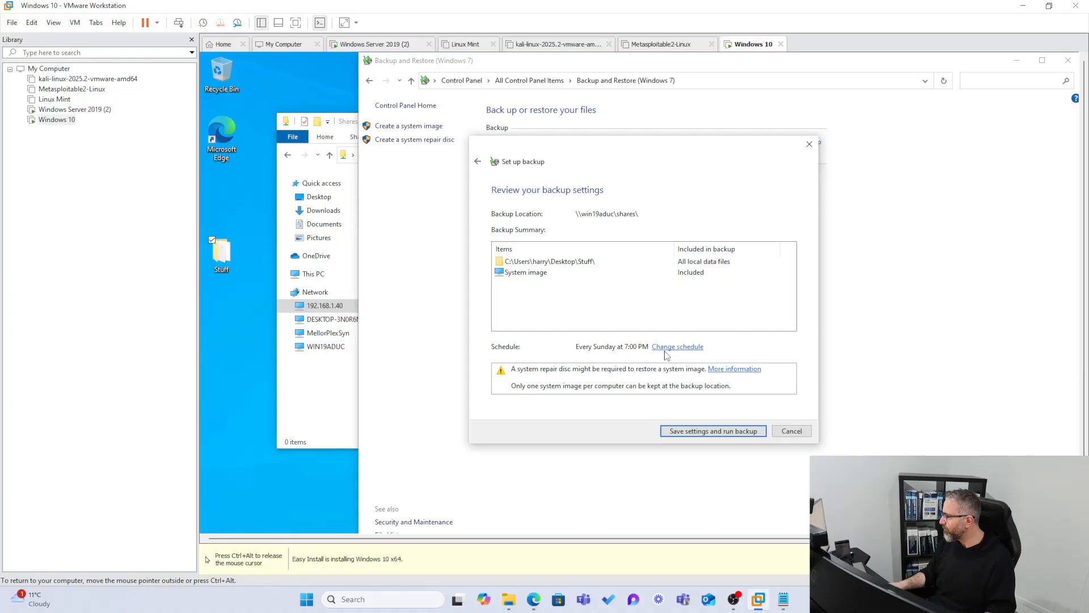
Go back to exclude the system image of the drives from the backup, and save the settings and run the backup.
{"action": "key", "text": "ctrl+alt"}
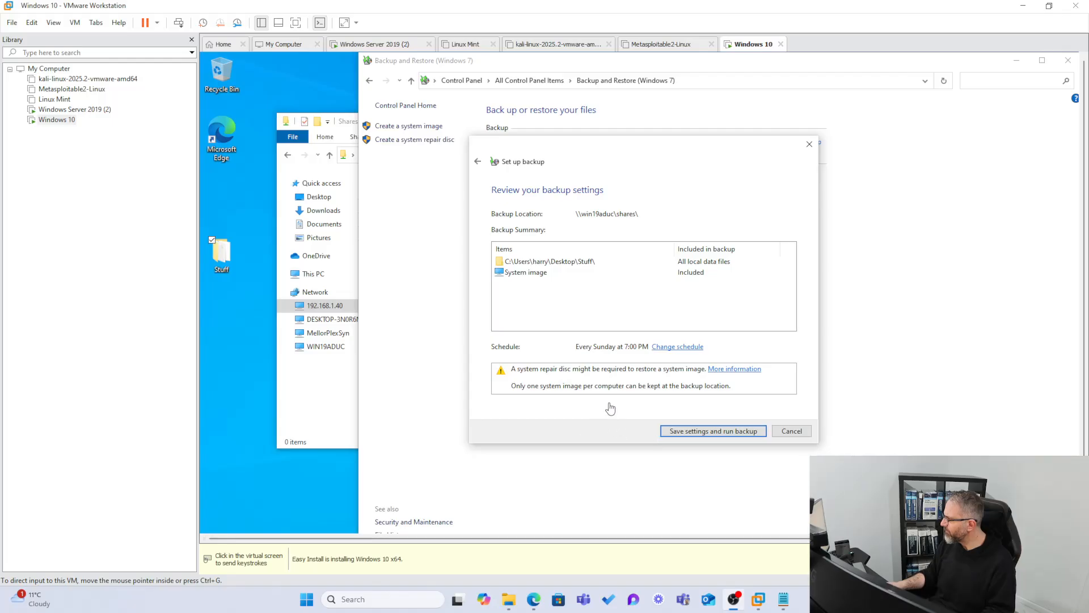
{"action": "left_click", "coordinate": [481, 162]}
{"action": "left_click", "coordinate": [477, 162]}
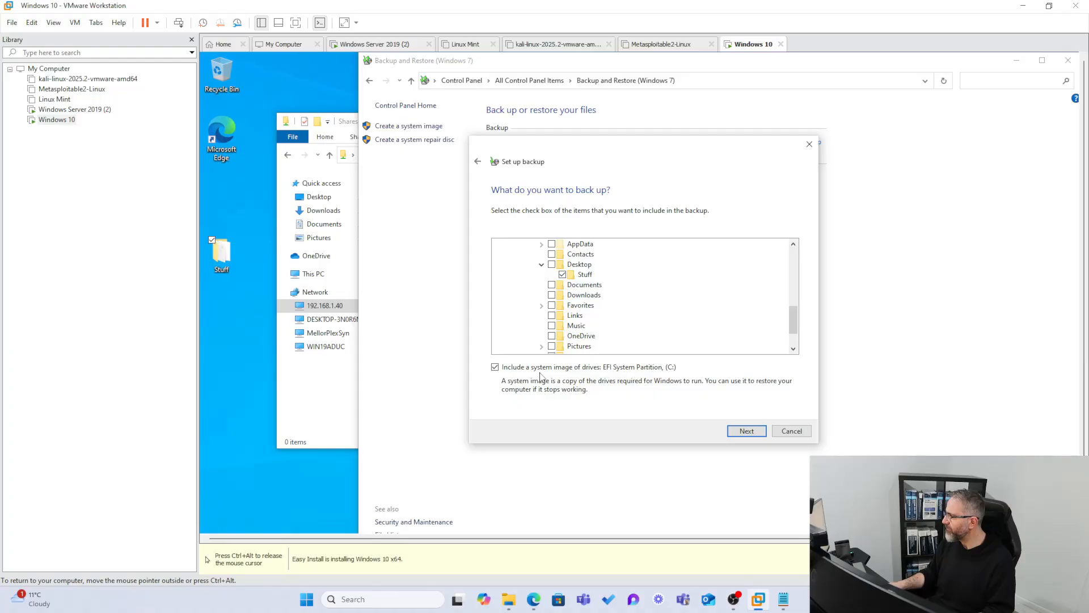
{"action": "key", "text": "ctrl+alt"}
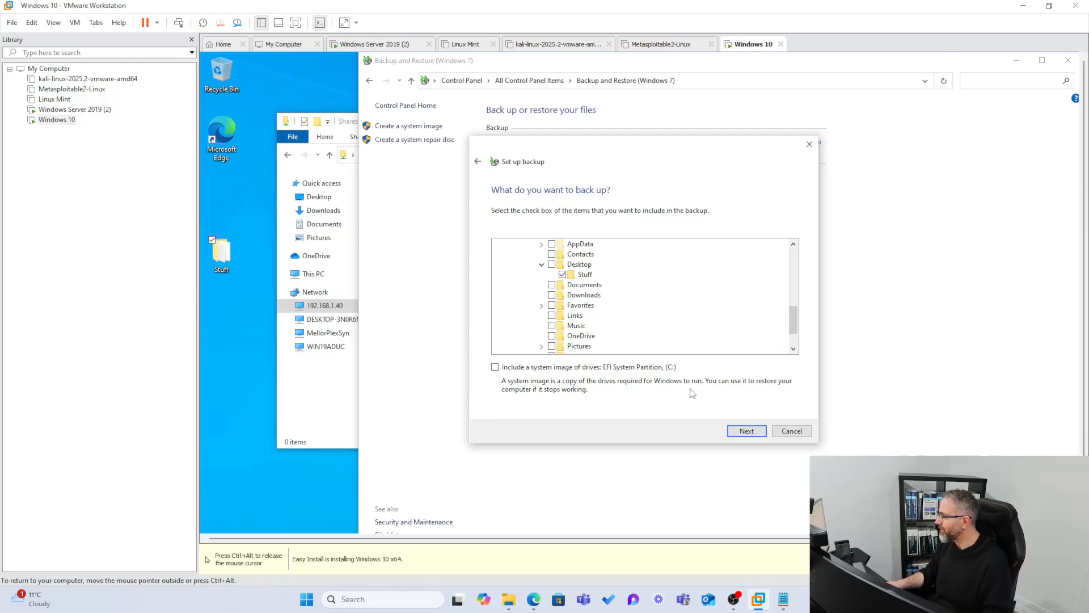
{"action": "left_click", "coordinate": [742, 431]}
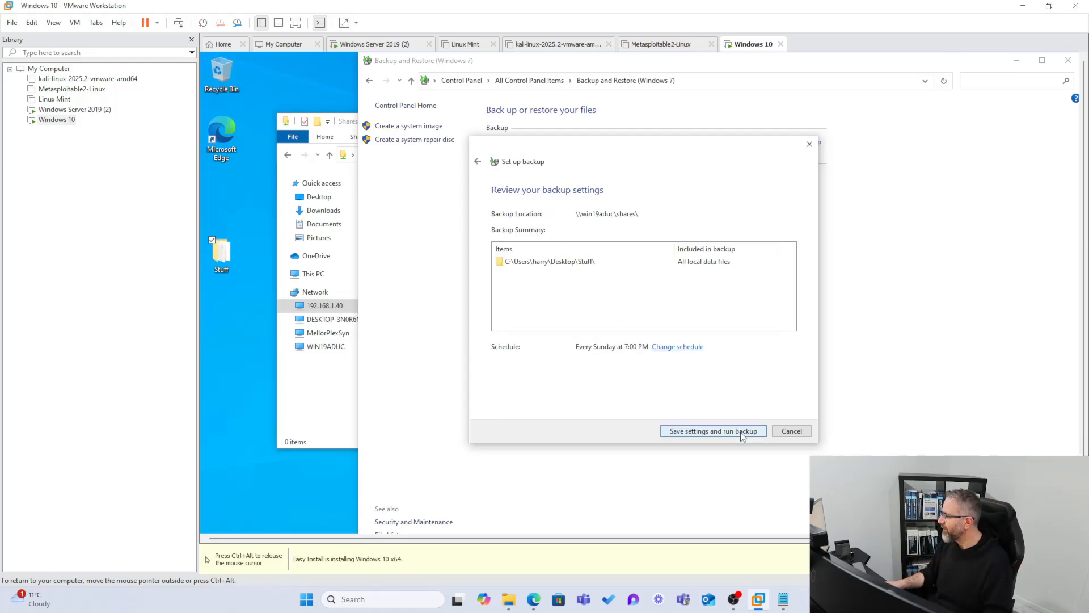
{"action": "left_click", "coordinate": [741, 431]}
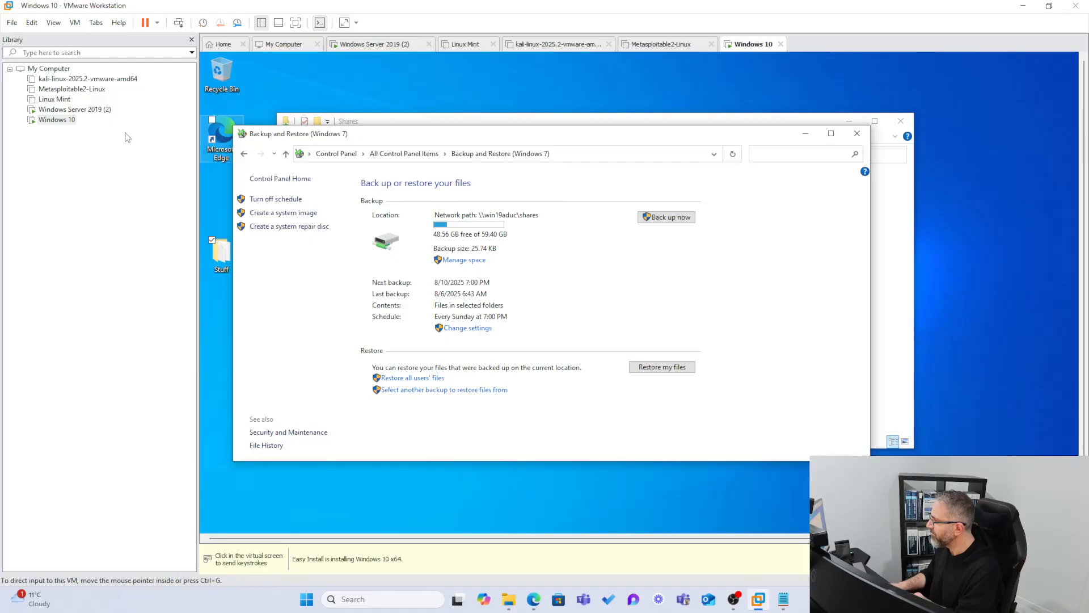
Switch to the Windows Server 2019 VM and open the backup set inside the DESKTOP-3N0R6NJ folder of C:\Shares.
{"action": "left_click", "coordinate": [80, 110]}
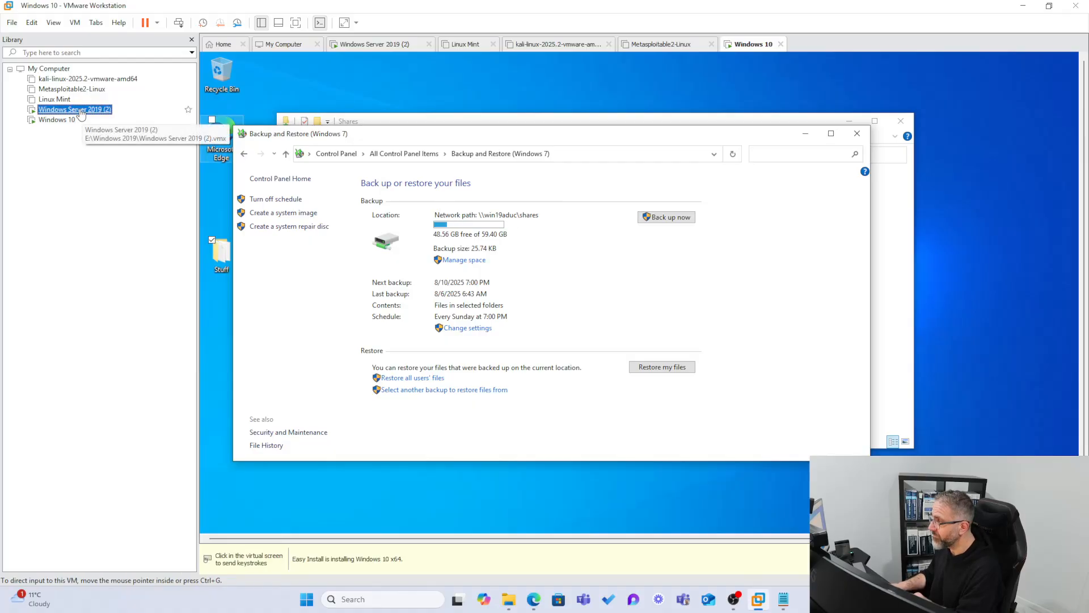
{"action": "left_click", "coordinate": [857, 98]}
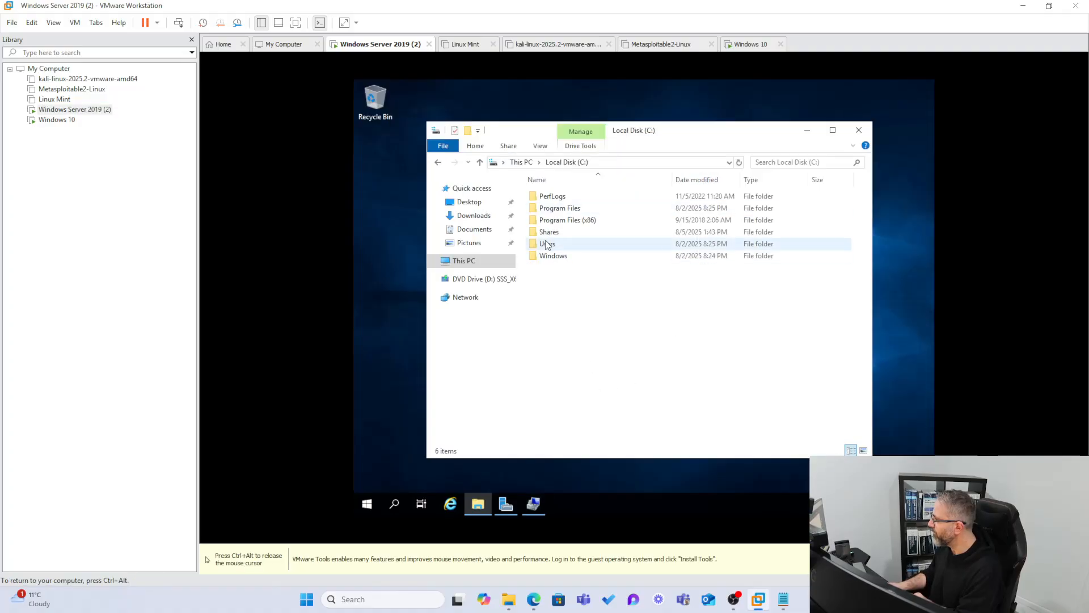
{"action": "double_click", "coordinate": [548, 232]}
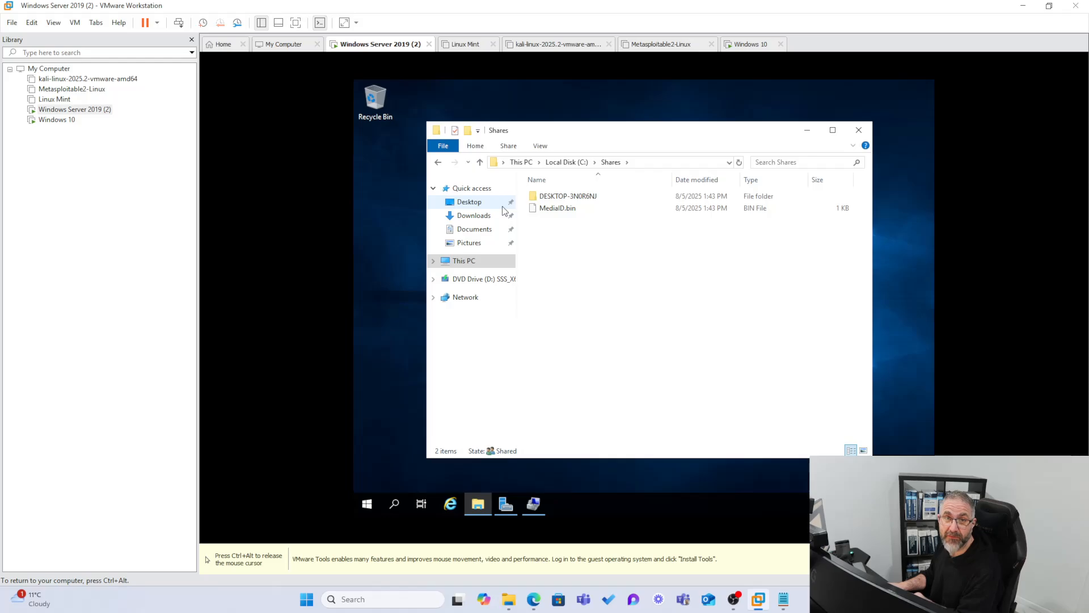
{"action": "double_click", "coordinate": [539, 196]}
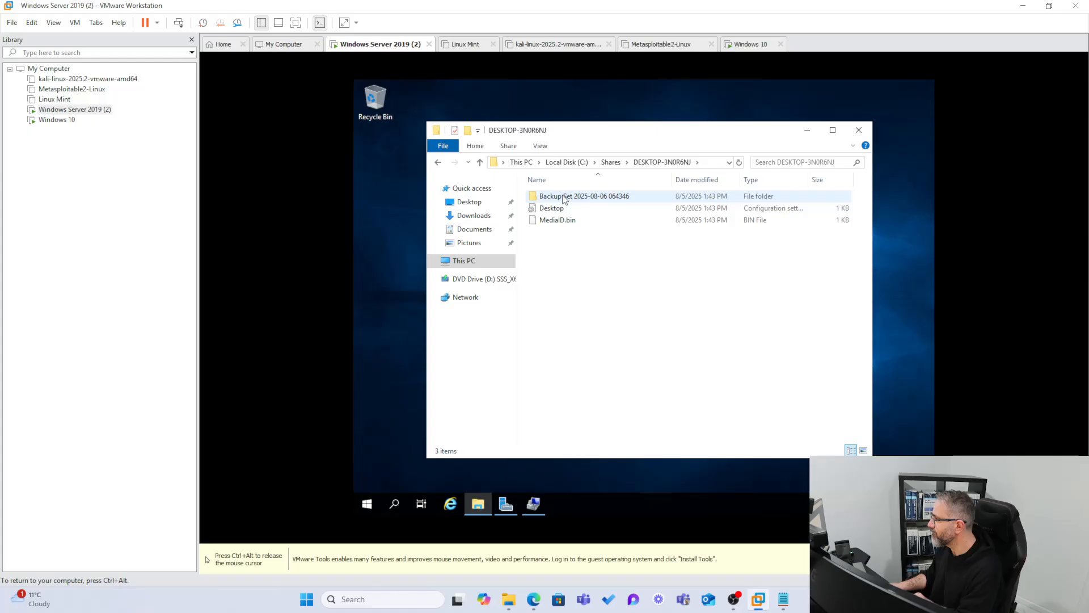
{"action": "double_click", "coordinate": [564, 196]}
Look inside the backup set's Backup Files and Catalogs folders, returning to the backup set folder.
{"action": "double_click", "coordinate": [565, 198]}
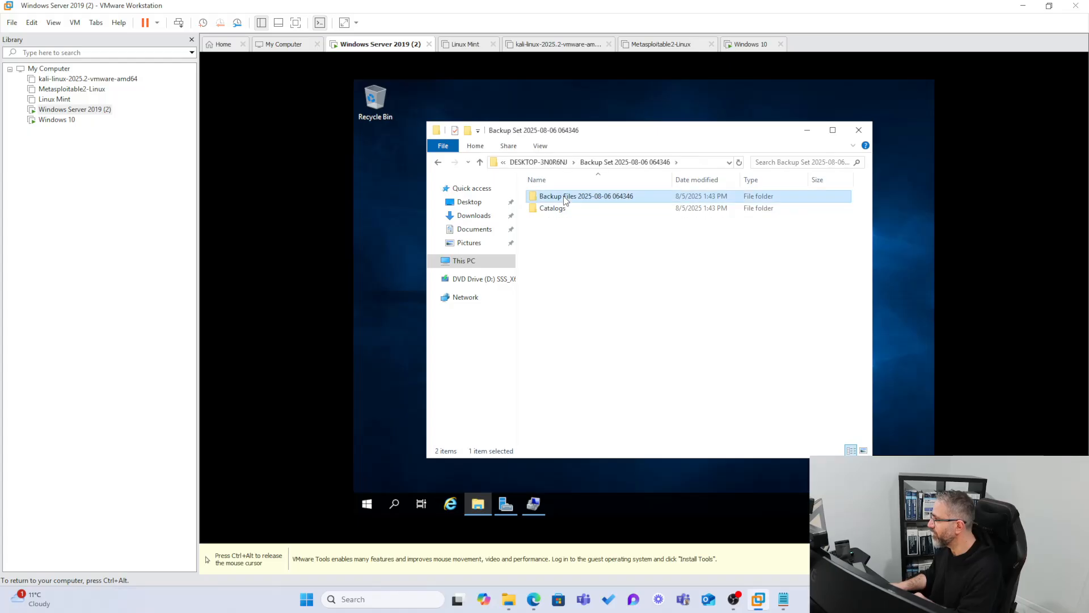
{"action": "left_click", "coordinate": [481, 163]}
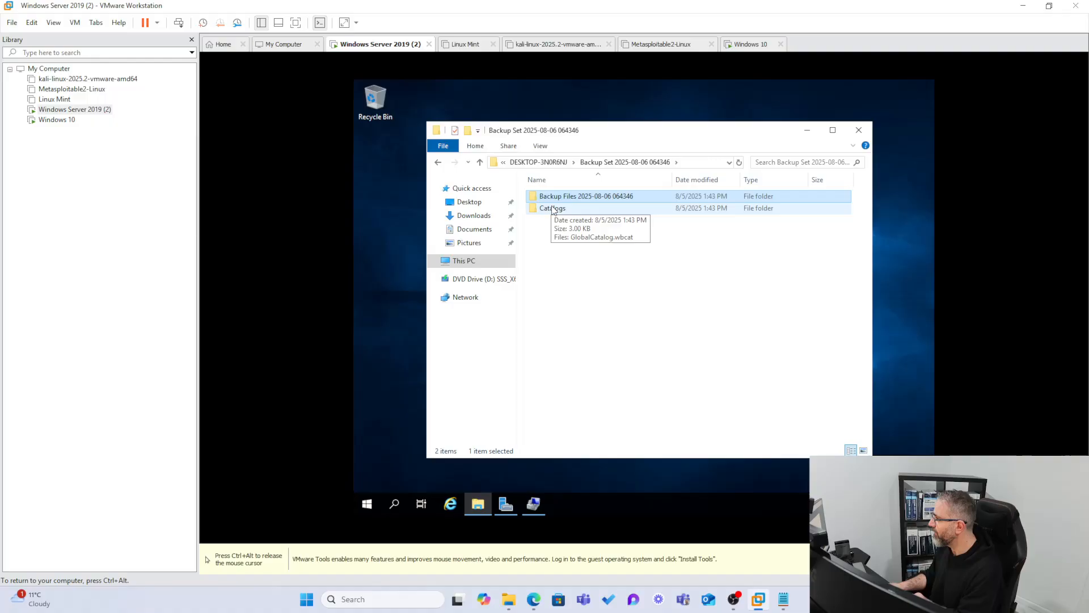
{"action": "double_click", "coordinate": [559, 208]}
{"action": "left_click", "coordinate": [468, 162]}
{"action": "left_click", "coordinate": [480, 162]}
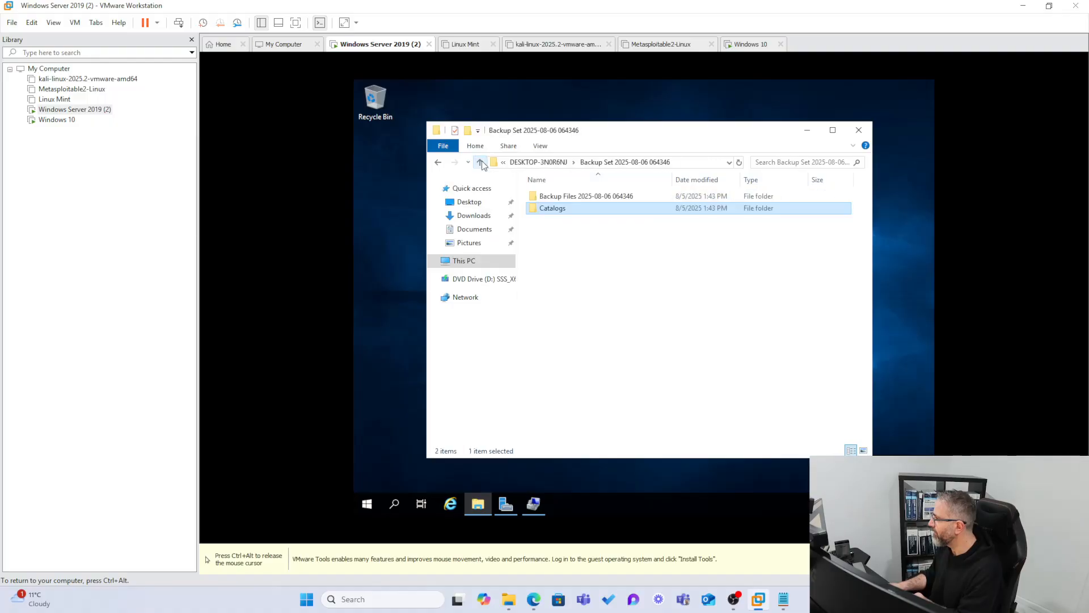
Open the Backup files 1 archive in the Backup Files folder and browse down to the backed-up Desktop\Stuff folder.
{"action": "double_click", "coordinate": [555, 197]}
{"action": "double_click", "coordinate": [556, 196]}
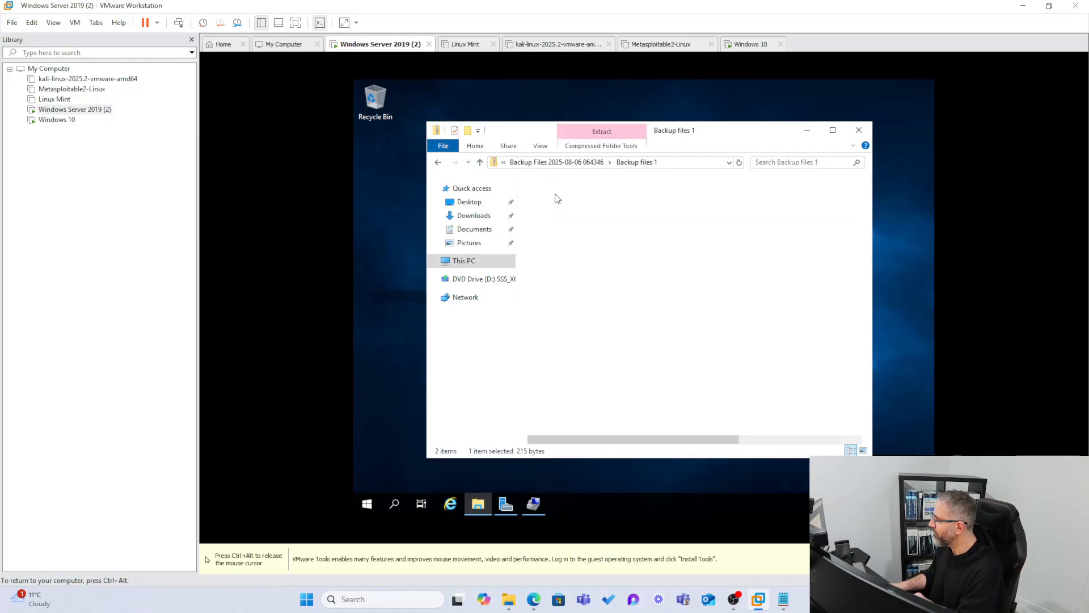
{"action": "double_click", "coordinate": [555, 194]}
{"action": "double_click", "coordinate": [535, 199]}
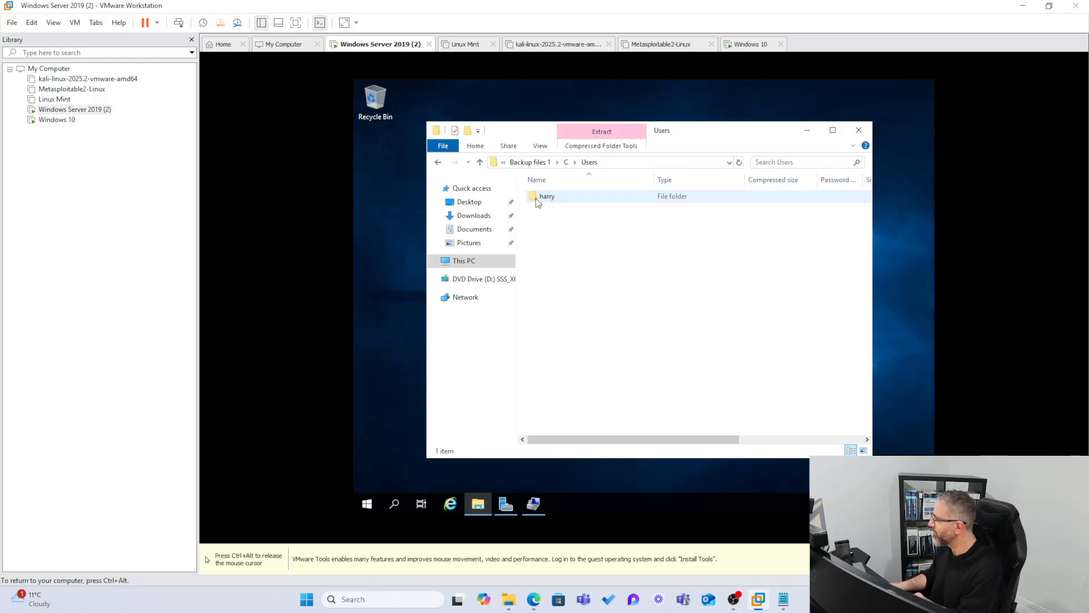
{"action": "double_click", "coordinate": [535, 198]}
{"action": "double_click", "coordinate": [545, 197]}
{"action": "double_click", "coordinate": [542, 197]}
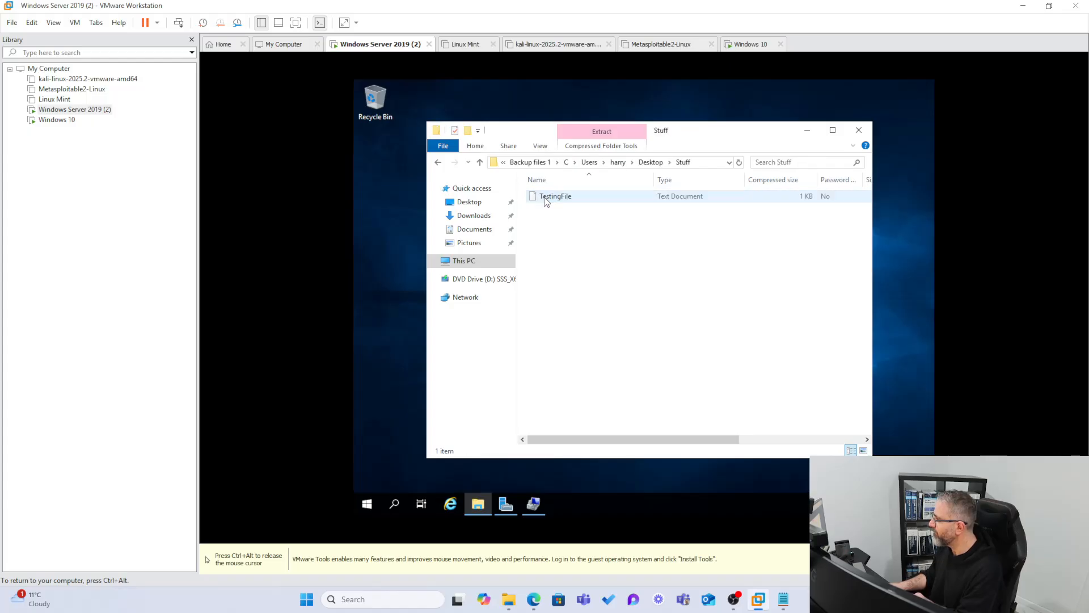
Navigate from the backed-up Stuff folder up to the root of the Backup files 1 archive.
{"action": "left_click", "coordinate": [480, 162]}
{"action": "left_click", "coordinate": [482, 163]}
{"action": "left_click", "coordinate": [484, 163]}
{"action": "left_click", "coordinate": [480, 162]}
{"action": "left_click", "coordinate": [481, 163]}
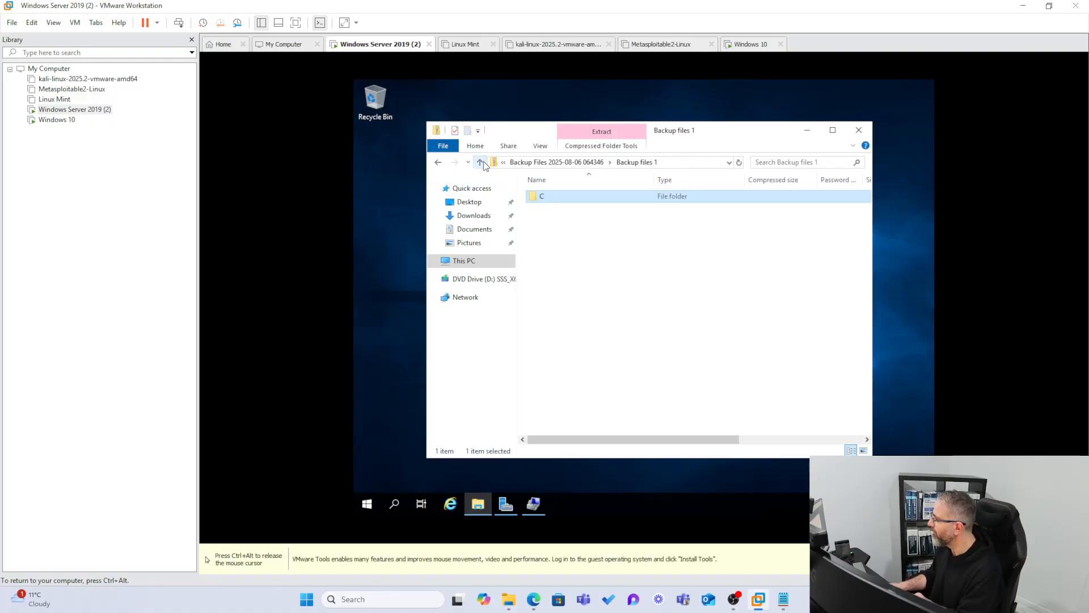
Open the Backup files 2 archive and browse down through its C and Users folders to the backed-up Desktop\Stuff folder.
{"action": "left_click", "coordinate": [480, 163]}
{"action": "double_click", "coordinate": [538, 208]}
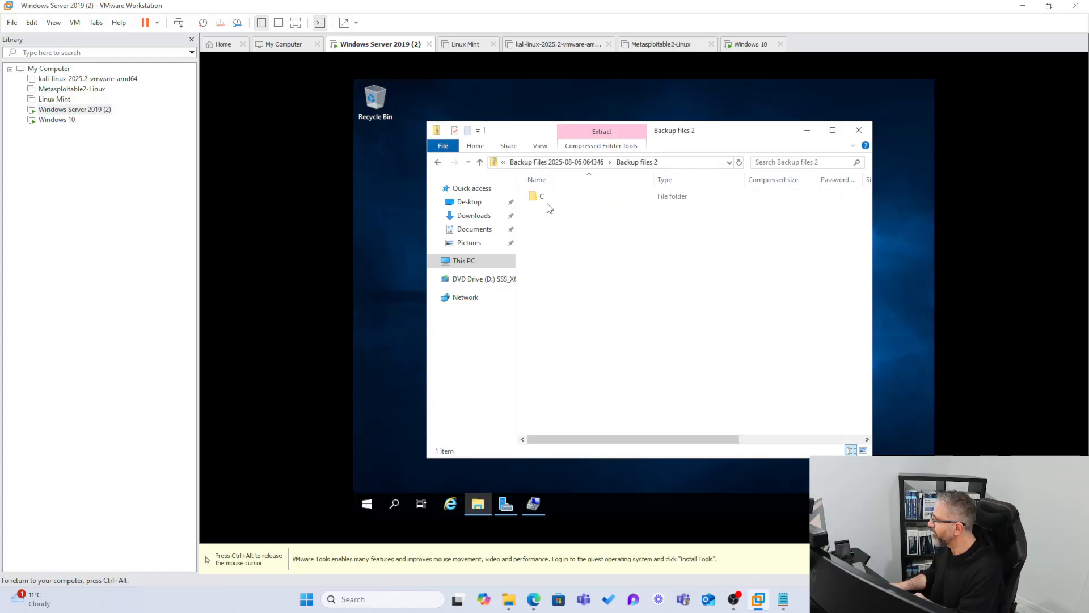
{"action": "left_click", "coordinate": [534, 197]}
{"action": "double_click", "coordinate": [534, 197]}
{"action": "double_click", "coordinate": [533, 197]}
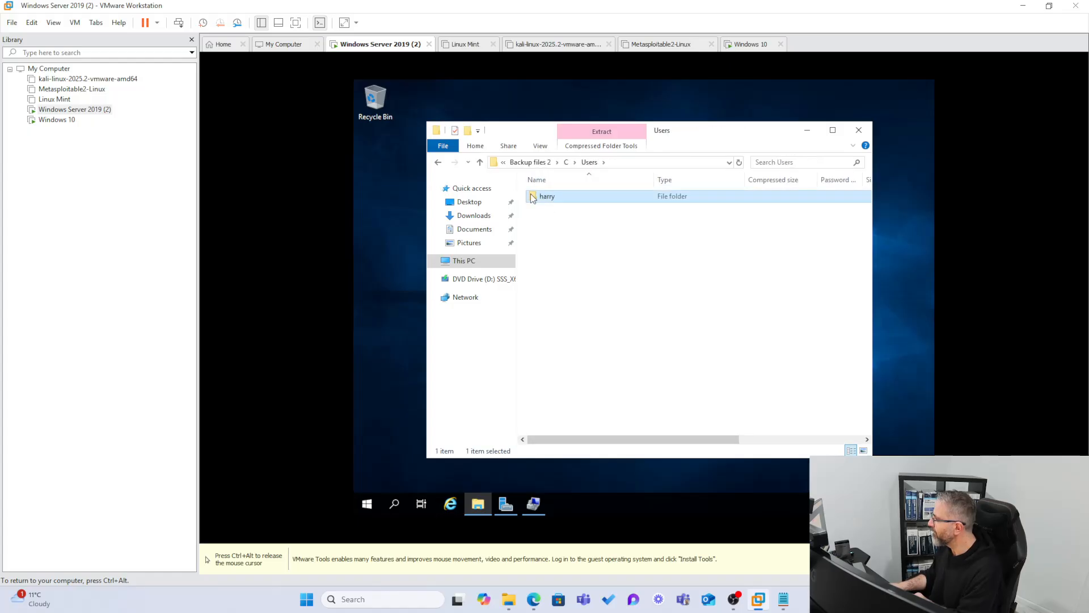
{"action": "double_click", "coordinate": [534, 196]}
{"action": "double_click", "coordinate": [533, 197]}
{"action": "double_click", "coordinate": [533, 197]}
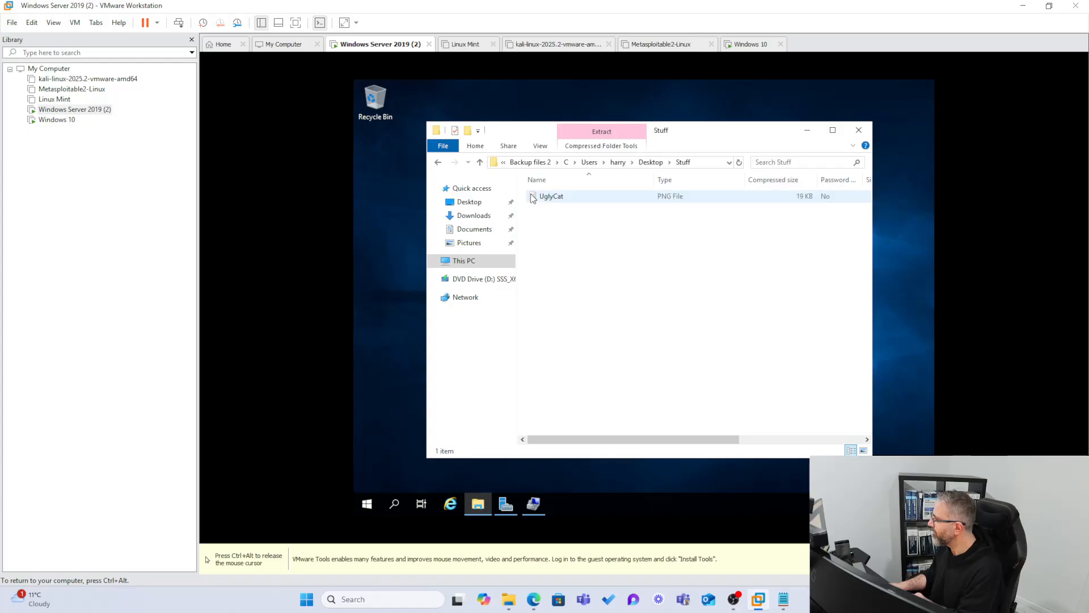
{"action": "left_click", "coordinate": [534, 197]}
Leave the backed-up Stuff folder, close the File Explorer window and release the mouse cursor from the server VM.
{"action": "left_click", "coordinate": [480, 162]}
{"action": "left_click", "coordinate": [480, 162]}
{"action": "left_click", "coordinate": [480, 163]}
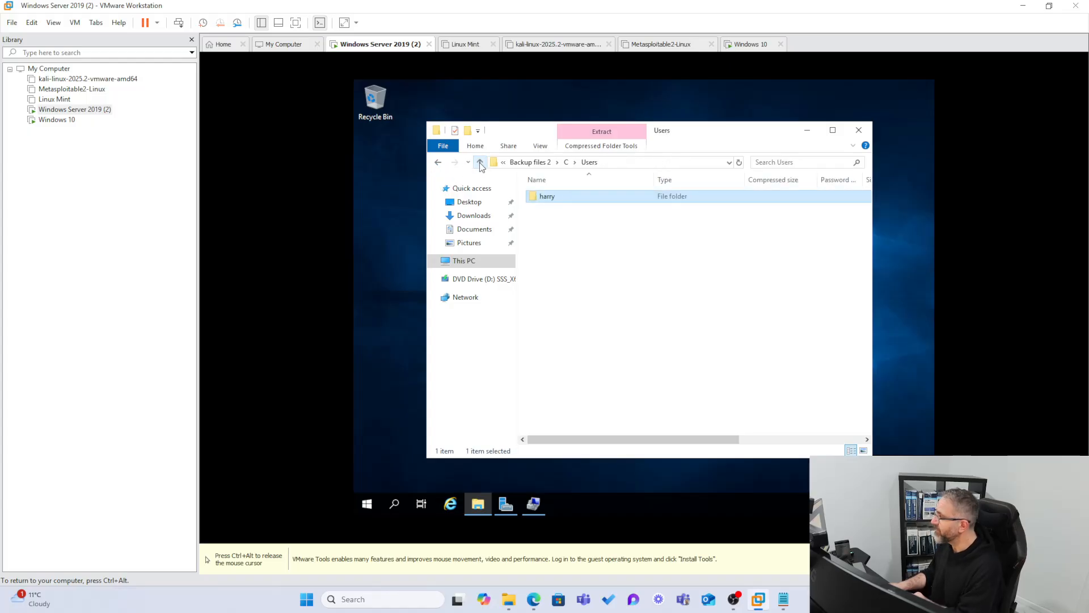
{"action": "left_click", "coordinate": [860, 130]}
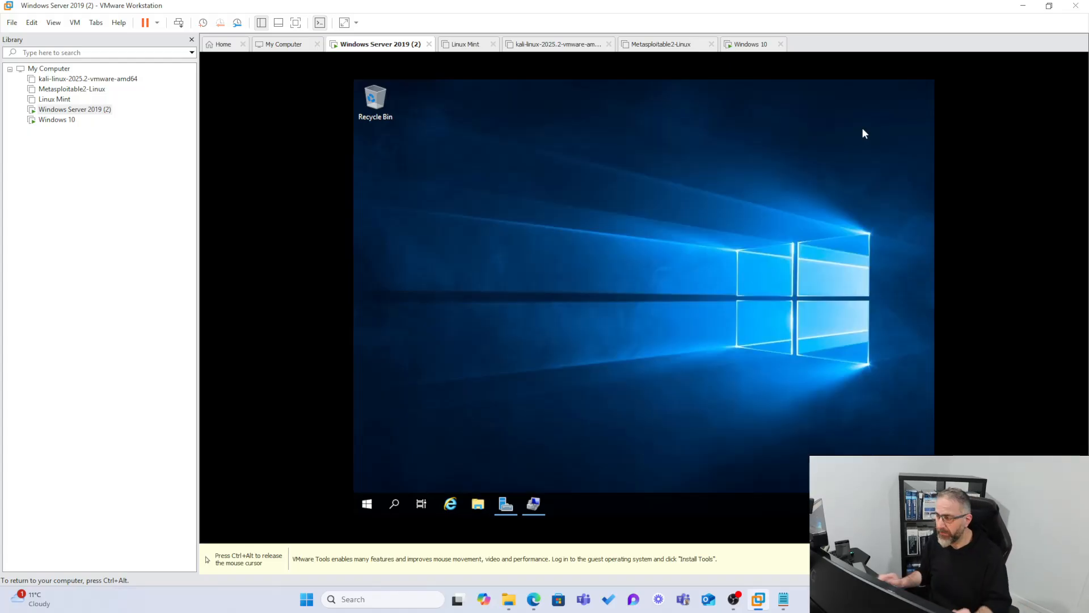
{"action": "key", "text": "ctrl+alt"}
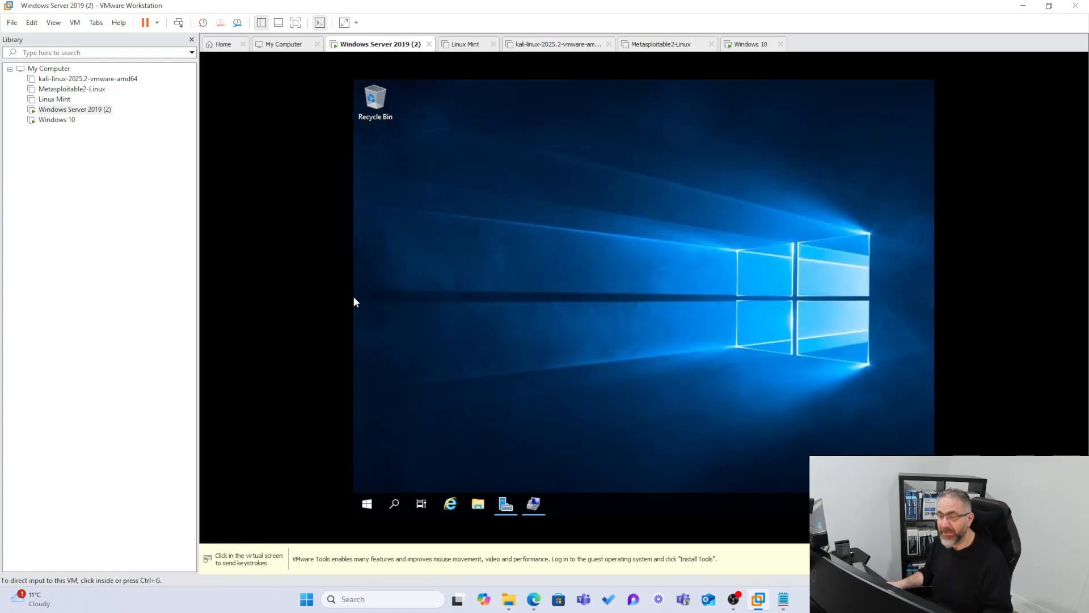